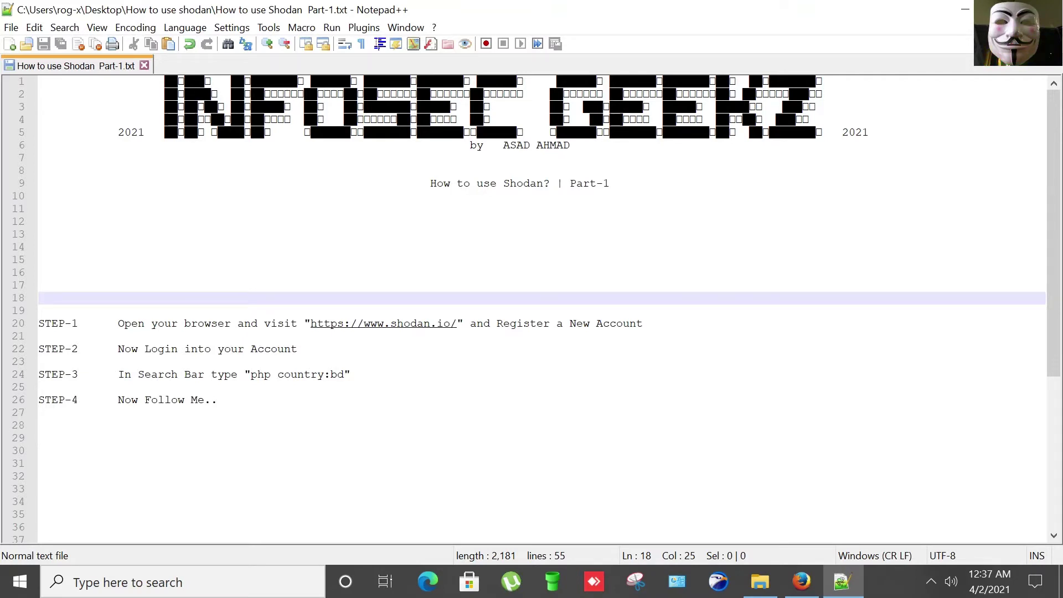
# Step: In the Shodan (website) Wikipedia article in Firefox, select and copy the creator's name
pyautogui.click(807, 588)
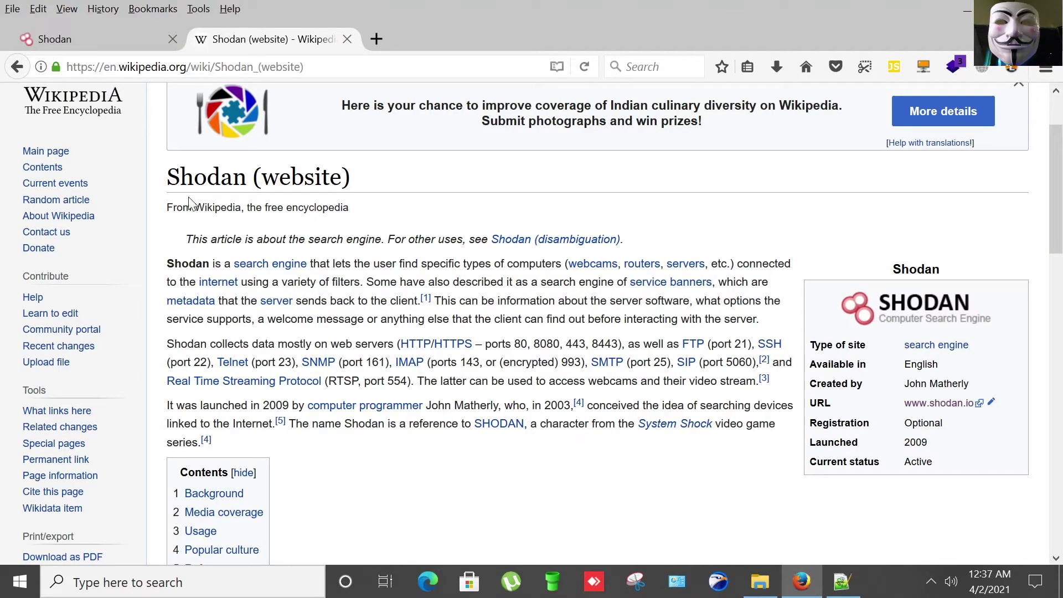
pyautogui.moveTo(167, 177); pyautogui.dragTo(232, 177)
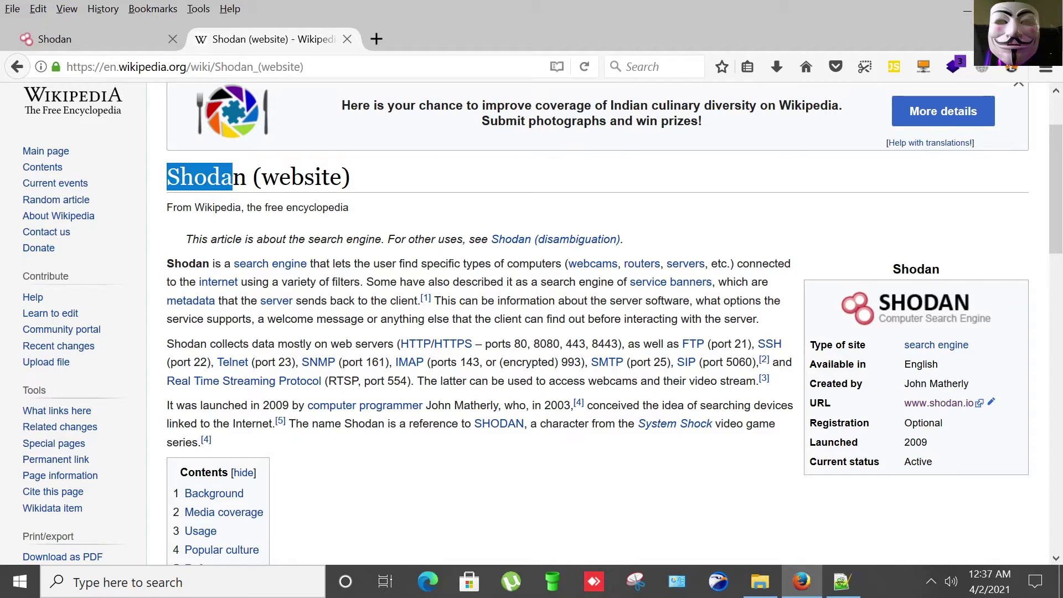
pyautogui.click(284, 281)
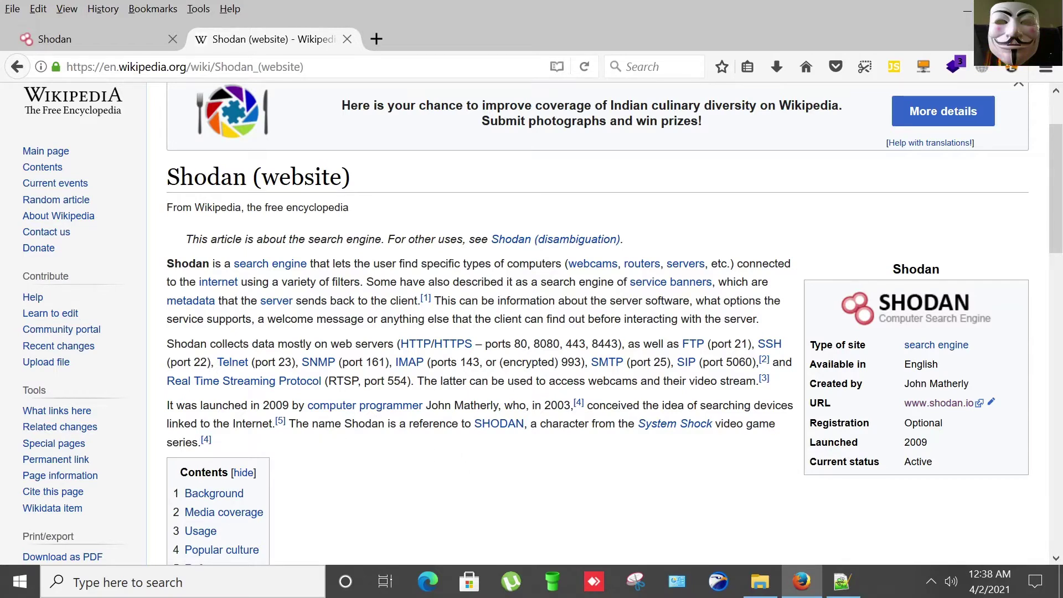
pyautogui.moveTo(426, 405); pyautogui.dragTo(493, 405)
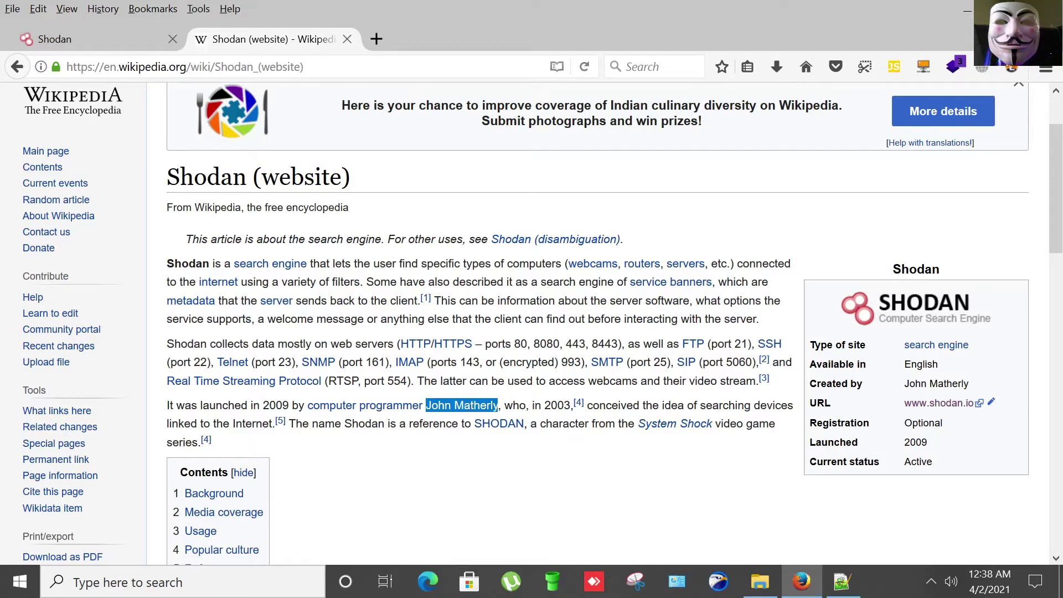
pyautogui.rightClick(463, 404)
pyautogui.click(500, 432)
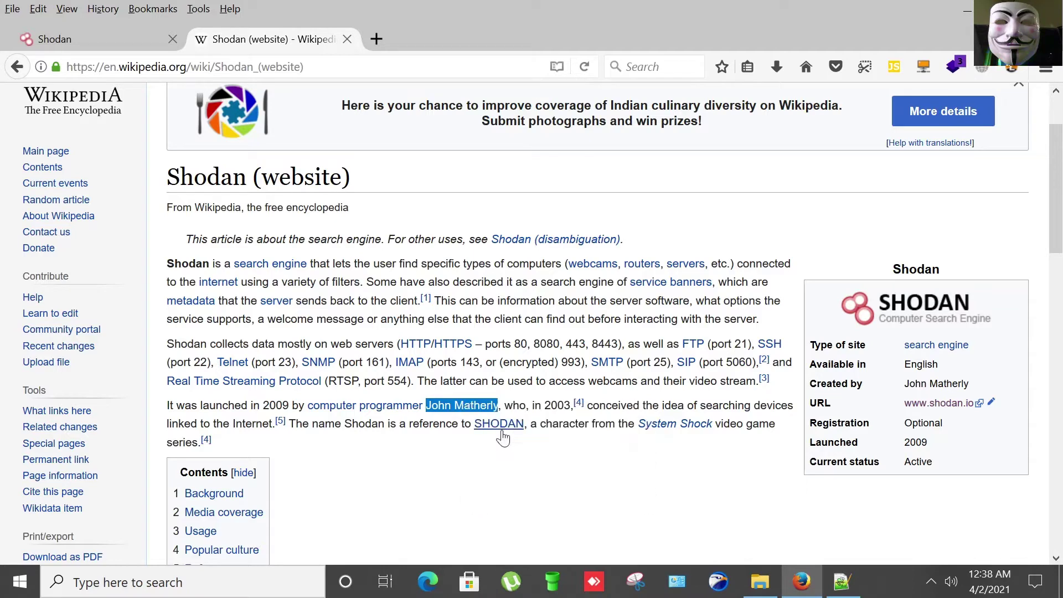
# Step: In a new tab, load Google and search for the Shodan creator's name
pyautogui.click(377, 39)
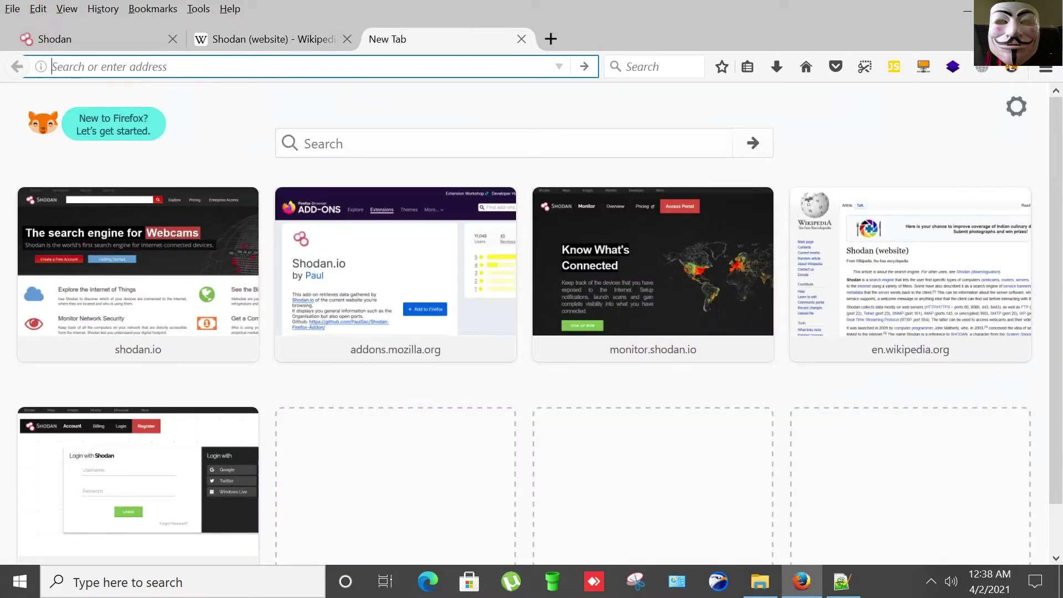
pyautogui.write('google.com')
pyautogui.press('Return')
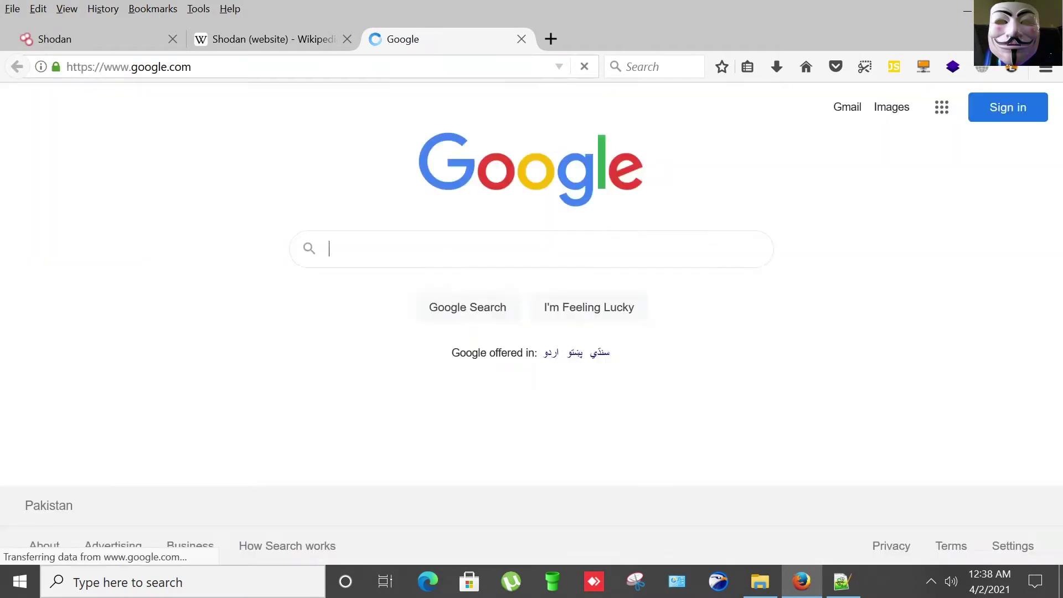
pyautogui.write('John Matherly')
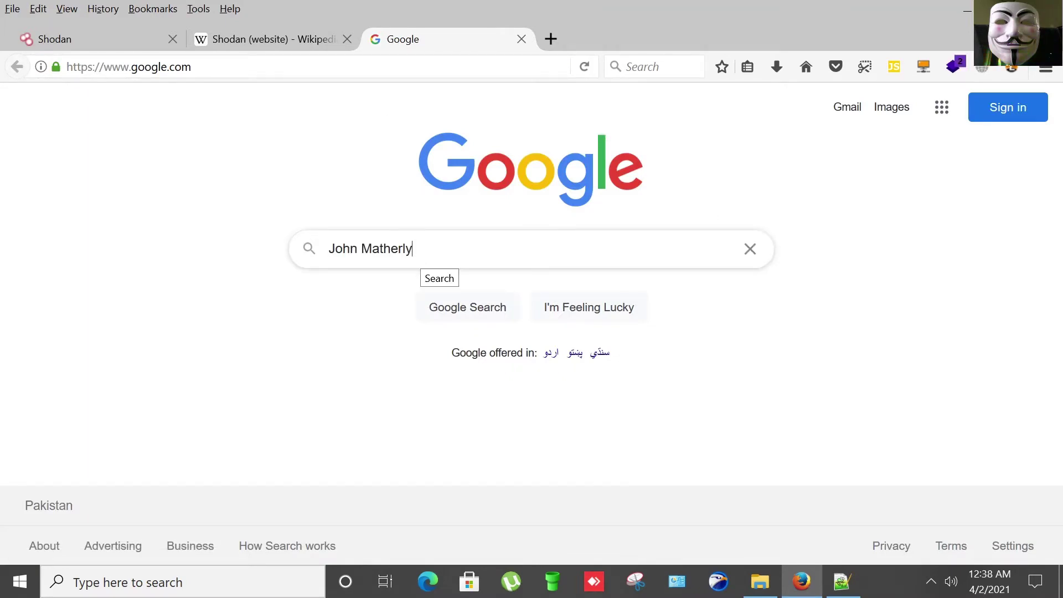
pyautogui.press('Return')
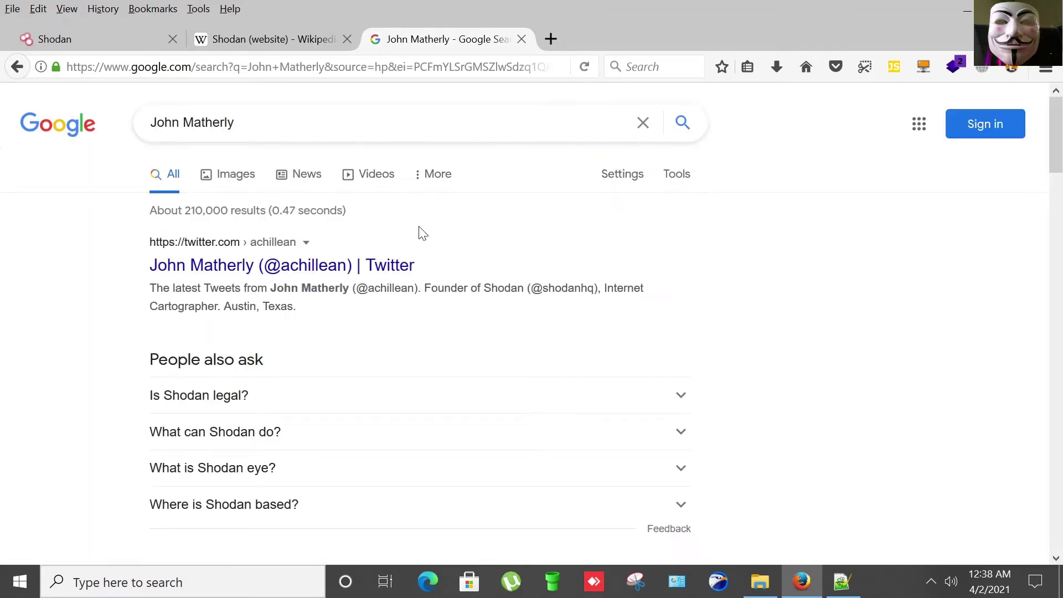
# Step: Switch to image results for the creator and scroll through them
pyautogui.click(244, 175)
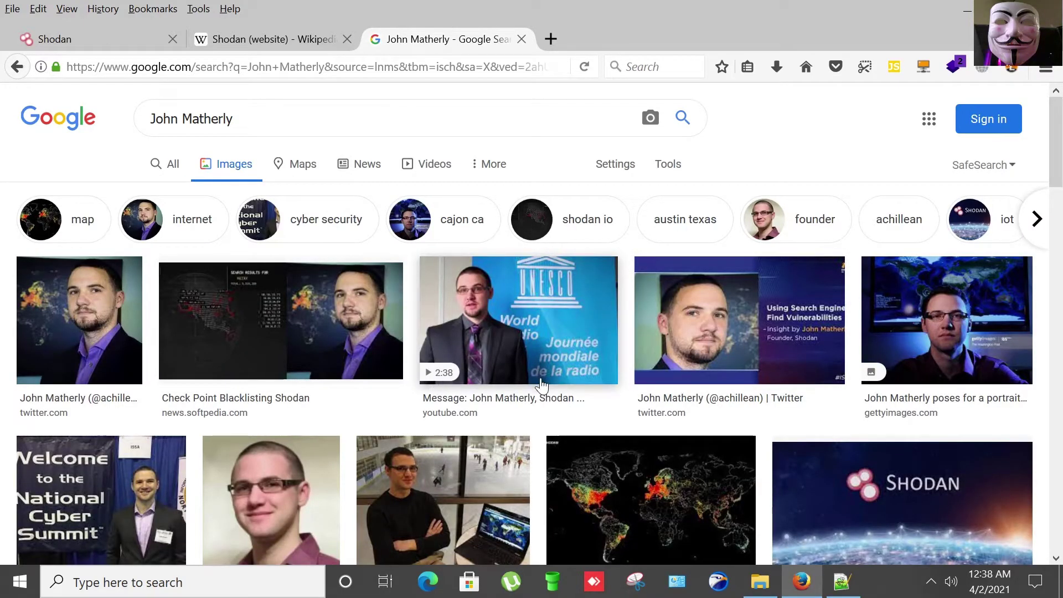
pyautogui.scroll(-2, 541, 385)
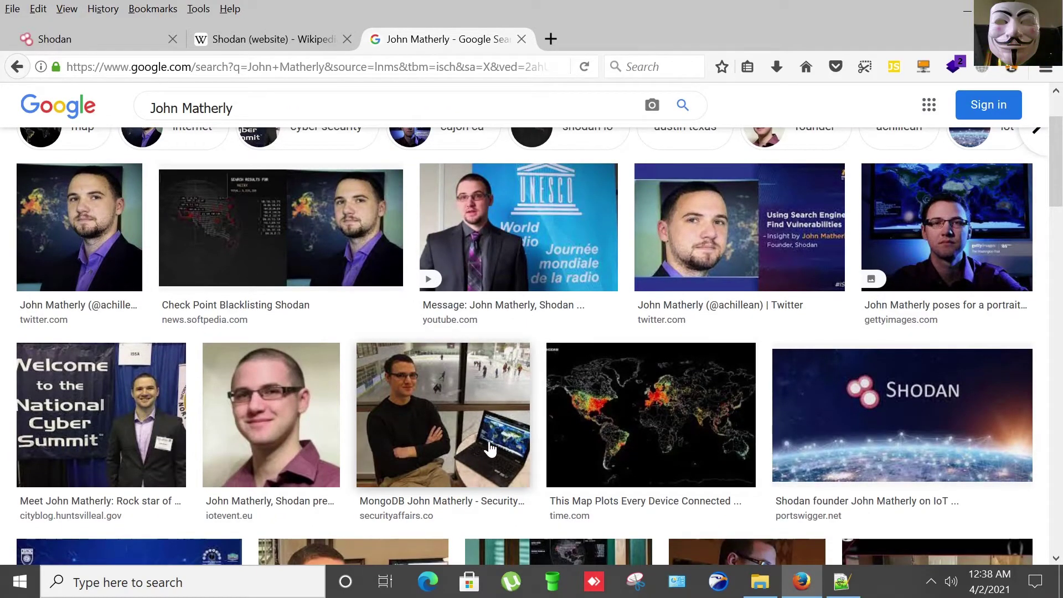
pyautogui.scroll(-2, 551, 351)
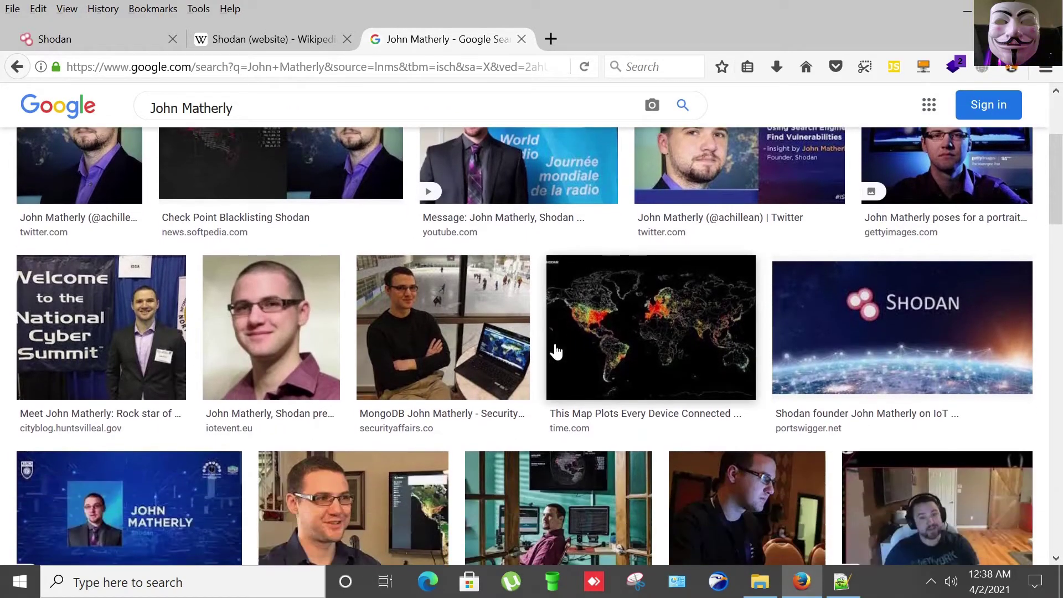
pyautogui.scroll(4, 395, 98)
pyautogui.click(326, 44)
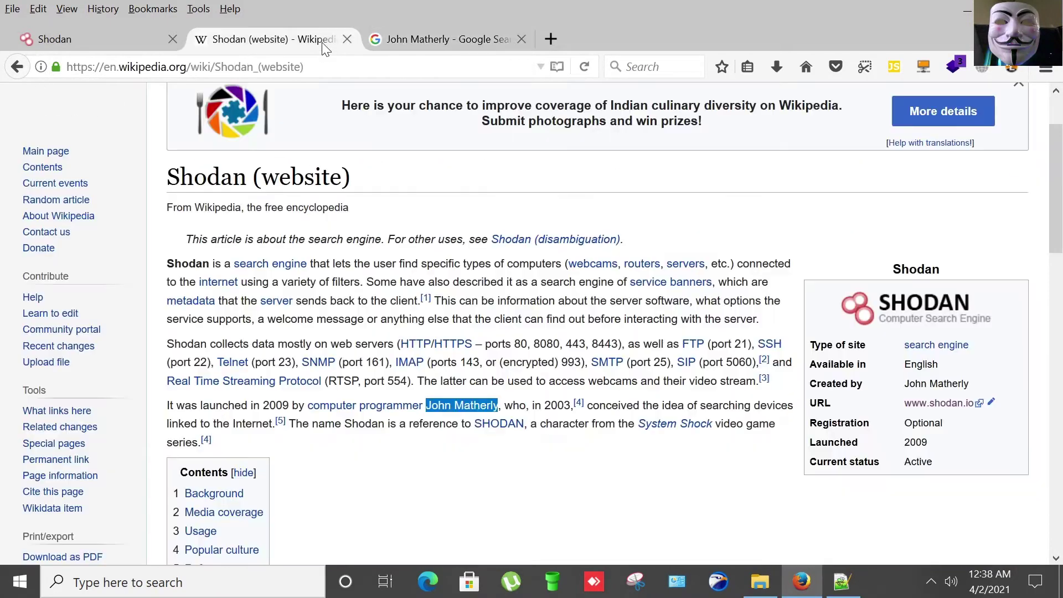
pyautogui.click(577, 415)
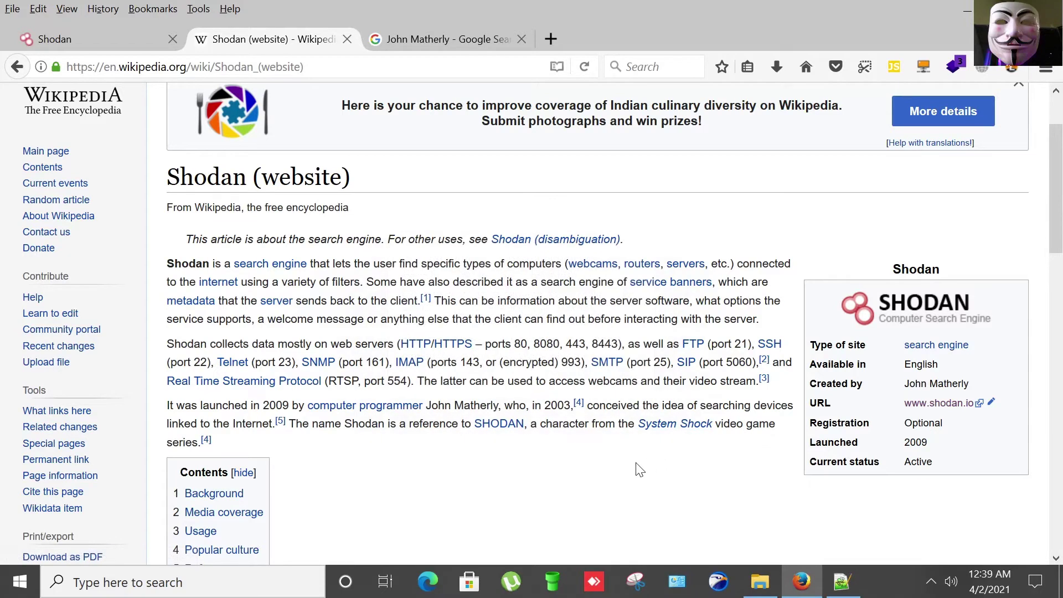
pyautogui.moveTo(513, 431)
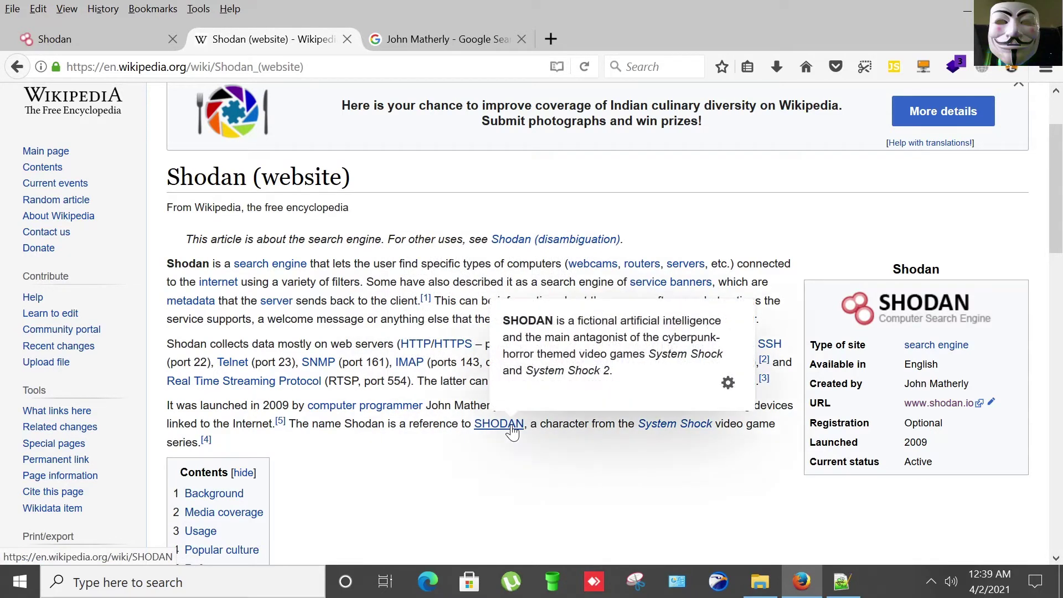
pyautogui.rightClick(667, 425)
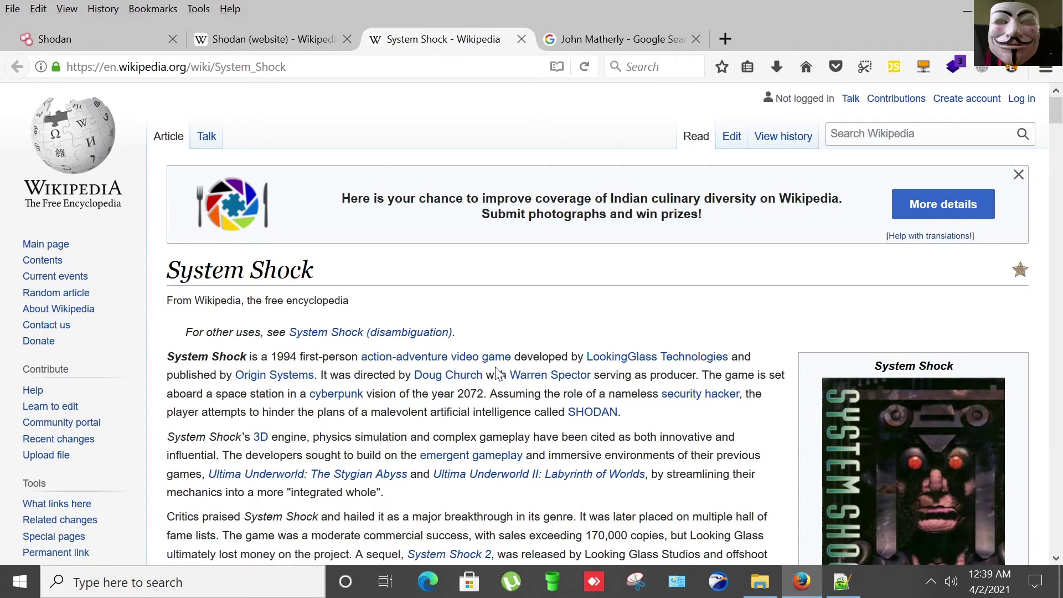
pyautogui.scroll(-3, 499, 375)
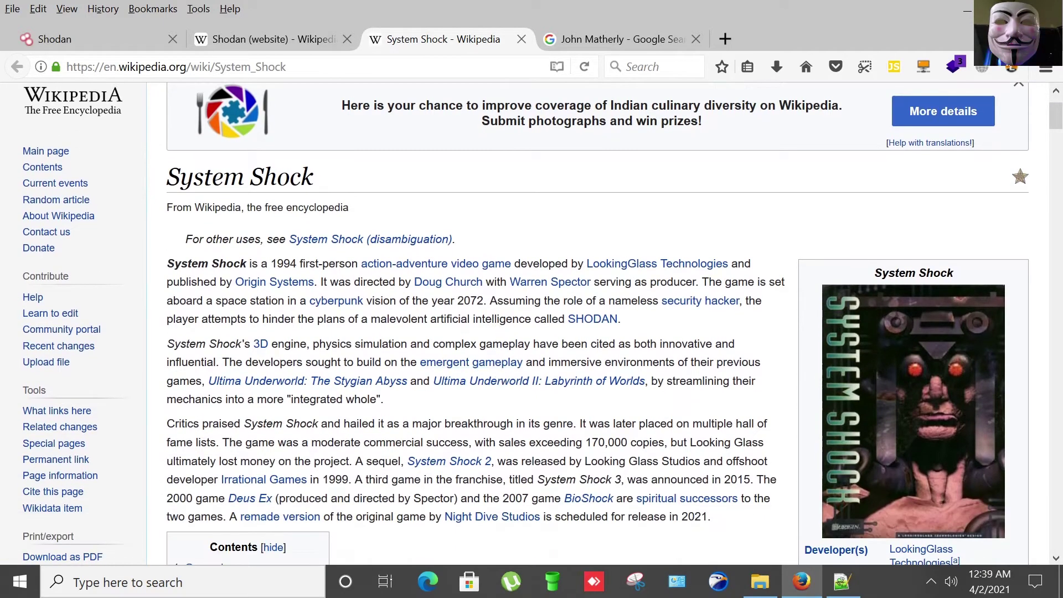
pyautogui.scroll(3, 565, 330)
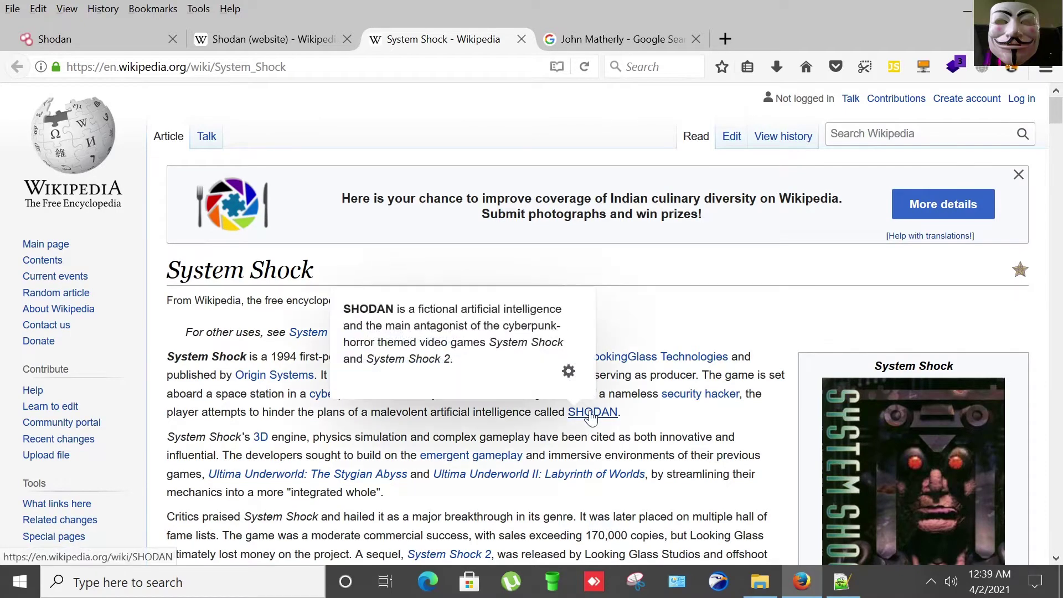
pyautogui.click(591, 417)
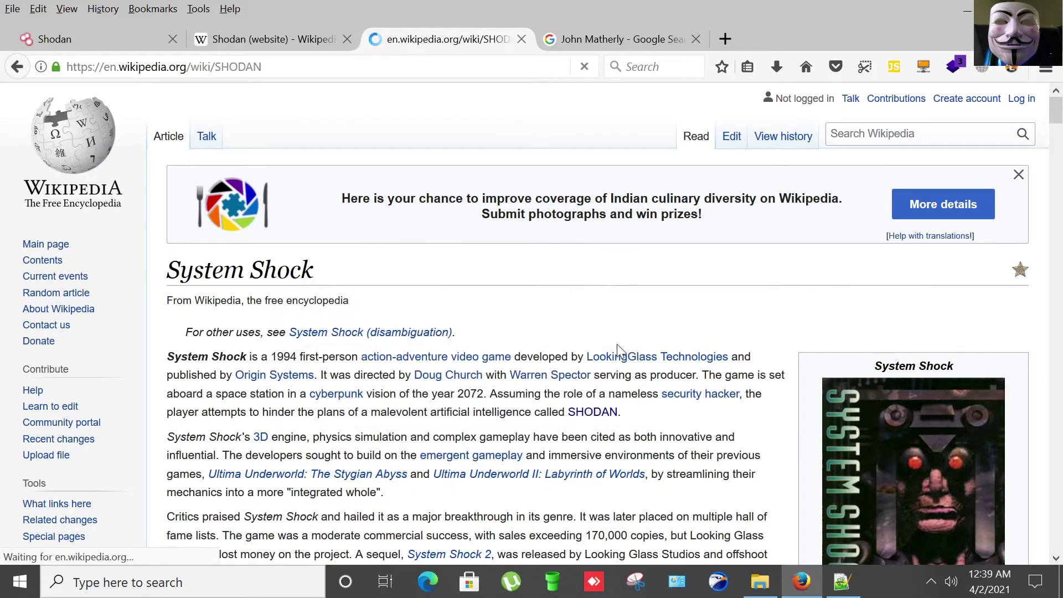
pyautogui.scroll(-4, 913, 288)
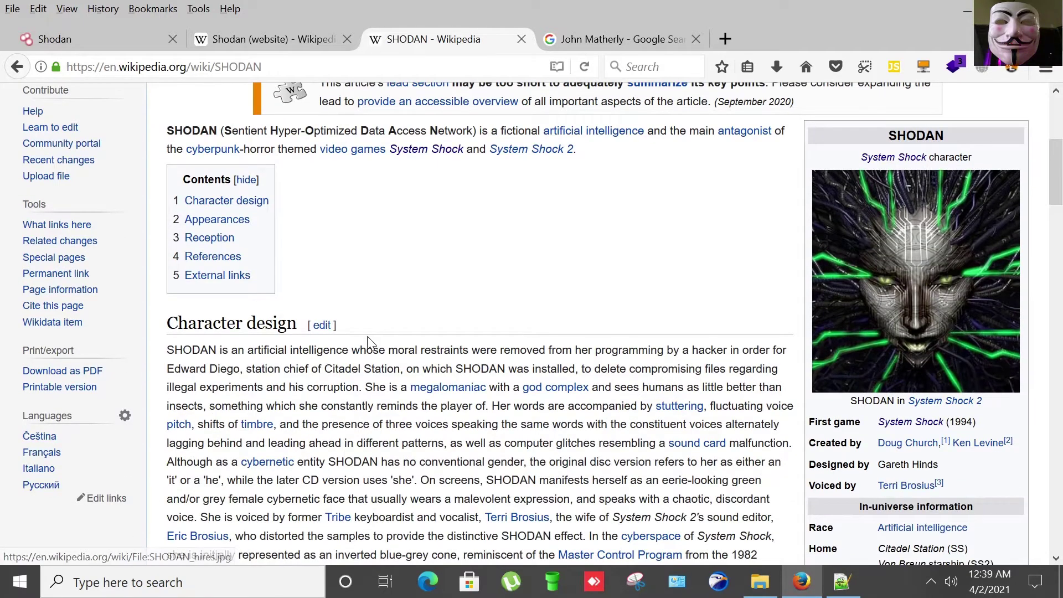
pyautogui.scroll(2, 970, 336)
pyautogui.moveTo(166, 224); pyautogui.dragTo(220, 223)
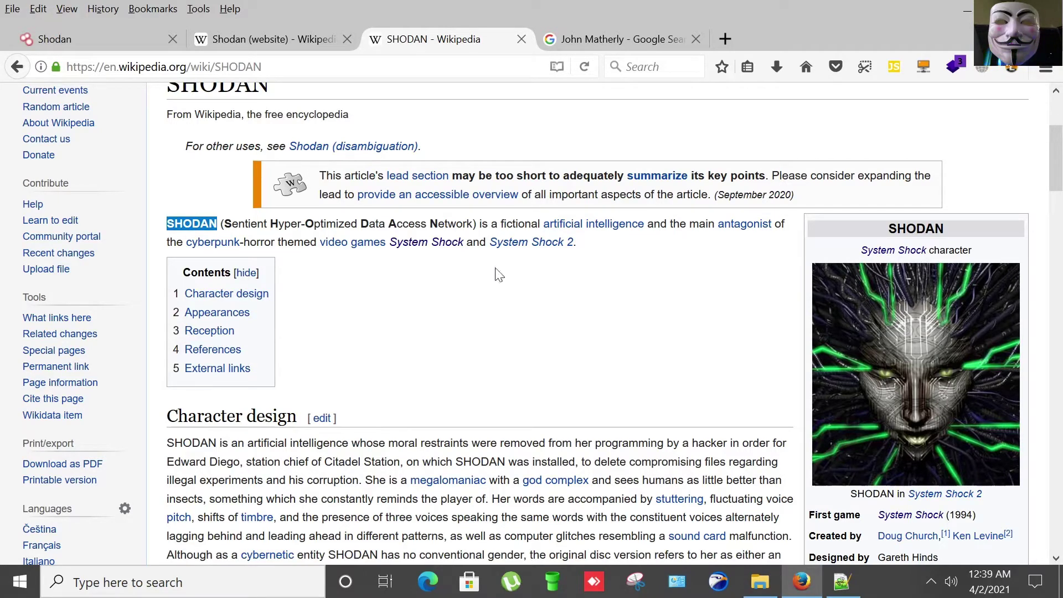
pyautogui.click(519, 290)
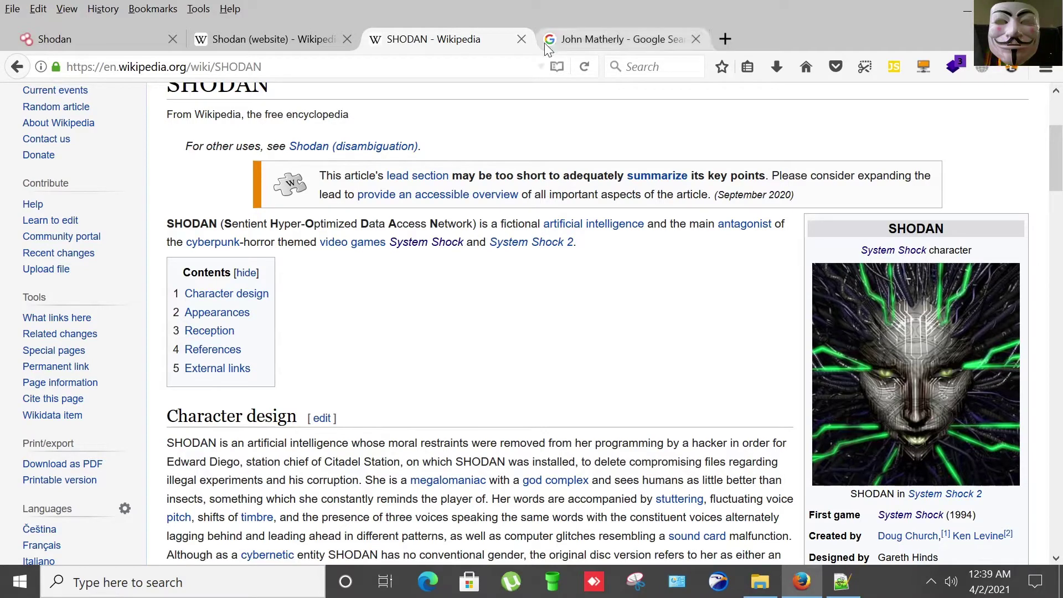
# Step: Close the SHODAN character tab and scroll to Media coverage, Usage and Popular culture
pyautogui.click(523, 39)
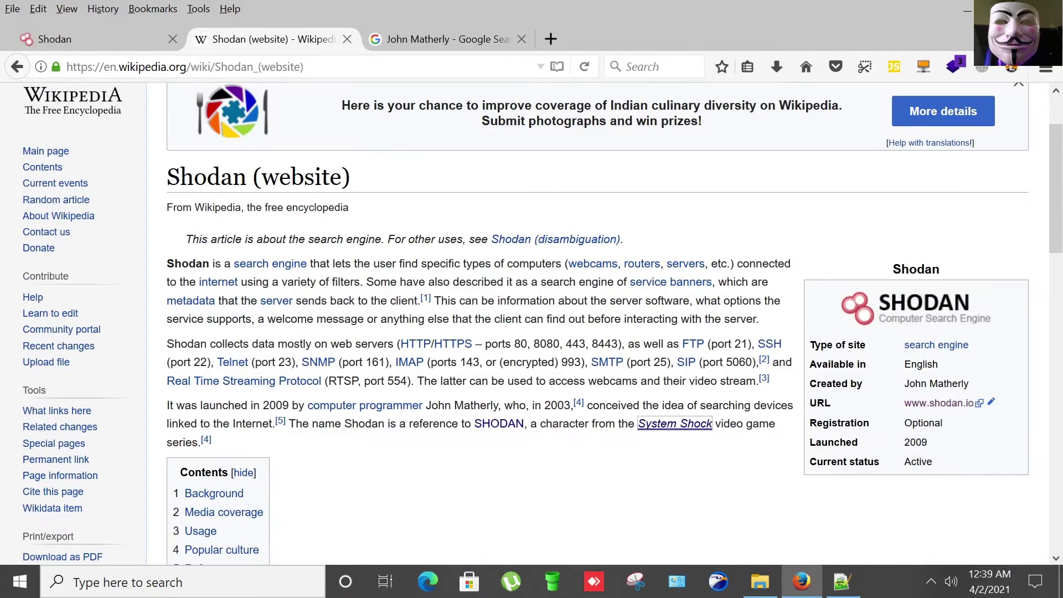
pyautogui.scroll(-3, 449, 351)
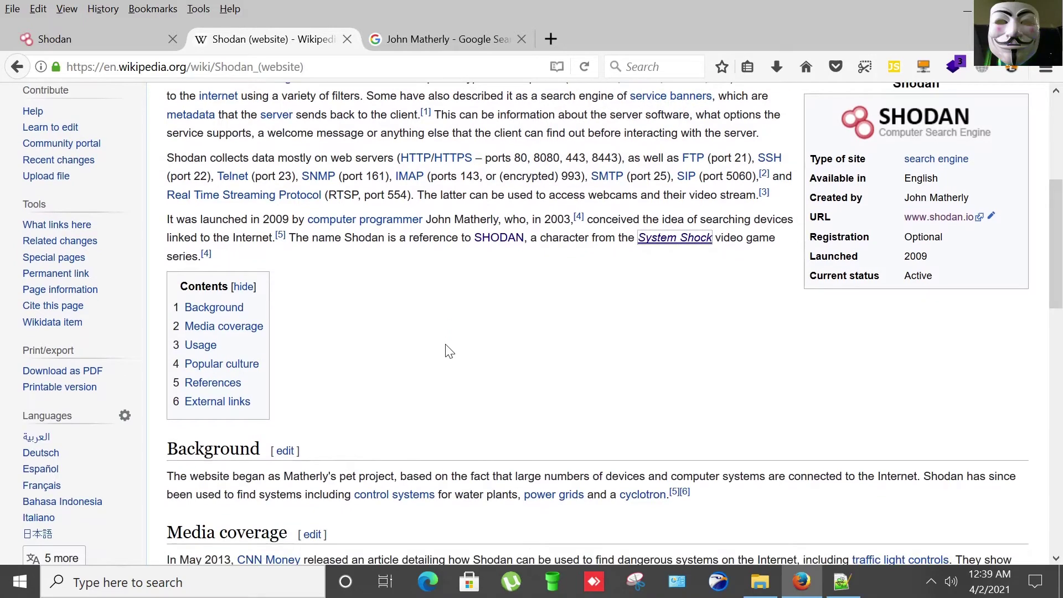
pyautogui.scroll(-2, 448, 352)
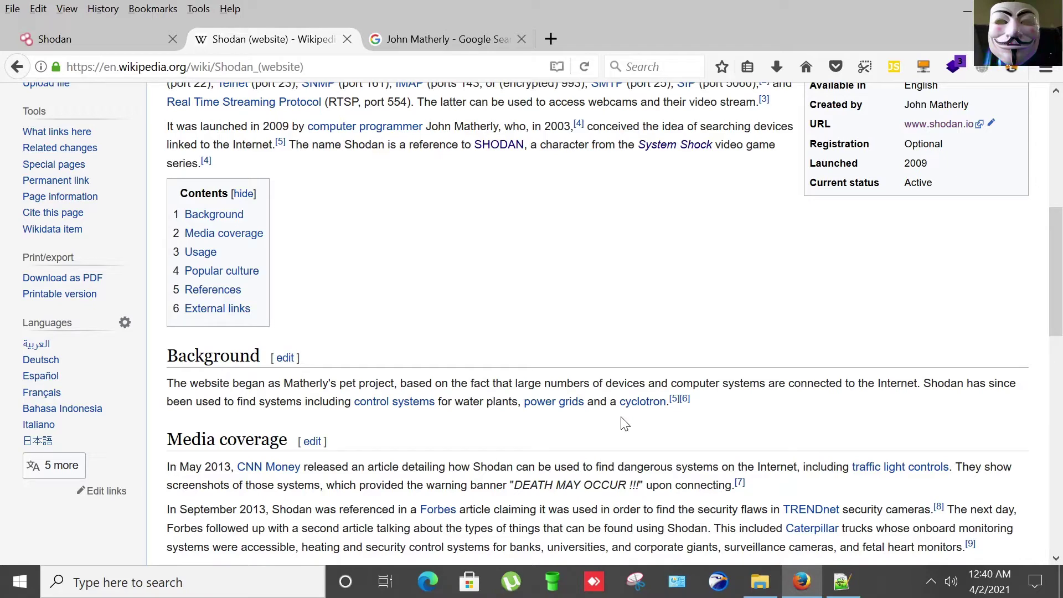
pyautogui.scroll(-5, 637, 422)
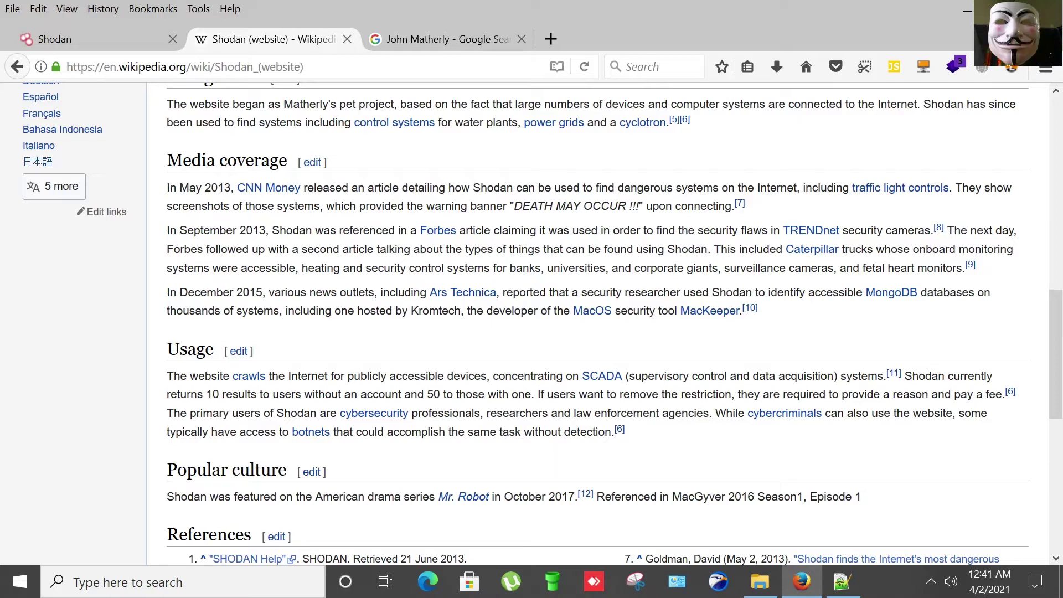
pyautogui.click(857, 587)
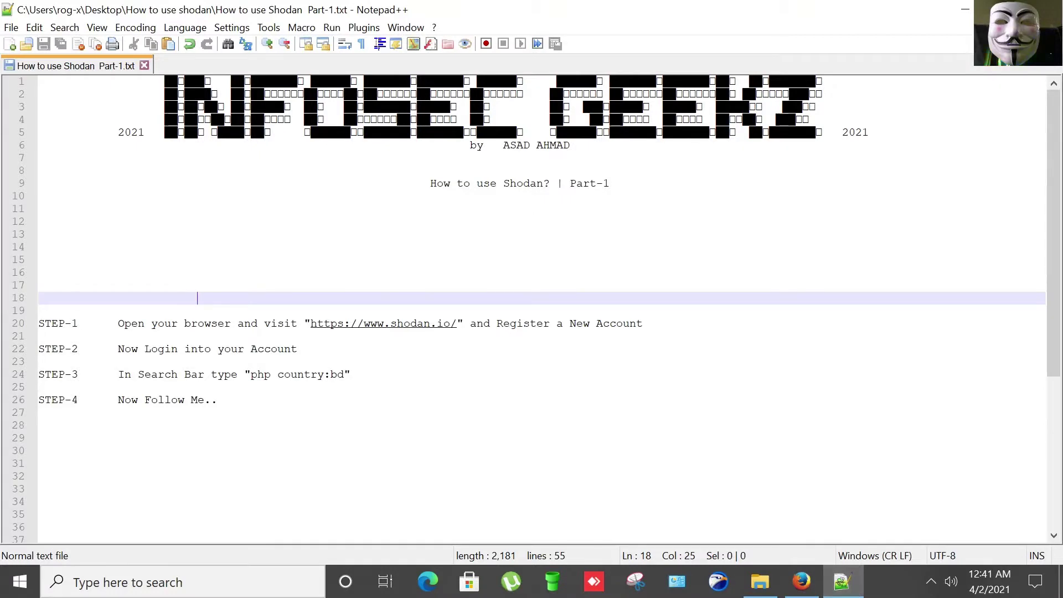
pyautogui.click(336, 297)
pyautogui.click(203, 387)
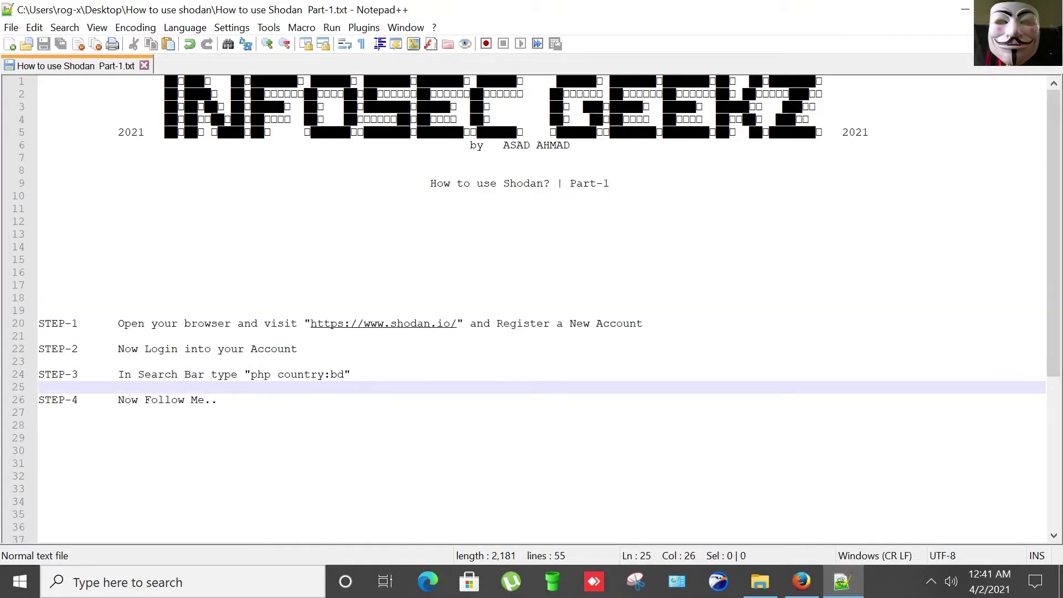
pyautogui.click(318, 336)
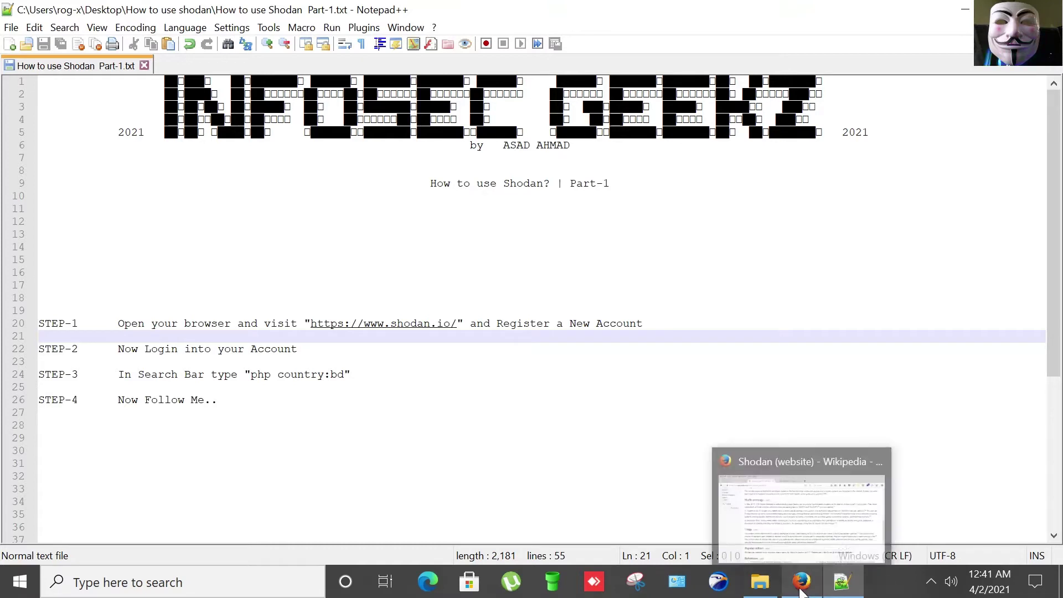
pyautogui.press('Down')
pyautogui.press('Down')
pyautogui.click(211, 349)
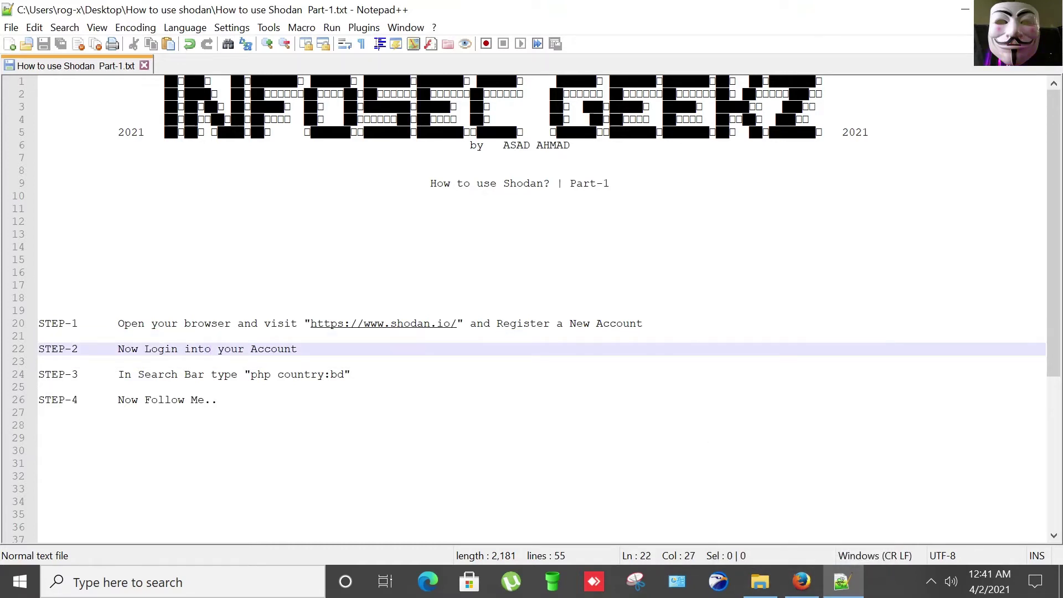
# Step: Return to Firefox and switch to the shodan.io homepage tab
pyautogui.click(811, 591)
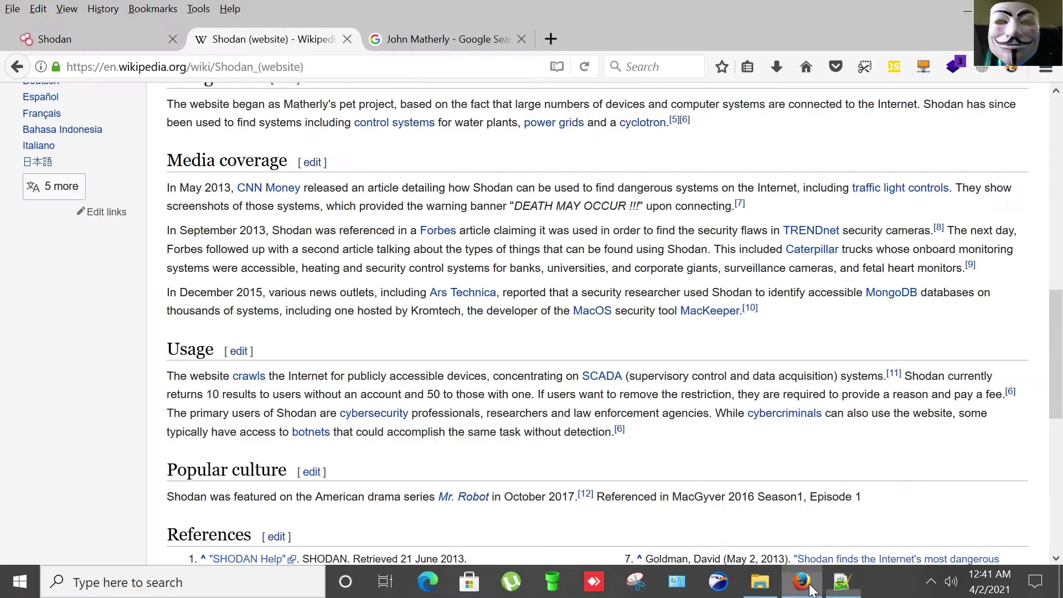
pyautogui.click(128, 44)
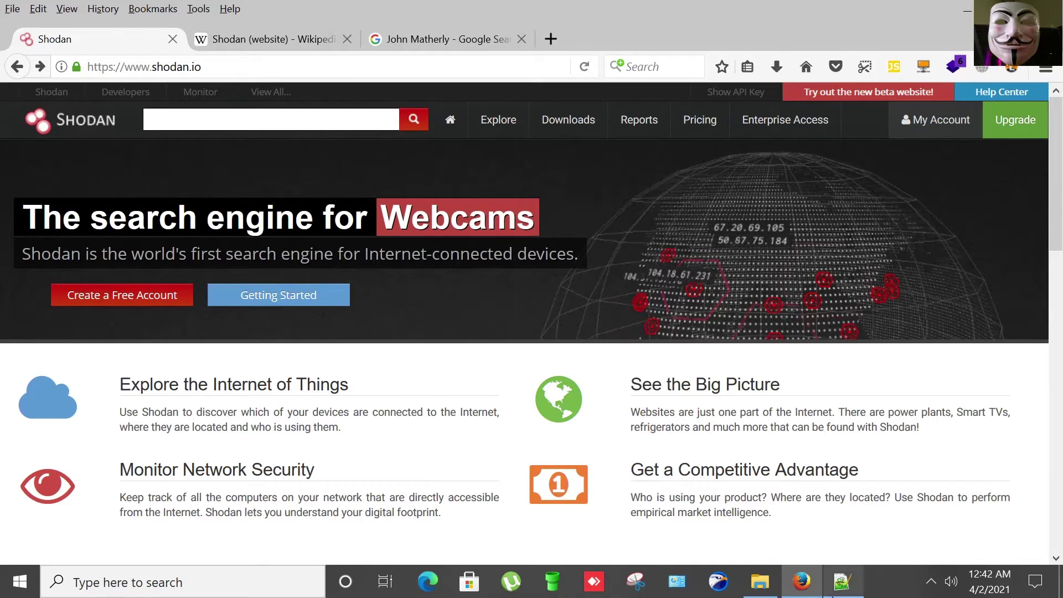
# Step: Copy the query php country:bd from the tutorial notes in Notepad++
pyautogui.click(842, 584)
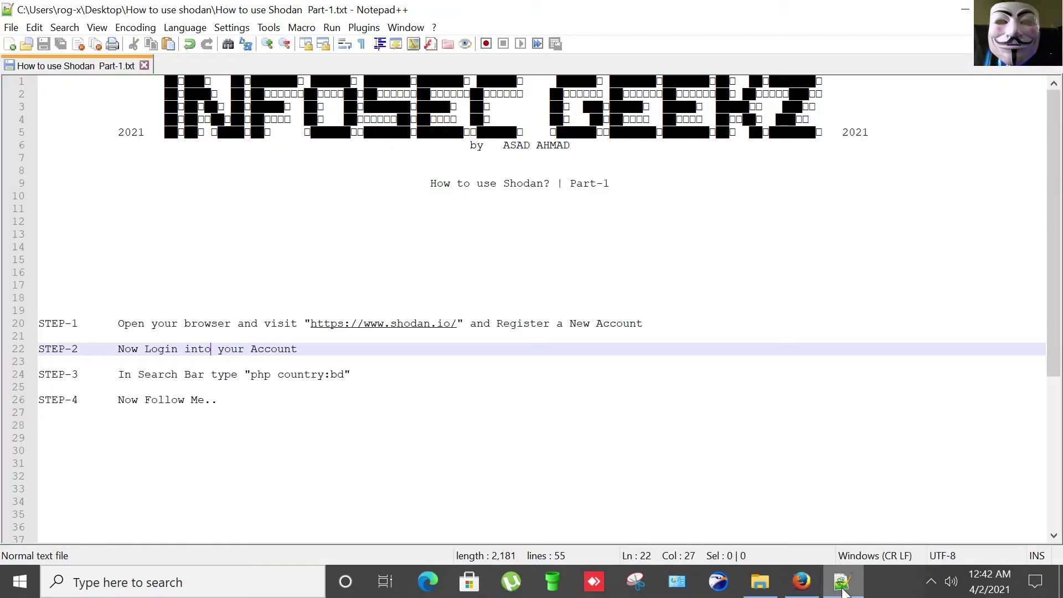
pyautogui.moveTo(164, 375); pyautogui.dragTo(344, 374)
pyautogui.click(271, 374)
pyautogui.rightClick(336, 382)
pyautogui.click(388, 85)
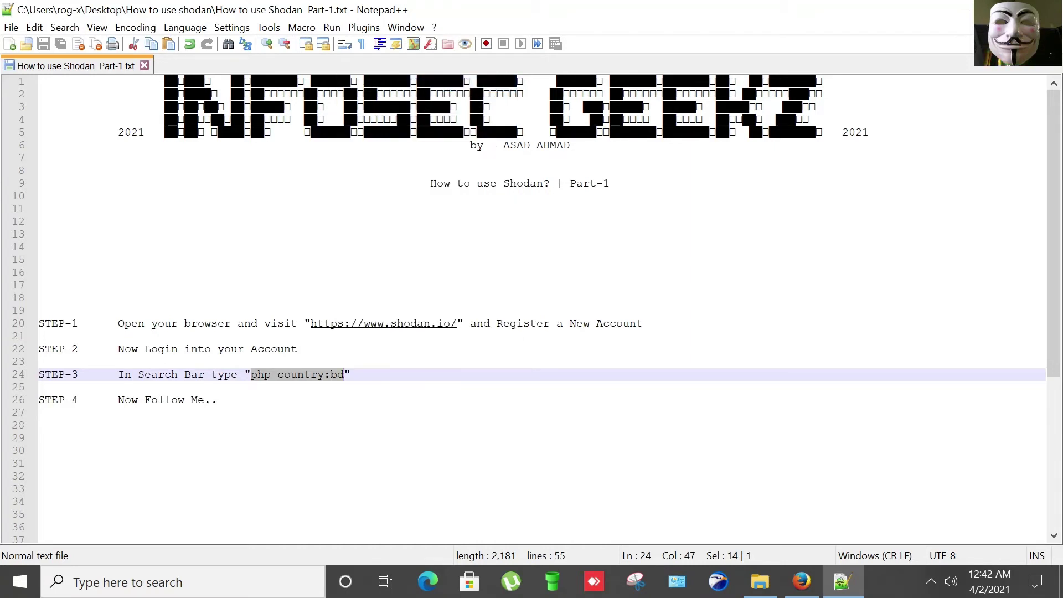
# Step: Paste php country:bd into the Shodan search box and highlight the word php
pyautogui.click(801, 581)
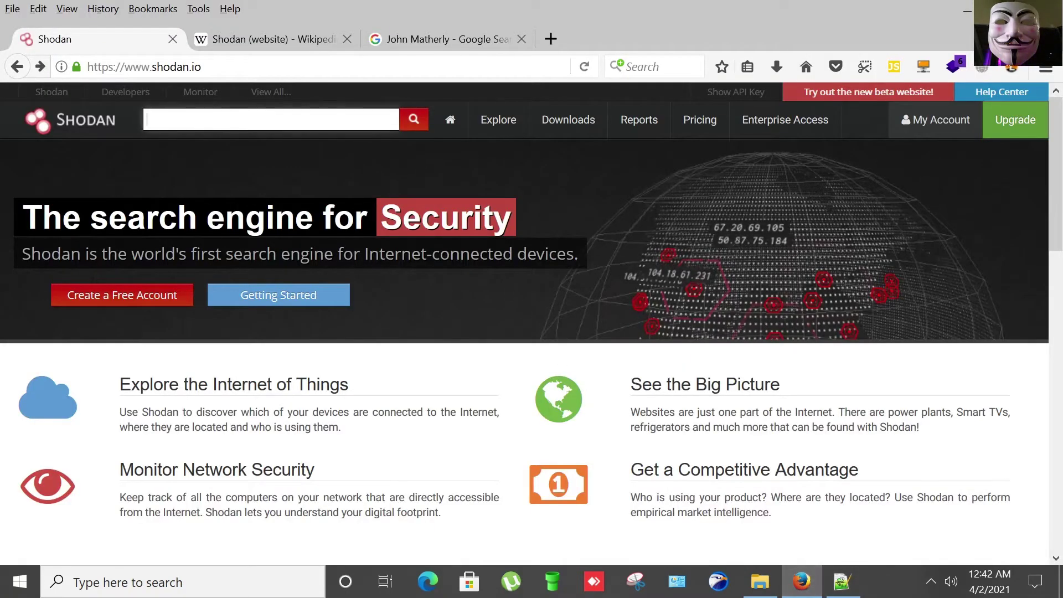
pyautogui.rightClick(347, 121)
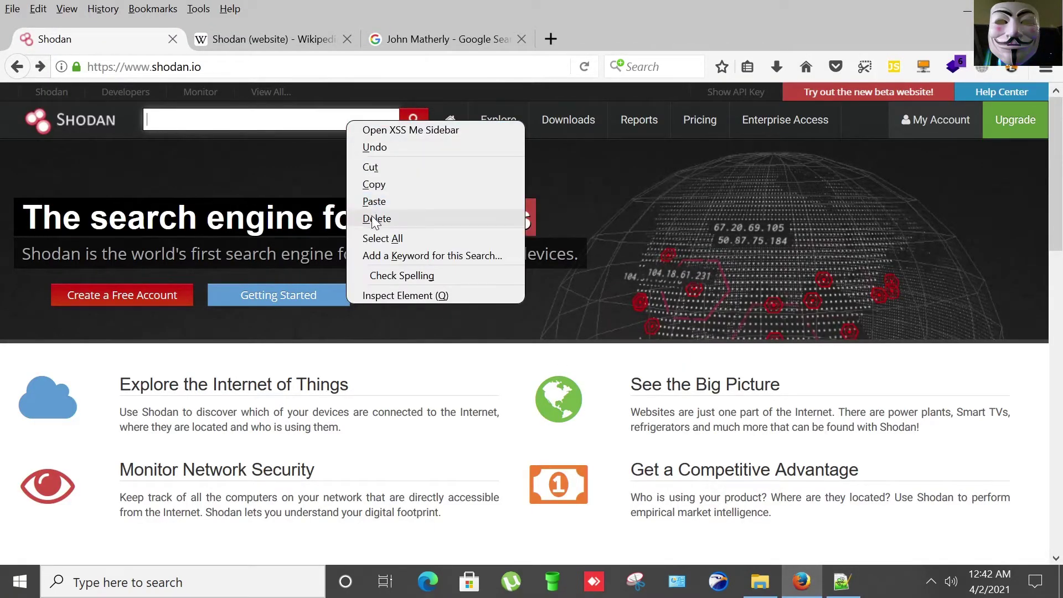
pyautogui.click(374, 202)
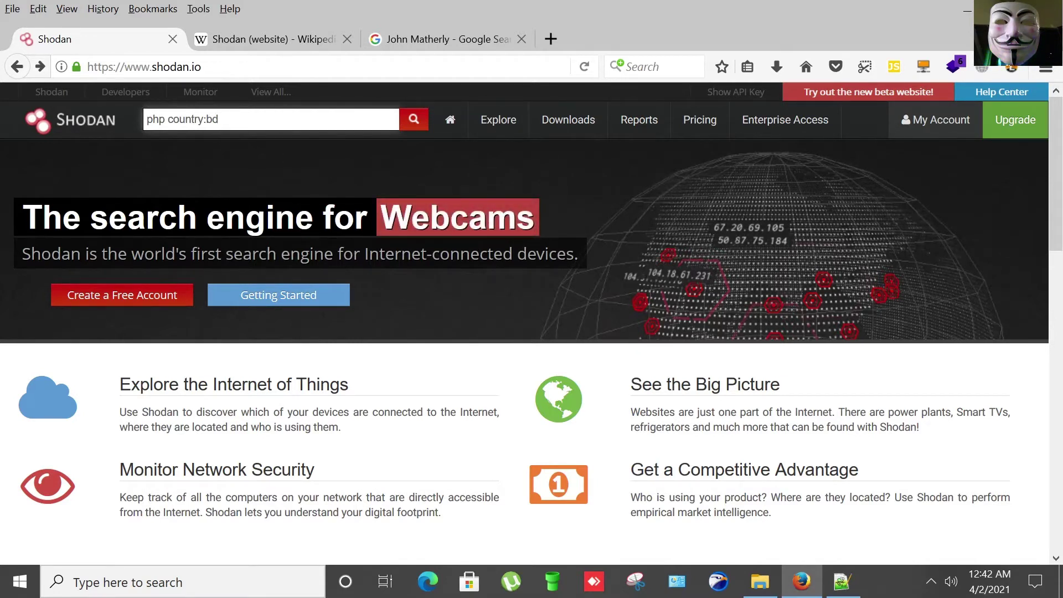
pyautogui.click(165, 119)
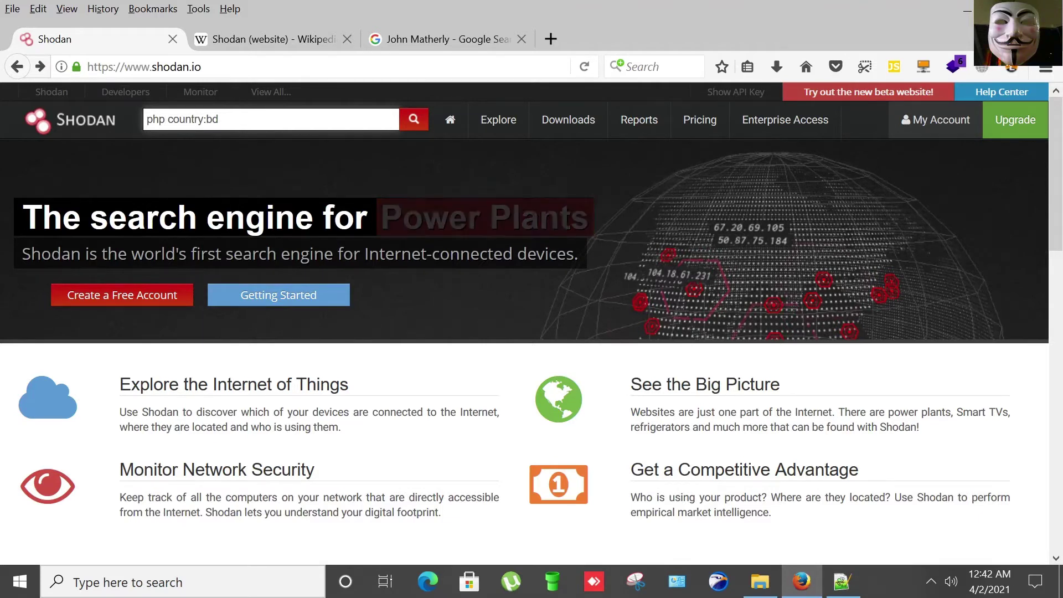
pyautogui.moveTo(165, 119); pyautogui.dragTo(147, 119)
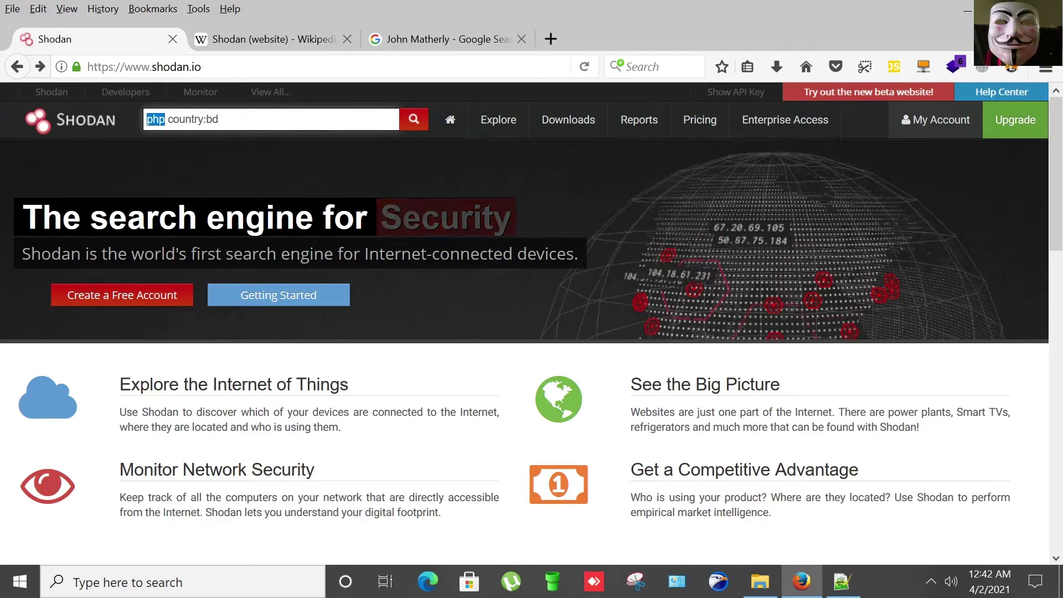
pyautogui.click(148, 119)
pyautogui.moveTo(169, 119); pyautogui.dragTo(219, 119)
pyautogui.click(219, 119)
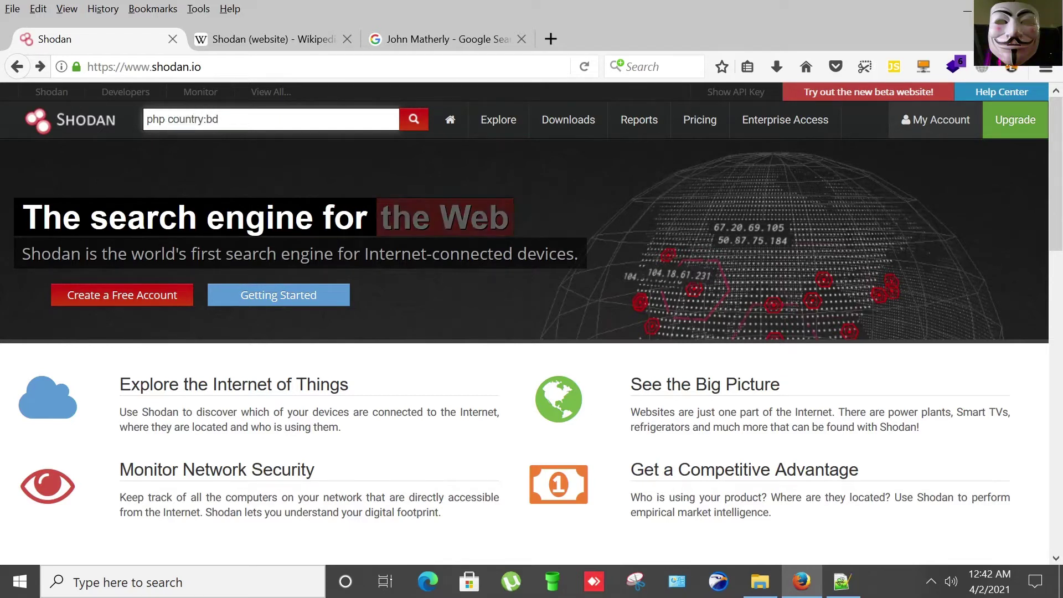
pyautogui.moveTo(219, 119); pyautogui.dragTo(206, 119)
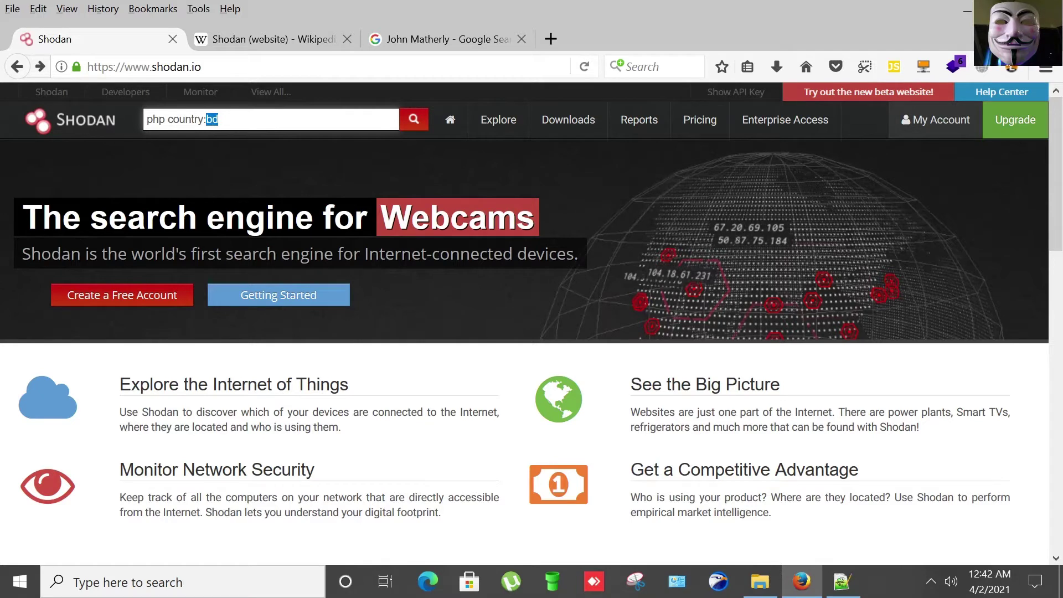
pyautogui.press('BackSpace')
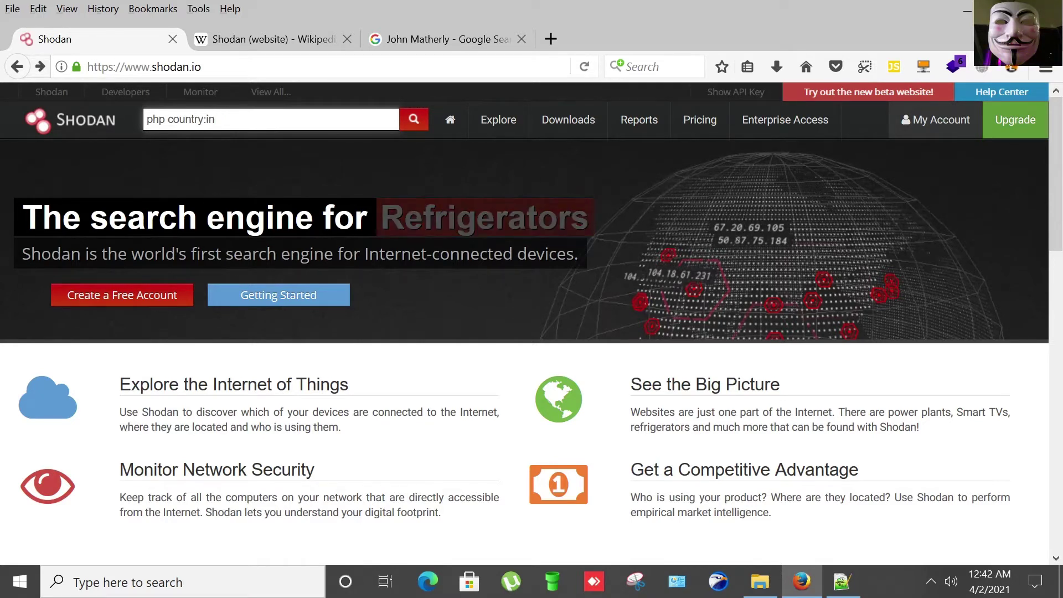
pyautogui.press('BackSpace')
pyautogui.press('BackSpace')
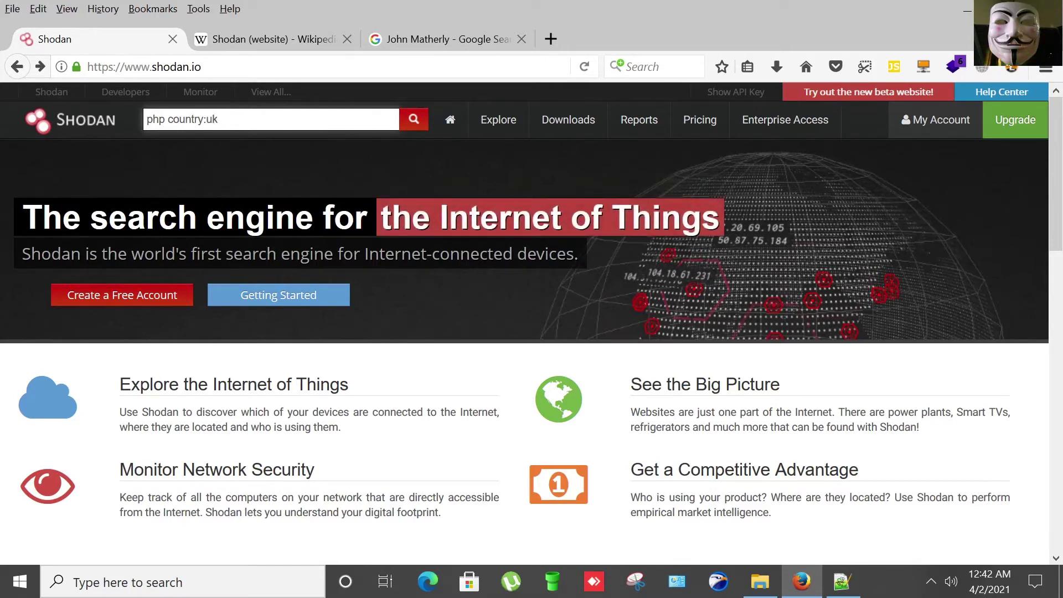
pyautogui.write('uk')
pyautogui.press('BackSpace')
pyautogui.press('BackSpace')
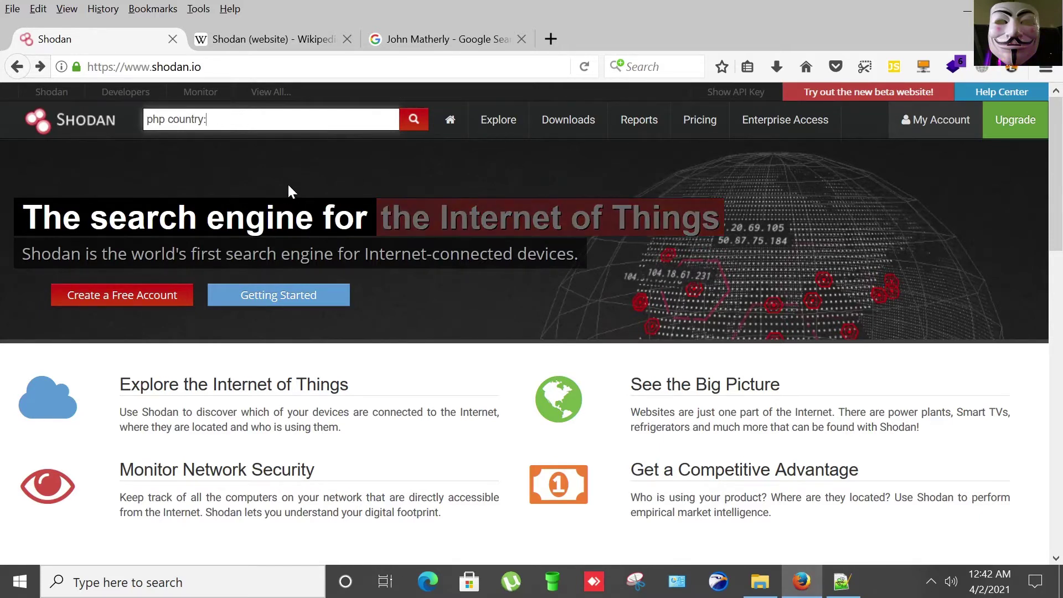
pyautogui.write('au')
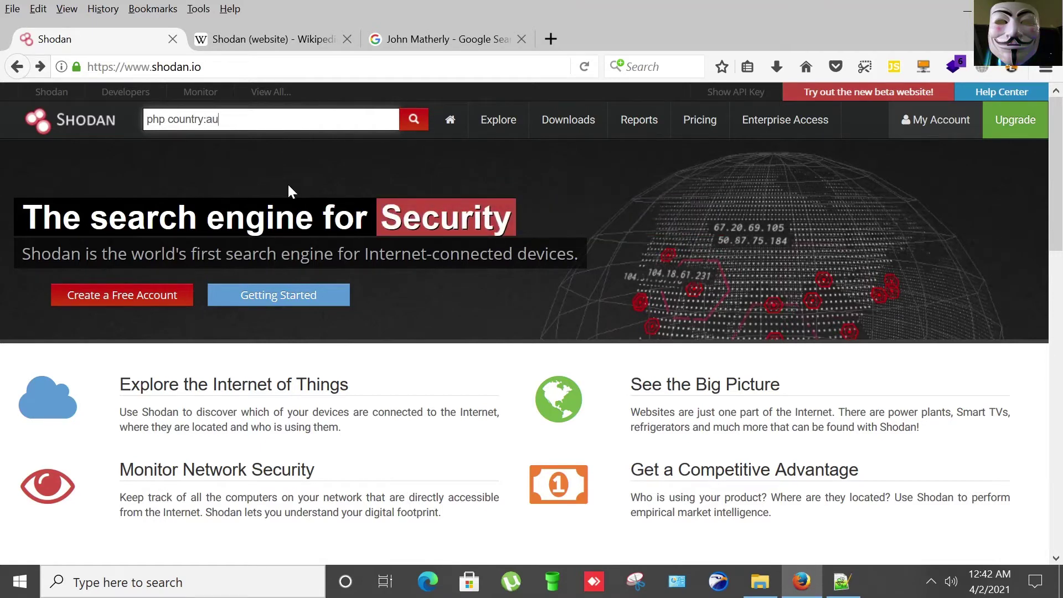
pyautogui.press('BackSpace')
pyautogui.press('BackSpace')
pyautogui.write('us')
pyautogui.press('BackSpace')
pyautogui.press('BackSpace')
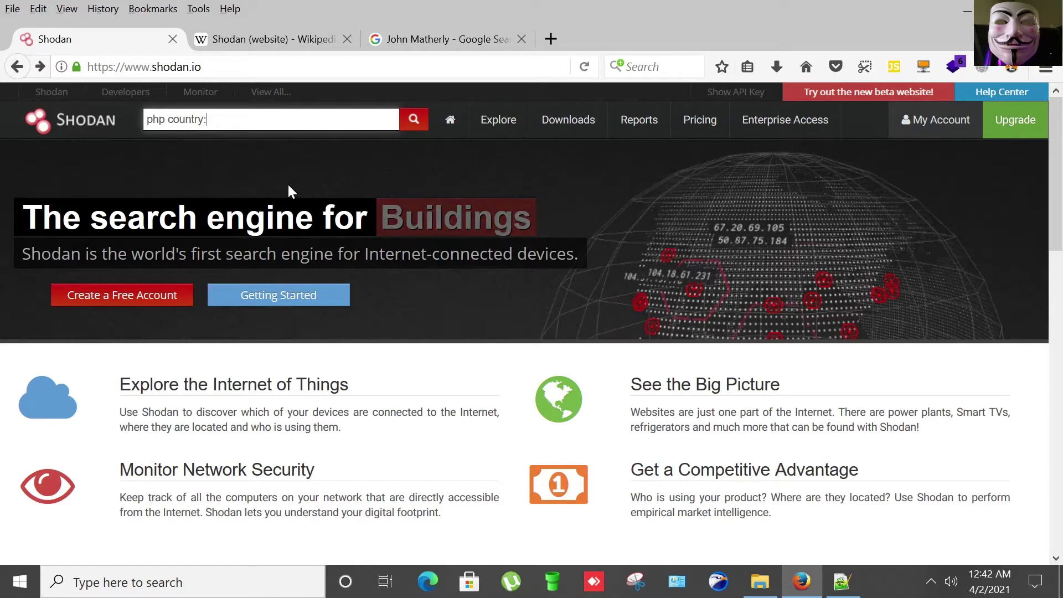
pyautogui.write('bd')
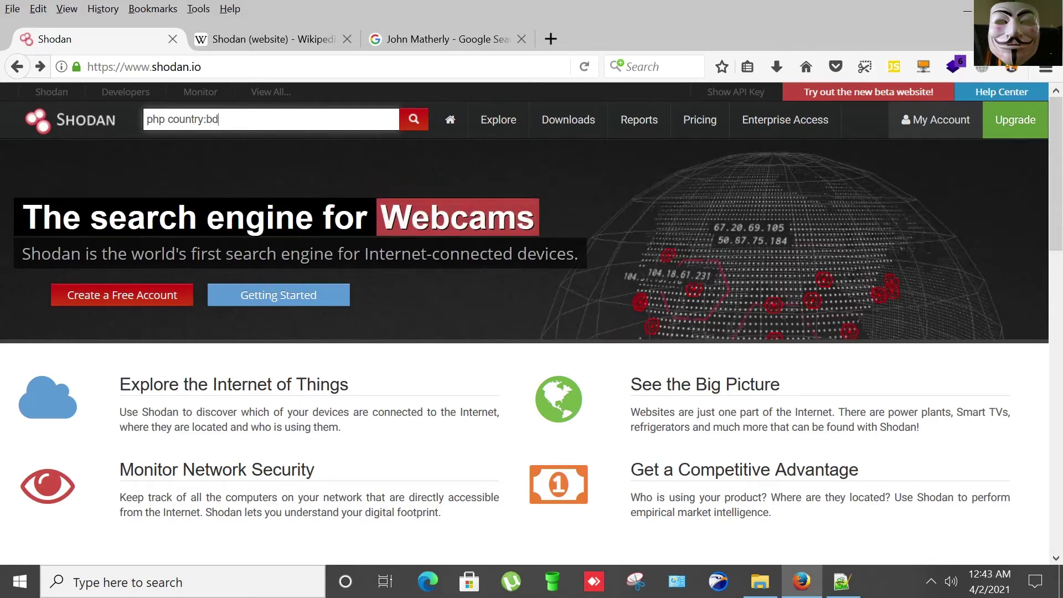
pyautogui.click(842, 582)
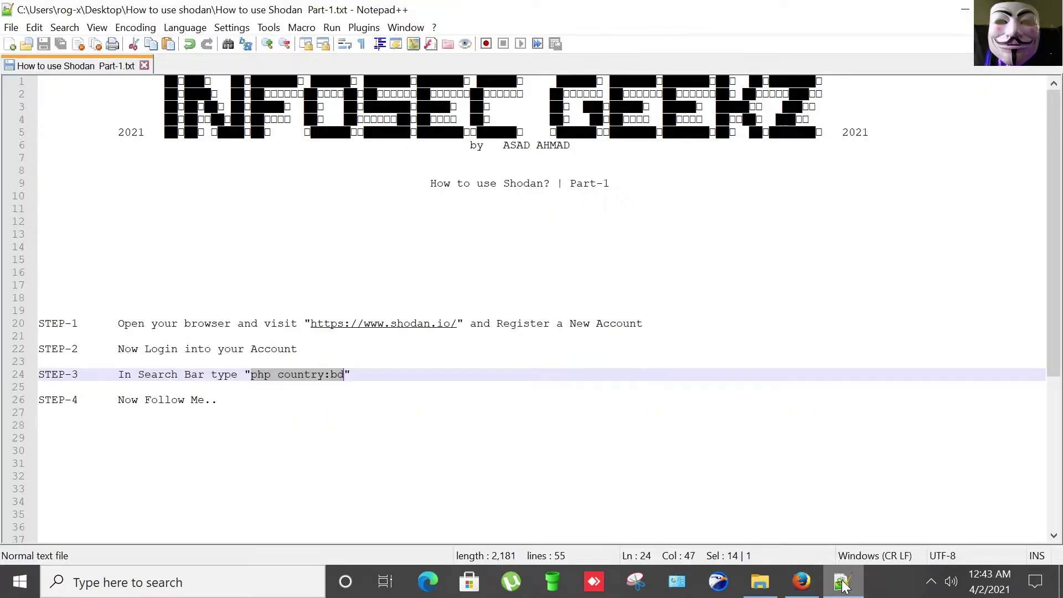
pyautogui.click(842, 582)
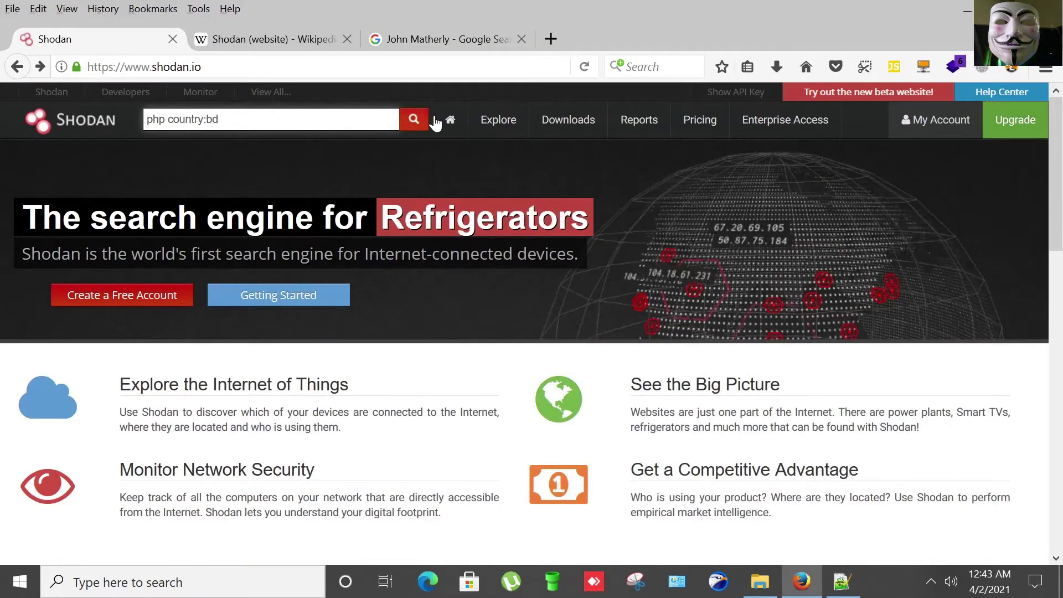
pyautogui.click(427, 120)
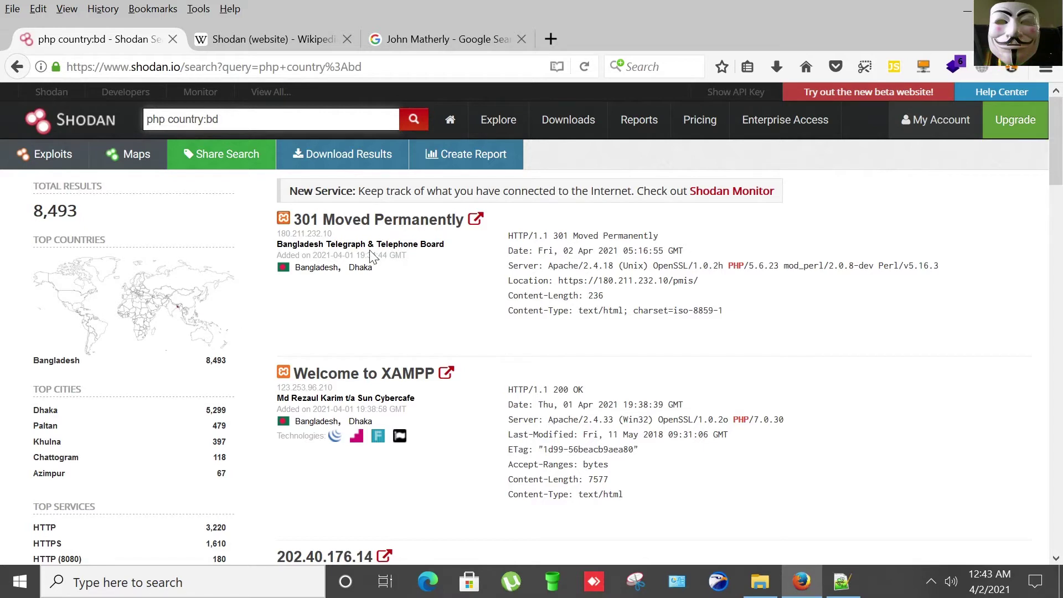
pyautogui.scroll(-3, 370, 254)
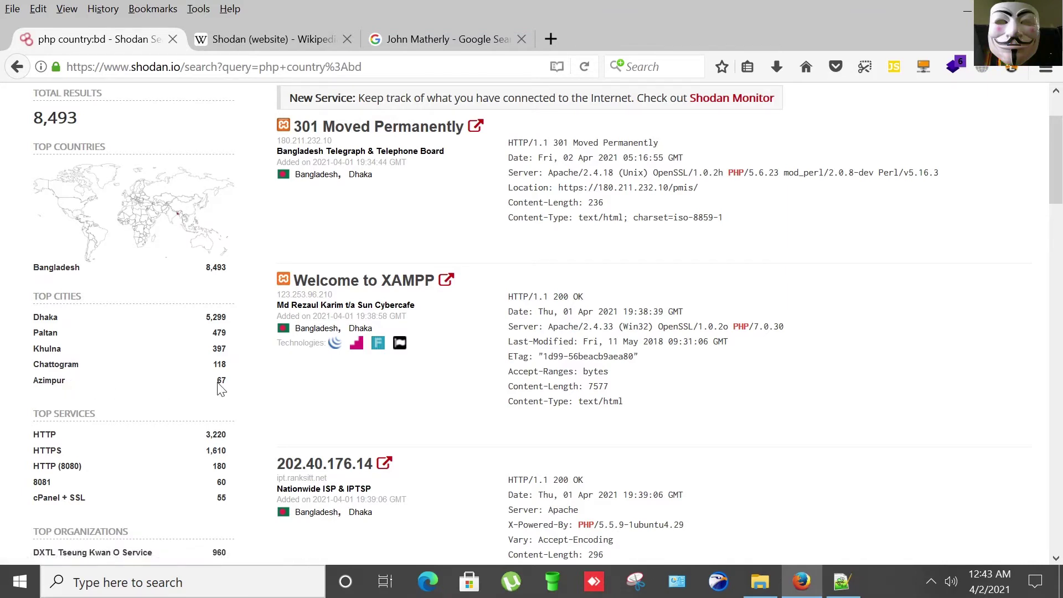
pyautogui.scroll(-2, 220, 389)
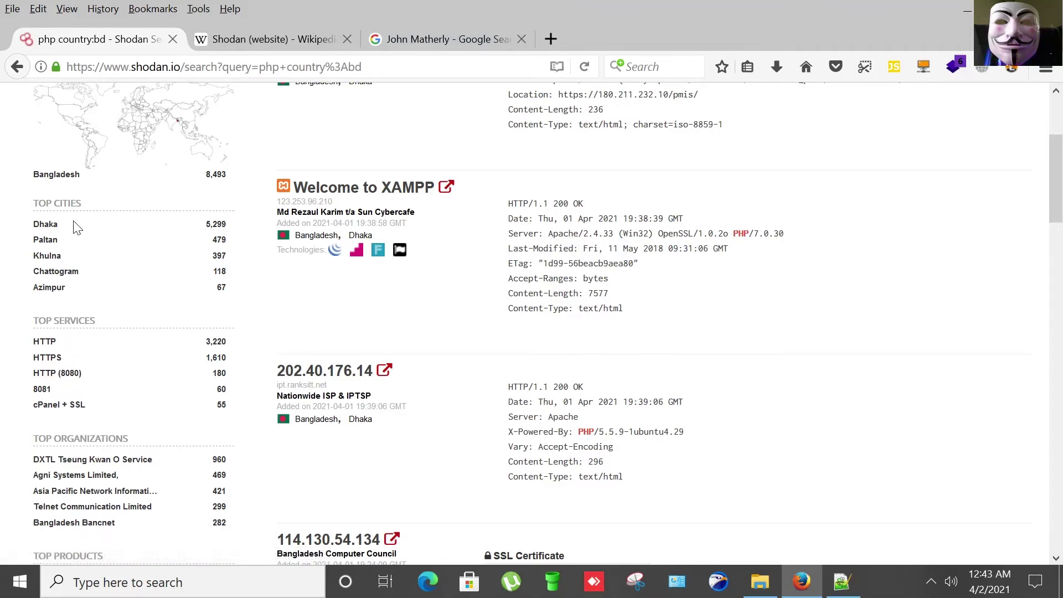
pyautogui.scroll(-3, 83, 254)
pyautogui.scroll(9, 143, 314)
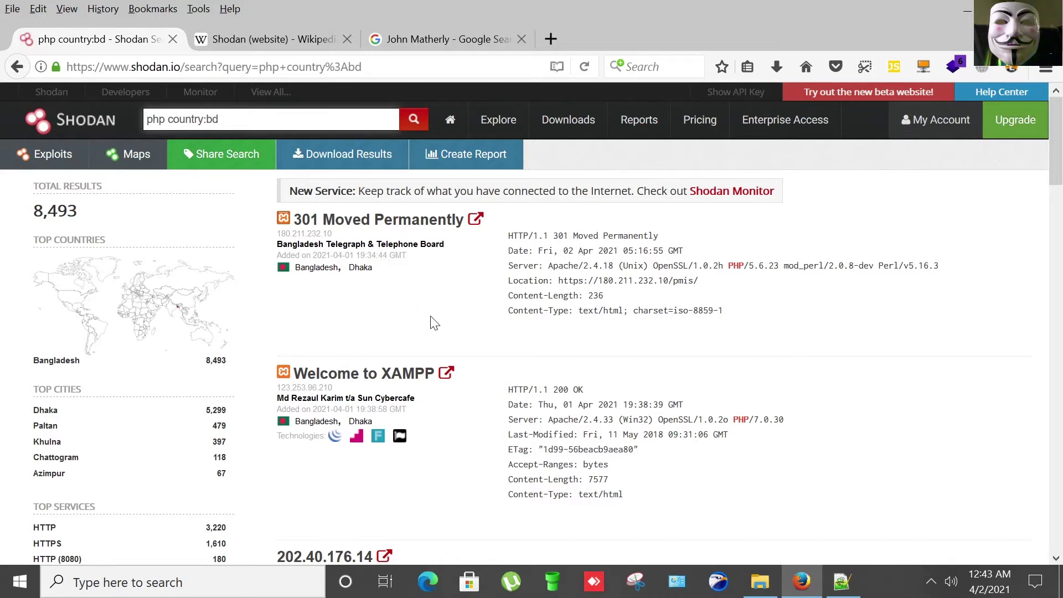
# Step: Open the 180.211.232.10 result's host page in a new tab and look over its heading
pyautogui.rightClick(459, 224)
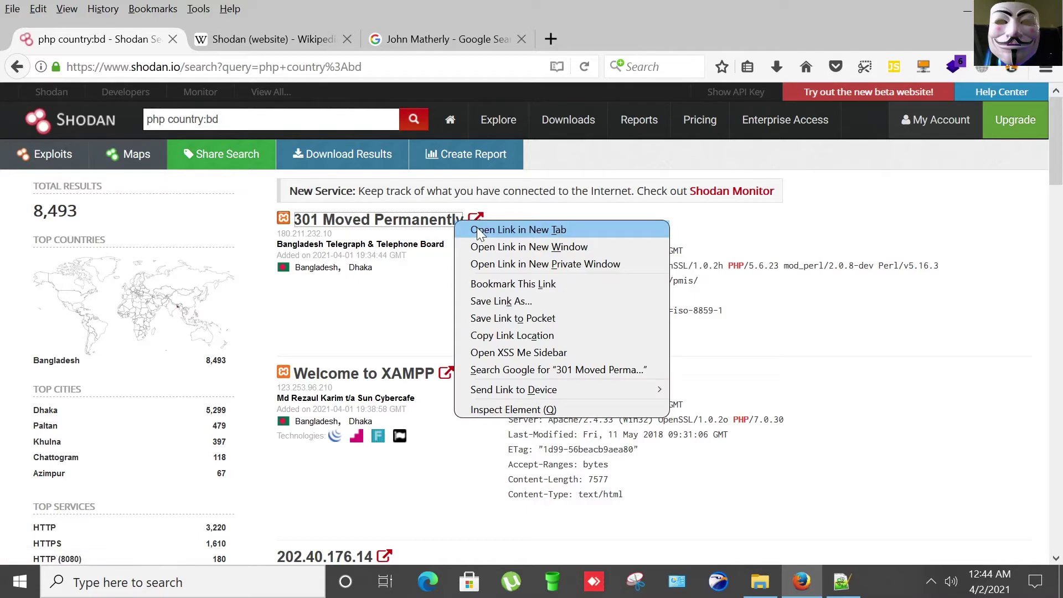
pyautogui.click(477, 229)
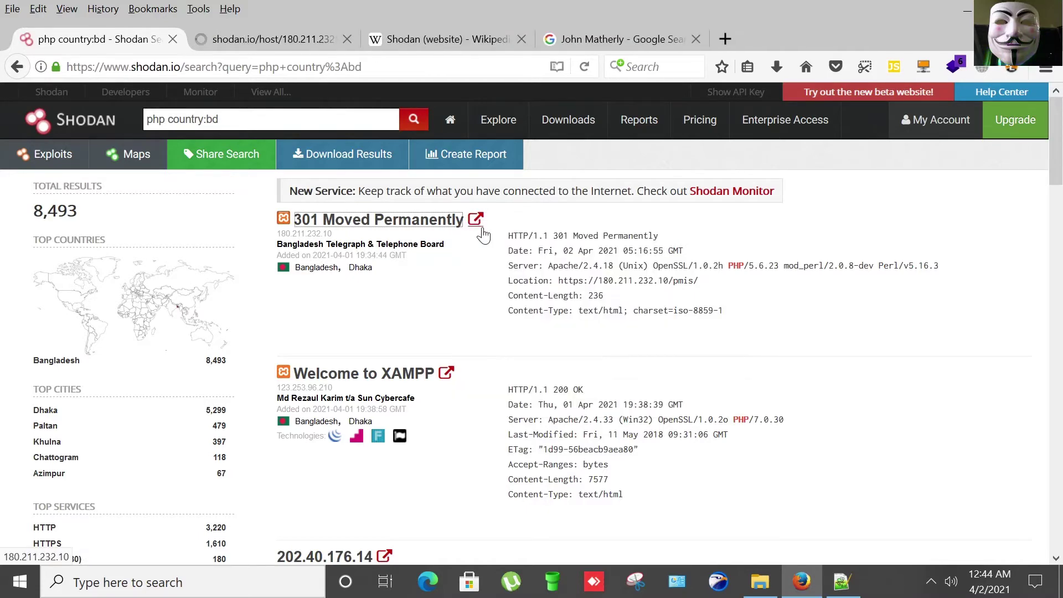
pyautogui.click(300, 38)
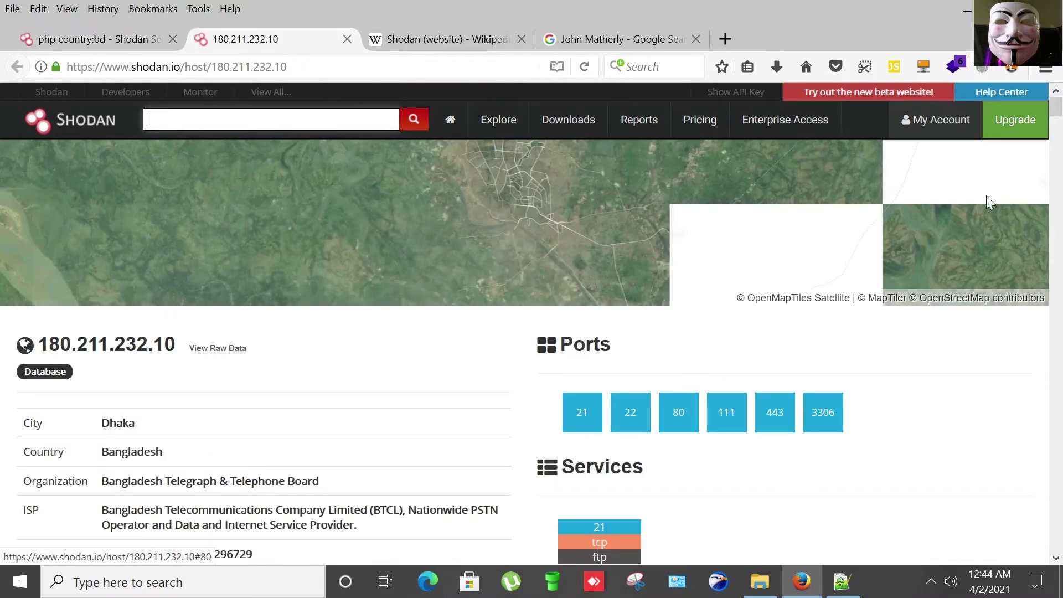
pyautogui.scroll(-3, 989, 221)
pyautogui.scroll(1, 750, 340)
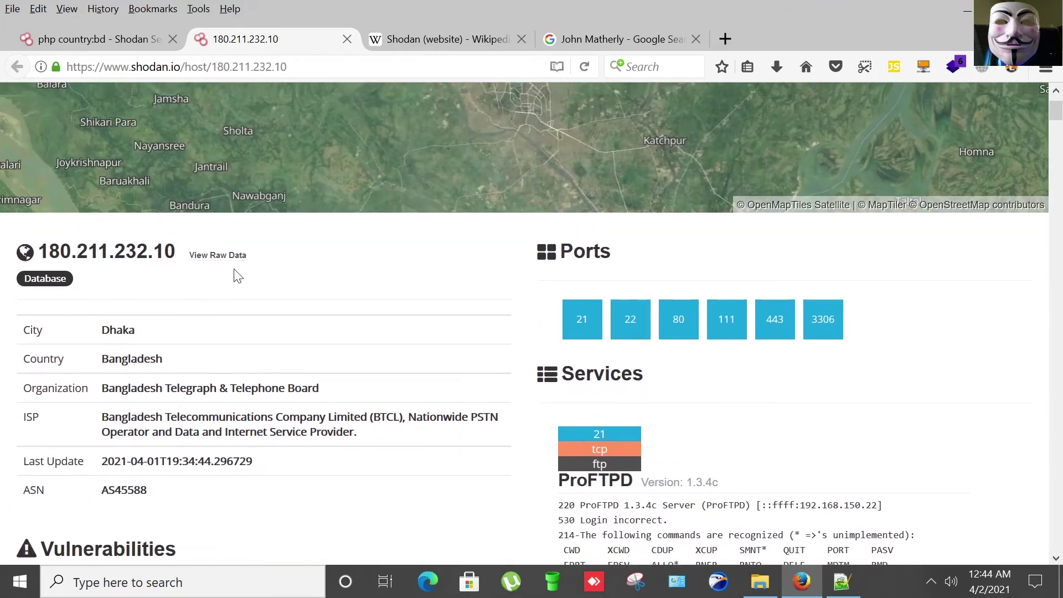
pyautogui.scroll(1, 277, 277)
pyautogui.scroll(1, 332, 332)
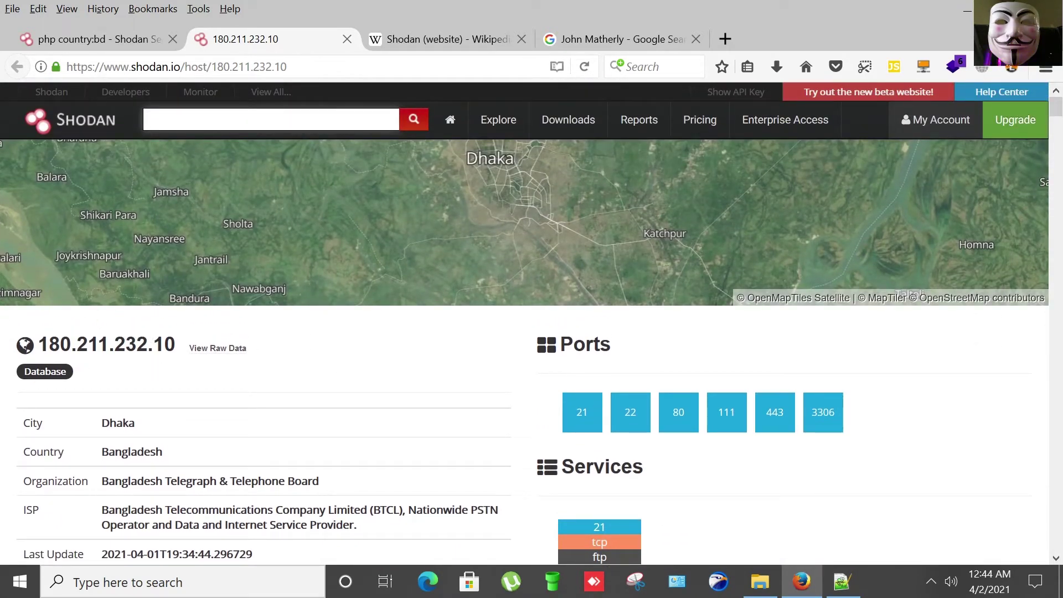
pyautogui.moveTo(177, 345); pyautogui.dragTo(37, 345)
pyautogui.click(154, 365)
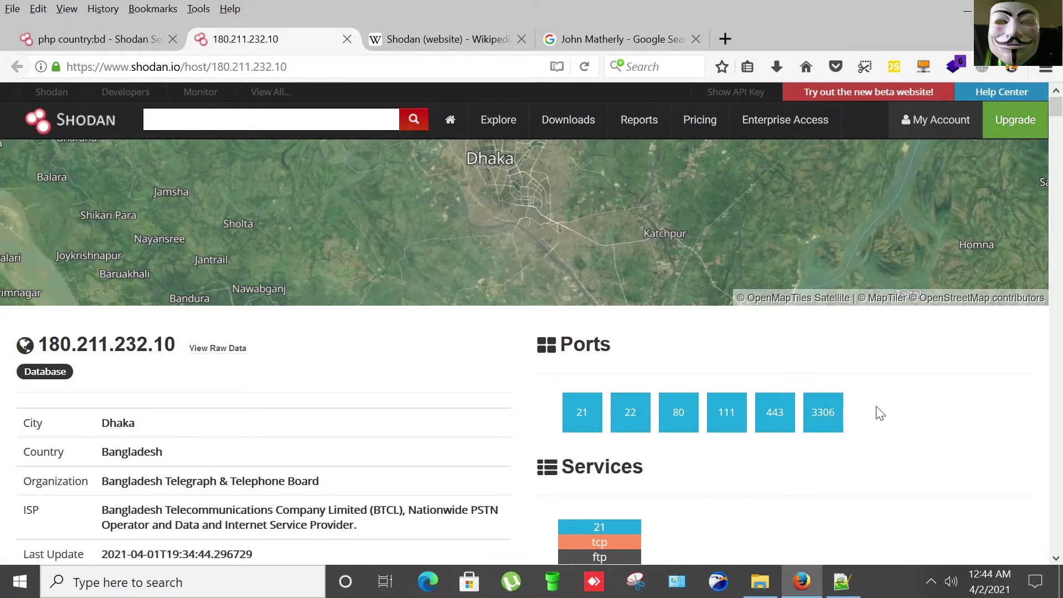
# Step: Jump to the port 3306 MySQL service details and browse around them
pyautogui.scroll(-4, 852, 421)
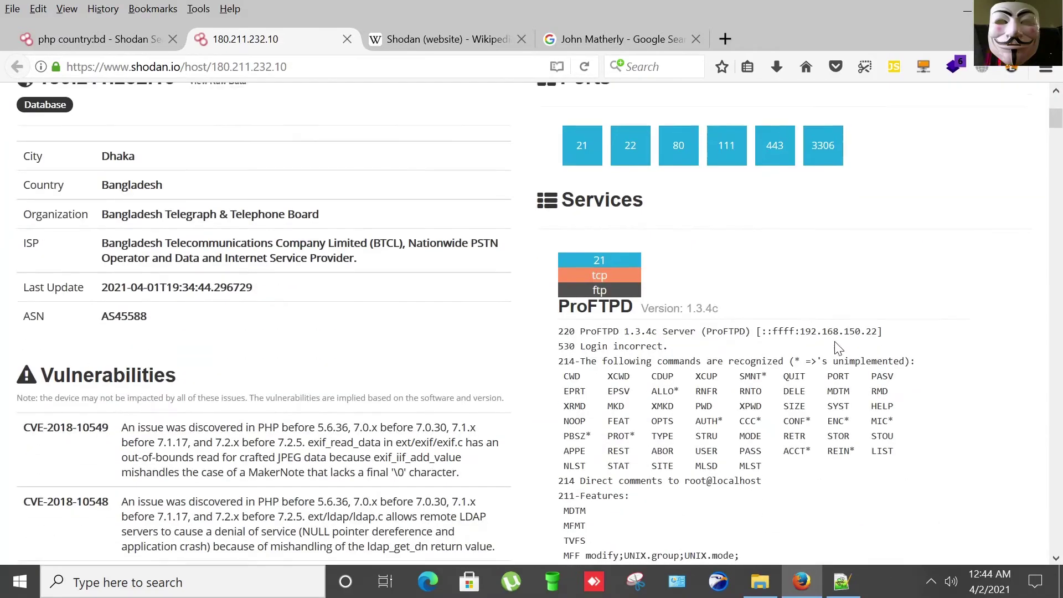
pyautogui.scroll(4, 837, 354)
pyautogui.click(823, 412)
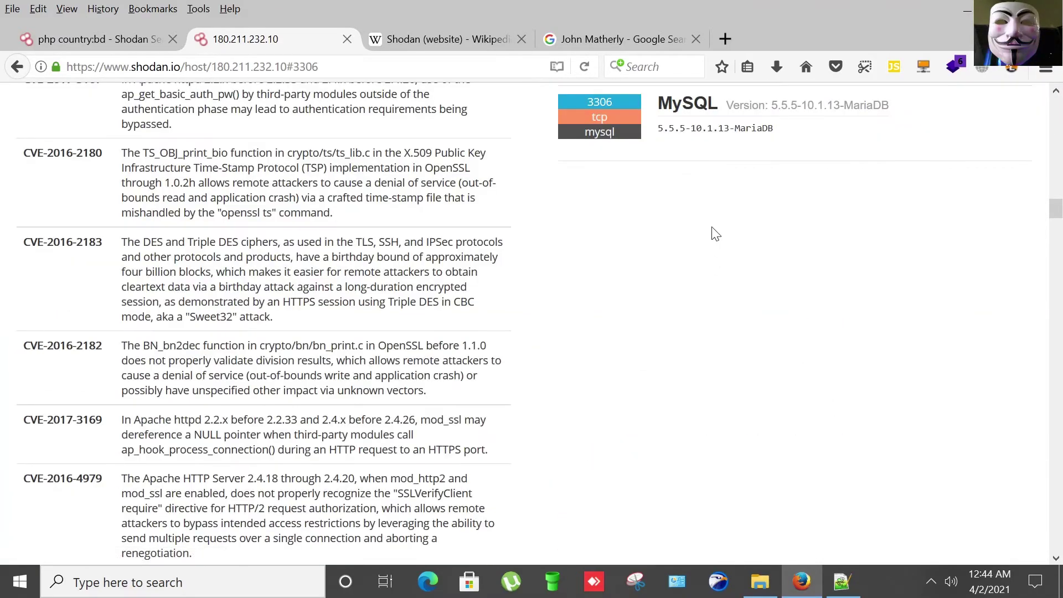
pyautogui.scroll(3, 712, 228)
pyautogui.scroll(20, 742, 282)
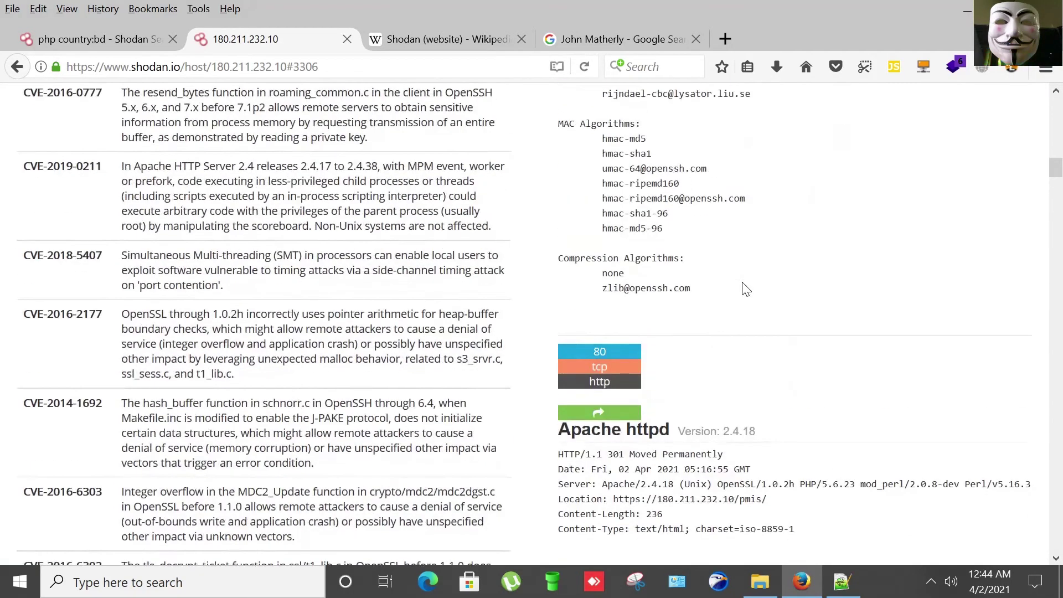
pyautogui.scroll(-4, 743, 282)
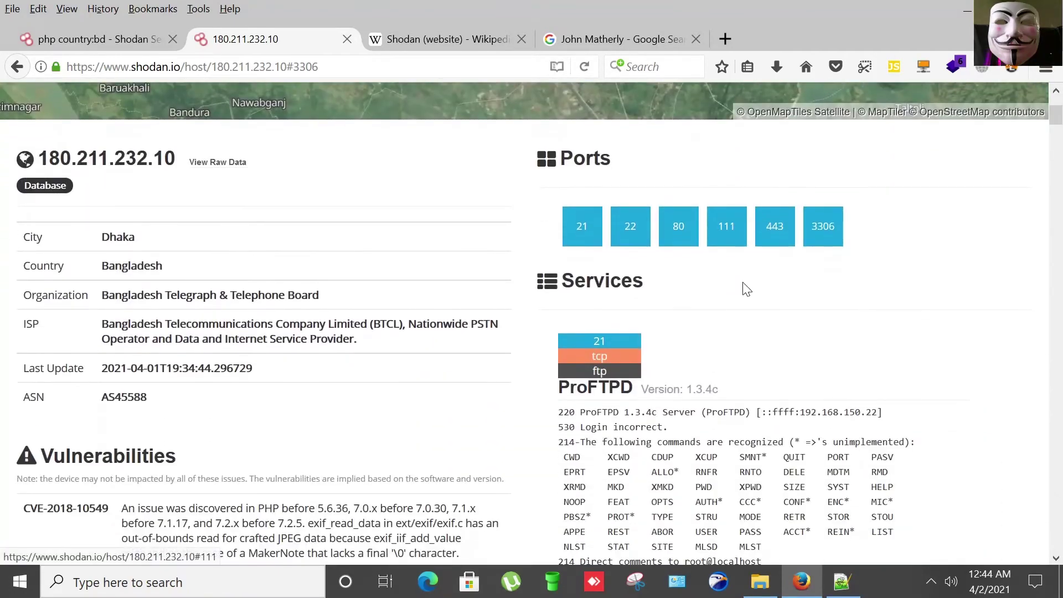
pyautogui.scroll(4, 738, 301)
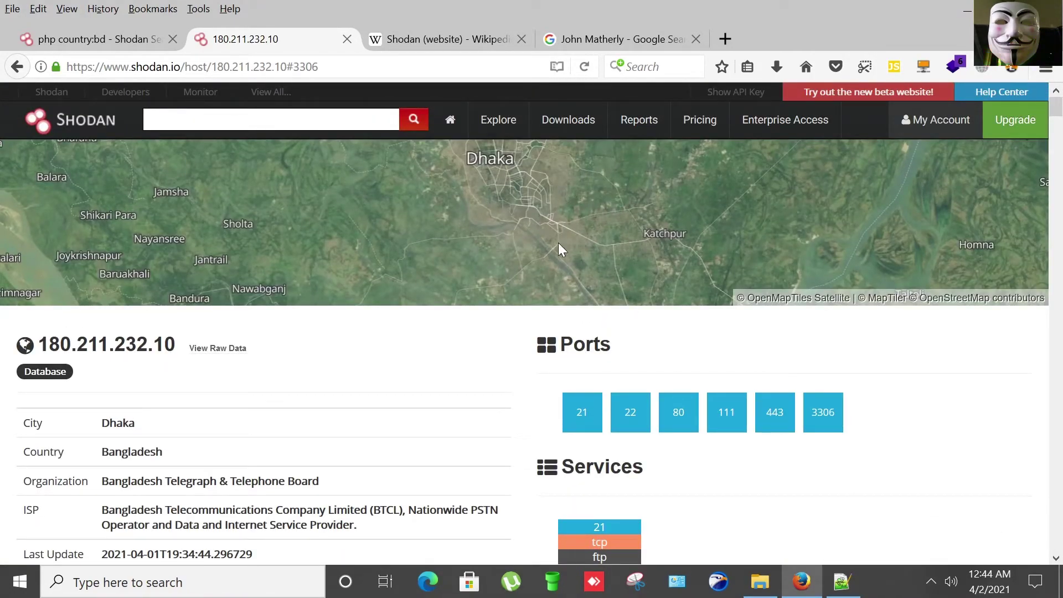
pyautogui.moveTo(176, 344); pyautogui.dragTo(36, 345)
pyautogui.click(217, 349)
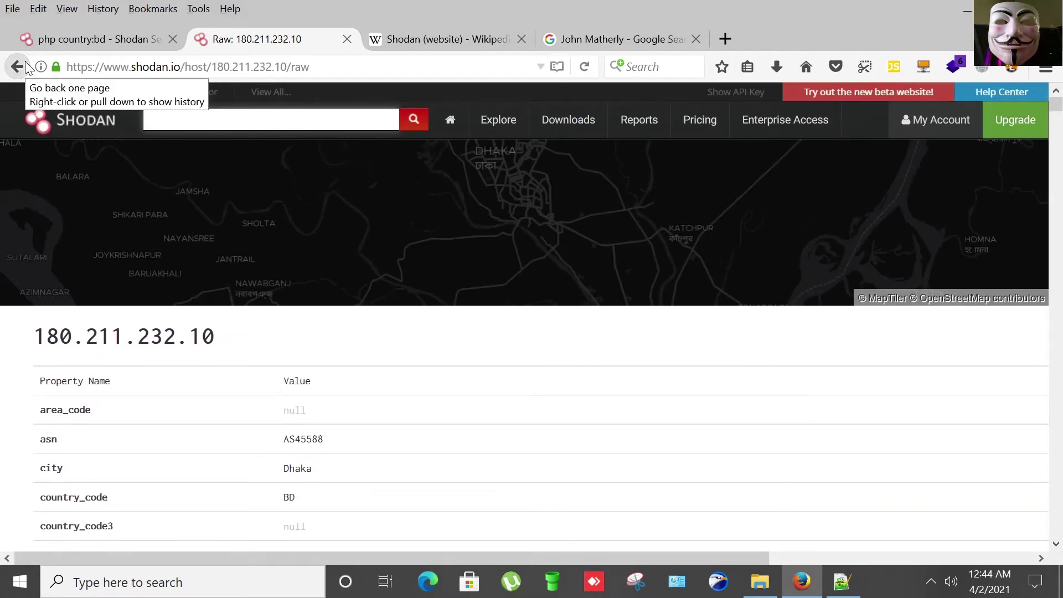
pyautogui.click(25, 66)
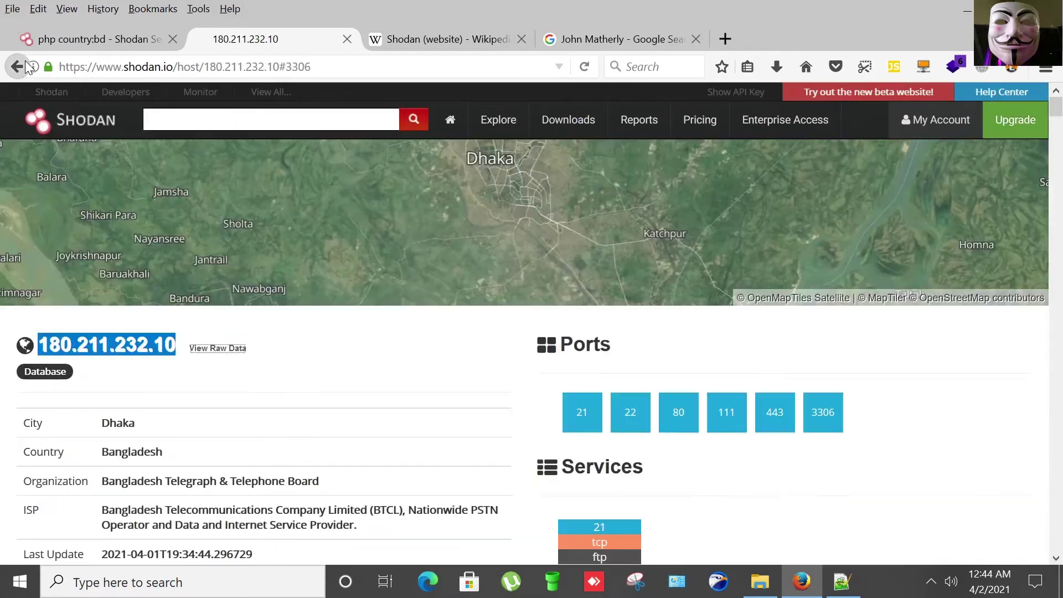
pyautogui.click(233, 387)
pyautogui.scroll(-3, 233, 387)
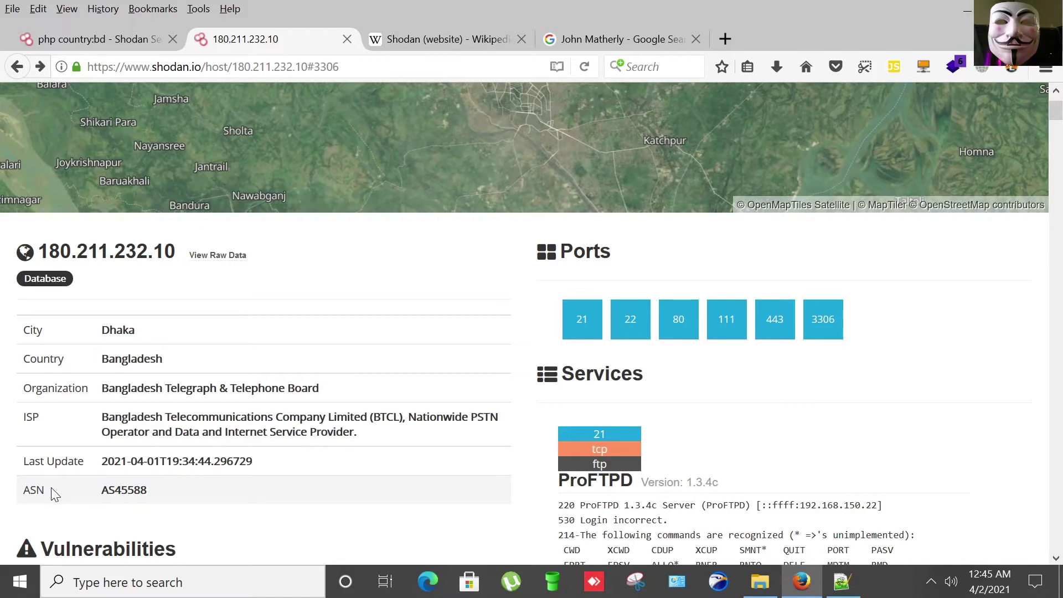
# Step: Scroll down past the ASN value to the host's Vulnerabilities section
pyautogui.moveTo(101, 491); pyautogui.dragTo(140, 491)
pyautogui.click(189, 507)
pyautogui.scroll(-2, 190, 508)
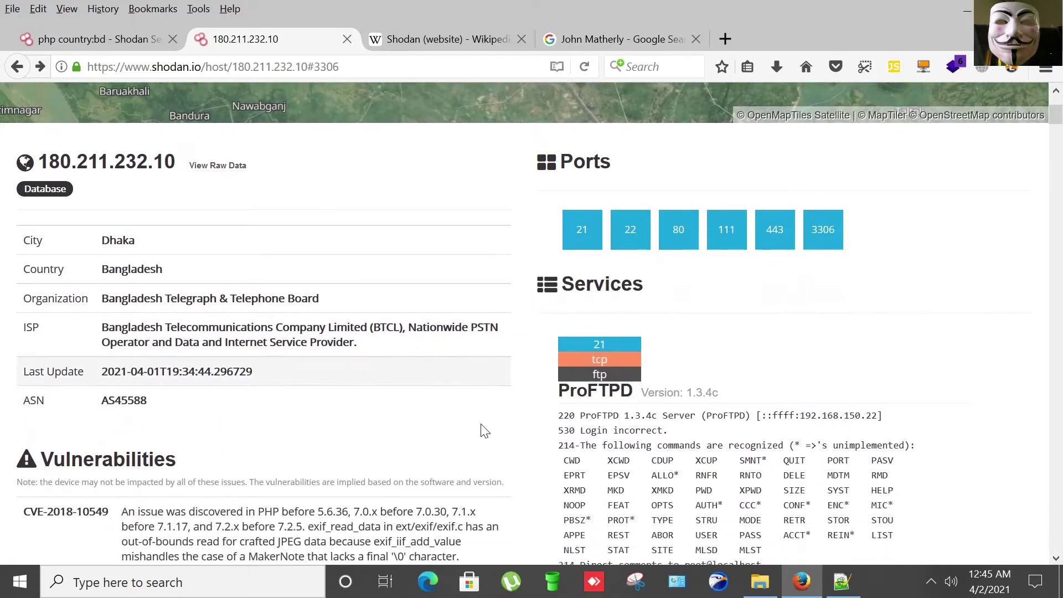
pyautogui.scroll(-2, 154, 485)
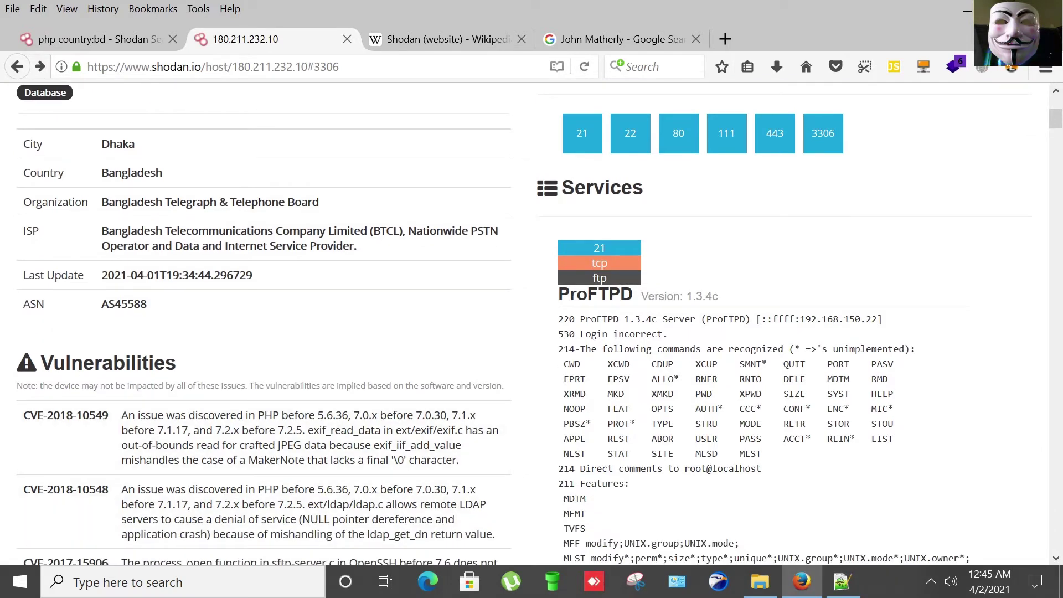
pyautogui.doubleClick(183, 362)
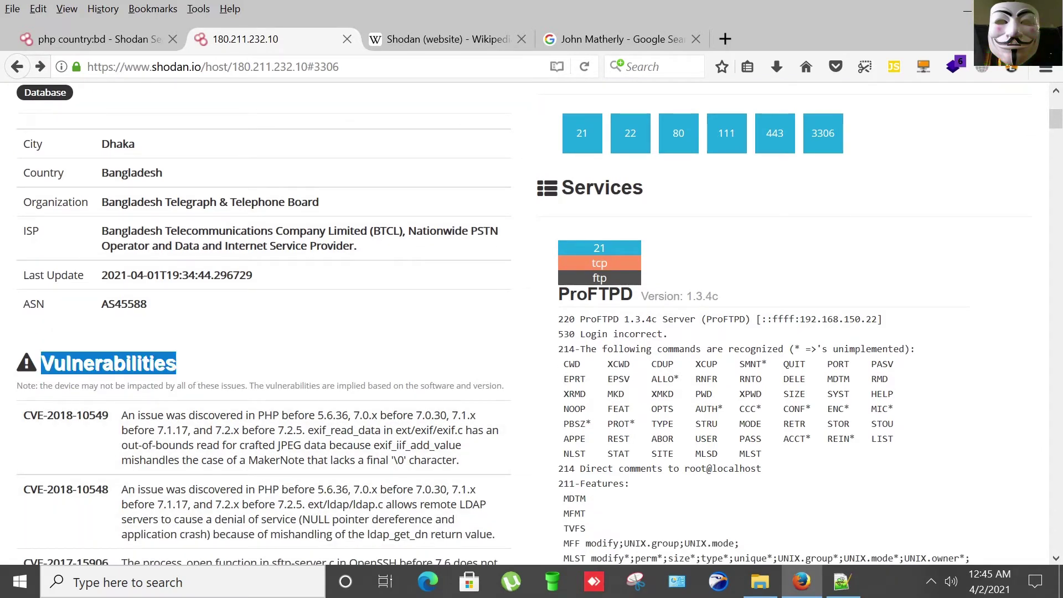
pyautogui.click(193, 363)
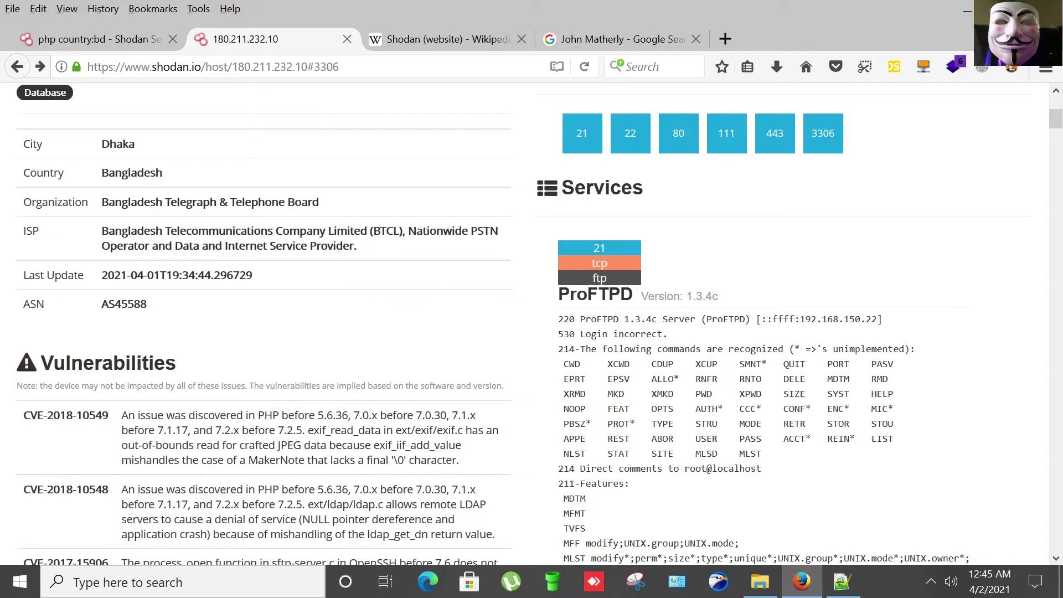
pyautogui.scroll(-3, 524, 390)
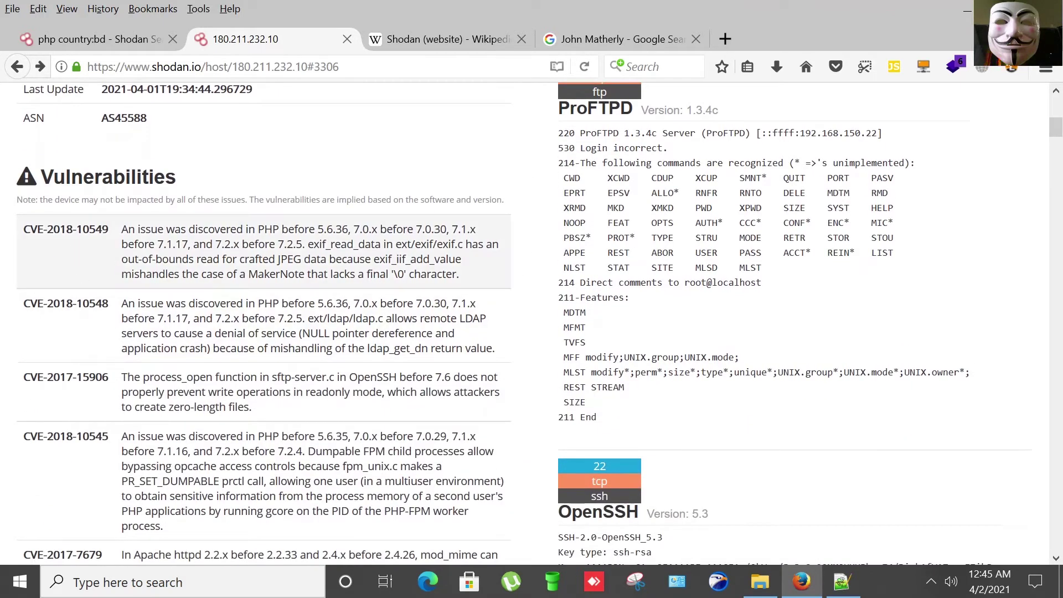
# Step: Check the first CVE identifier, then jump to the port 80 Apache httpd details
pyautogui.moveTo(23, 229)
pyautogui.mouseDown()
pyautogui.moveTo(125, 231)
pyautogui.moveTo(22, 227)
pyautogui.mouseUp()
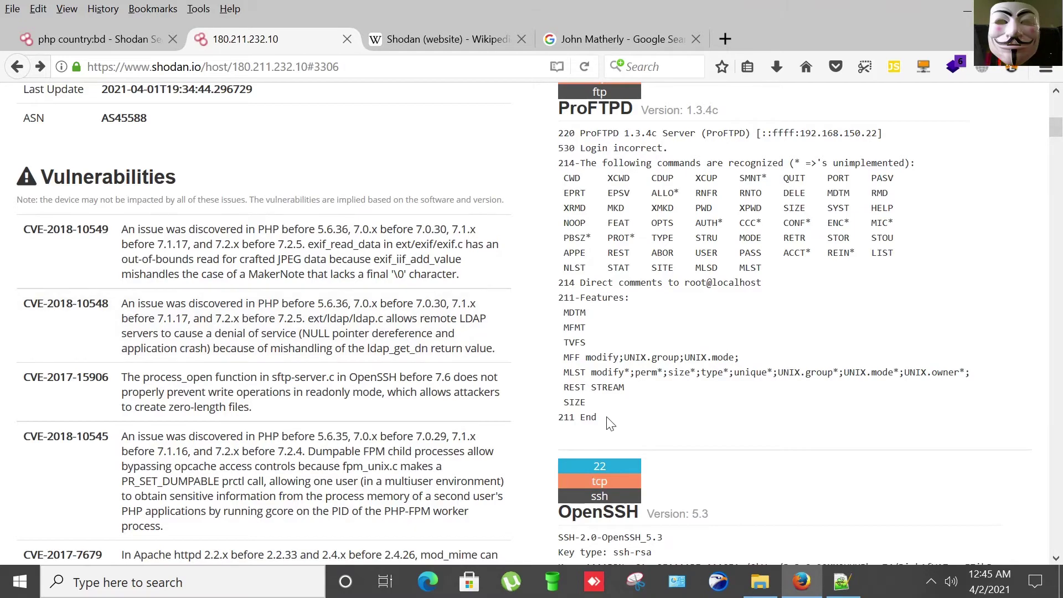
pyautogui.scroll(6, 609, 423)
pyautogui.scroll(-6, 731, 393)
pyautogui.scroll(6, 730, 377)
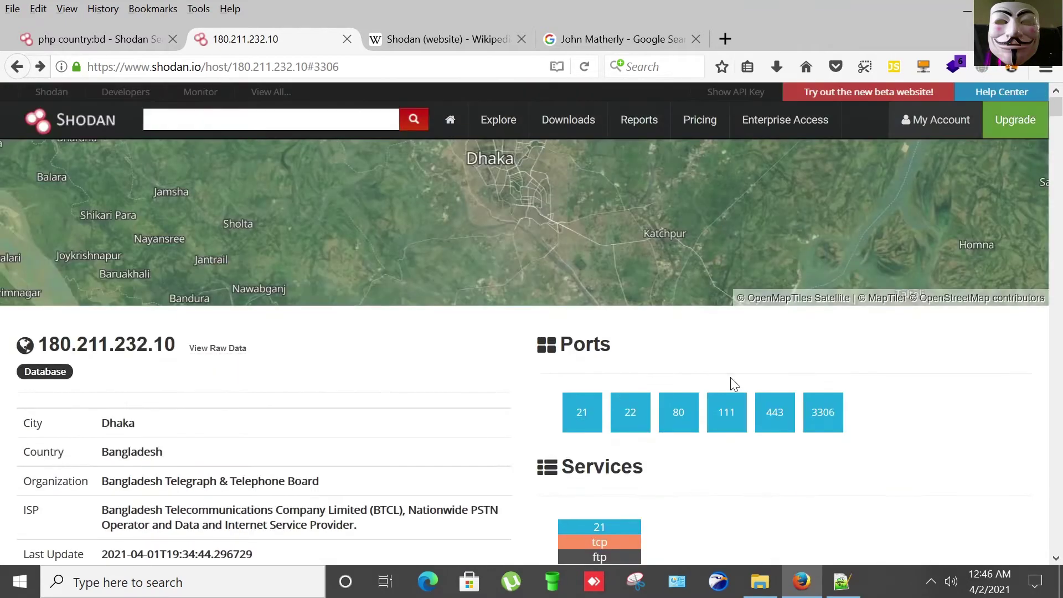
pyautogui.click(689, 416)
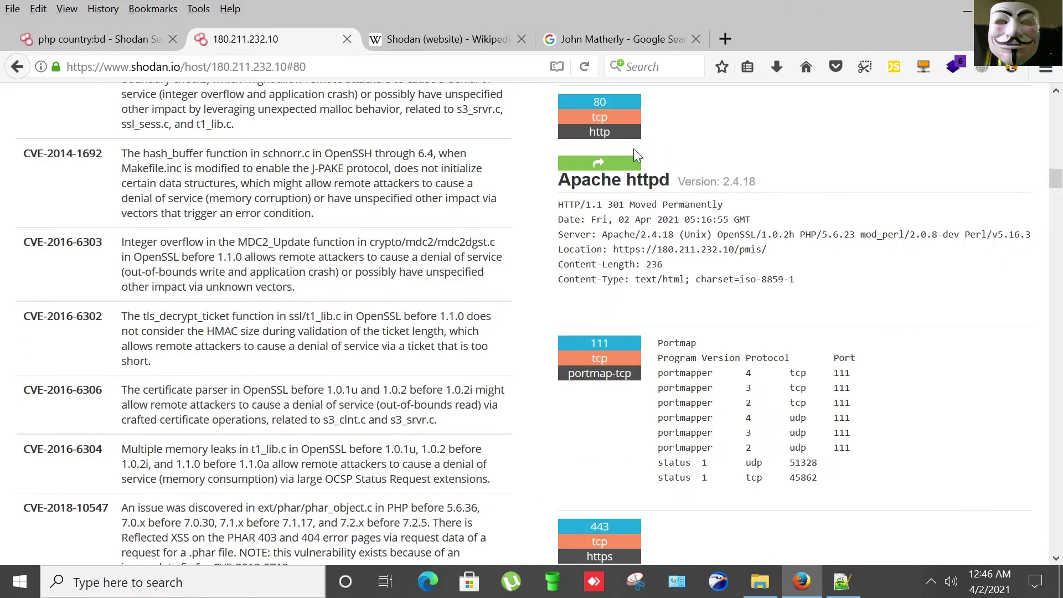
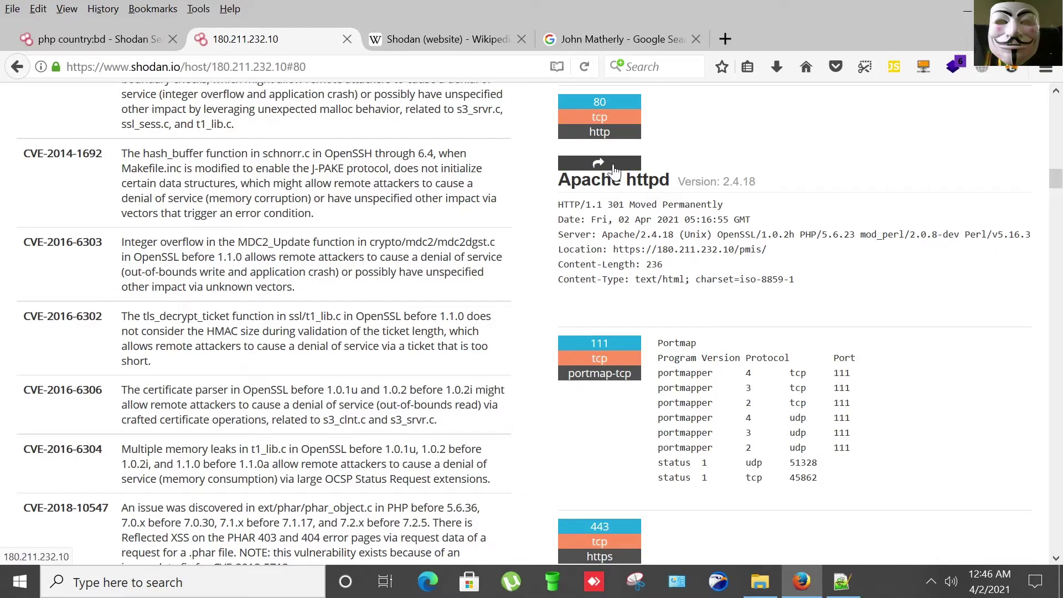
pyautogui.click(581, 165)
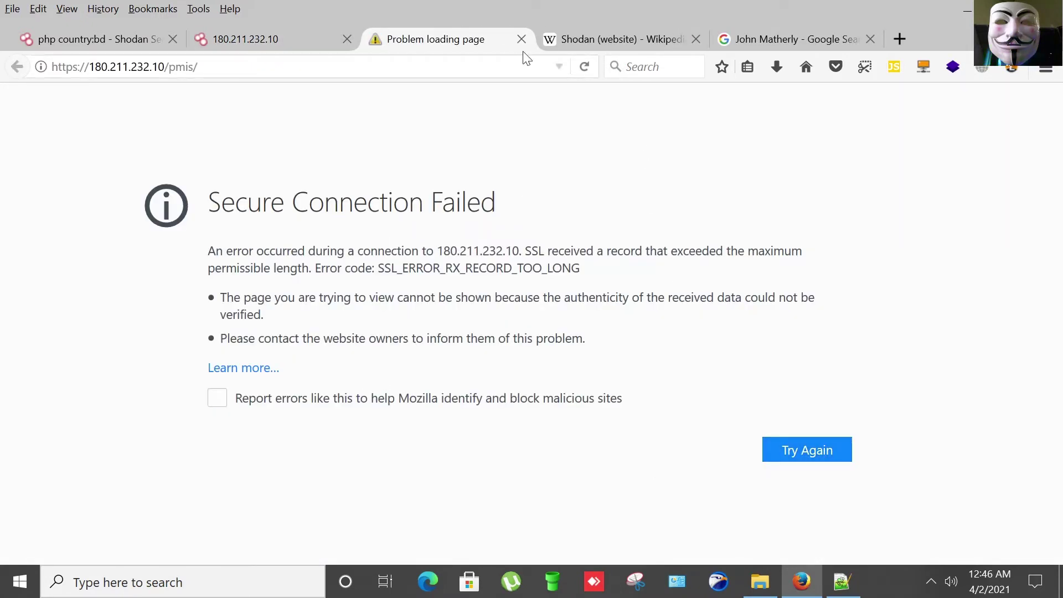
# Step: Close the failed /pmis/ tab to return to the Shodan host page for 180.211.232.10
pyautogui.click(521, 40)
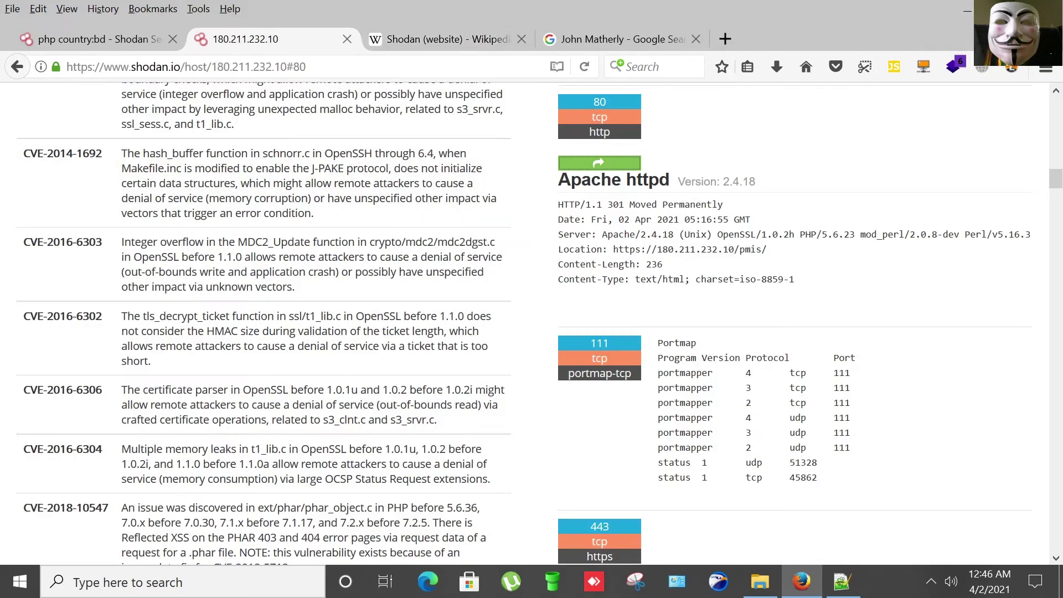
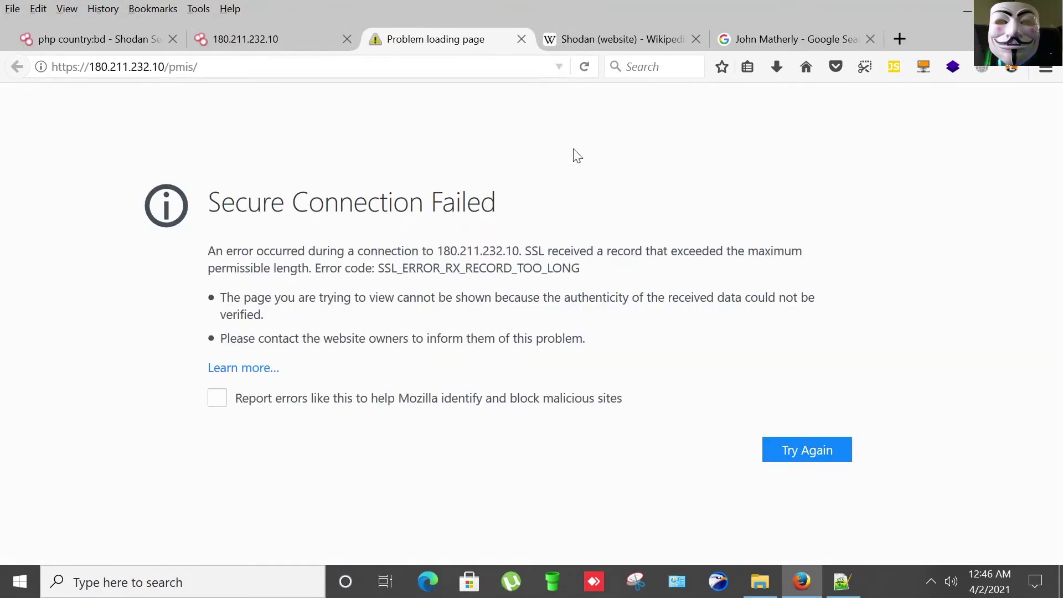
# Step: Close the failed page and the 180.211.232.10 host tab to return to the php country:bd results
pyautogui.click(521, 39)
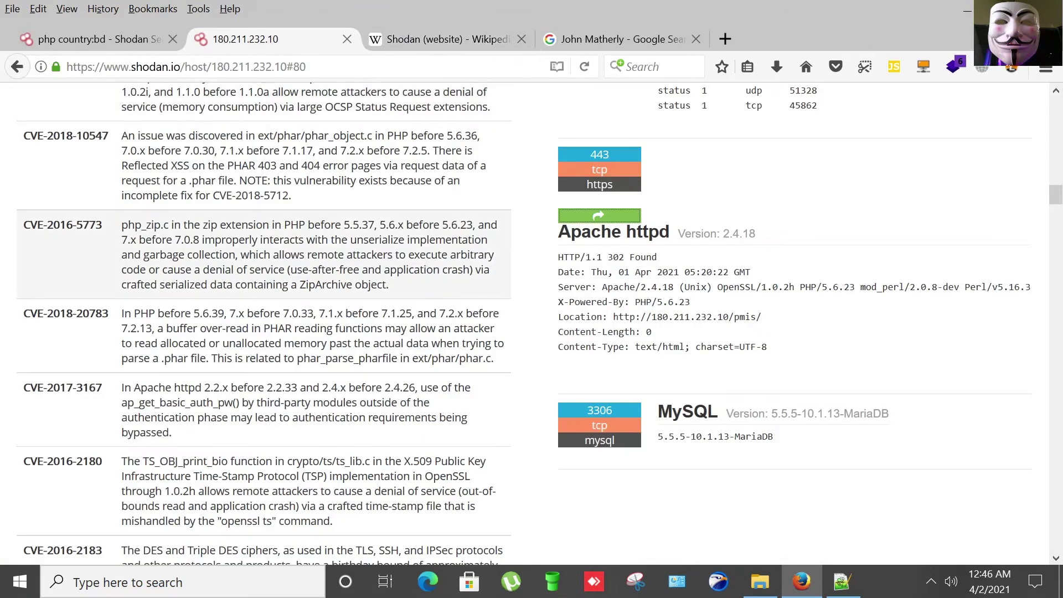
pyautogui.click(347, 39)
pyautogui.click(109, 47)
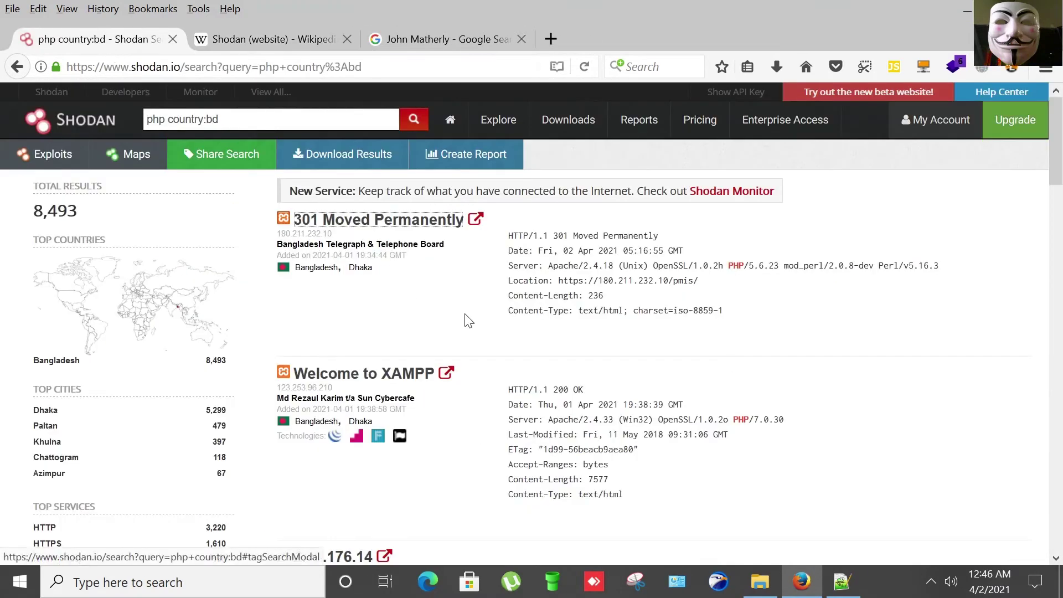
# Step: Scroll down the php country:bd results to the Ghoori entry
pyautogui.scroll(-5, 487, 327)
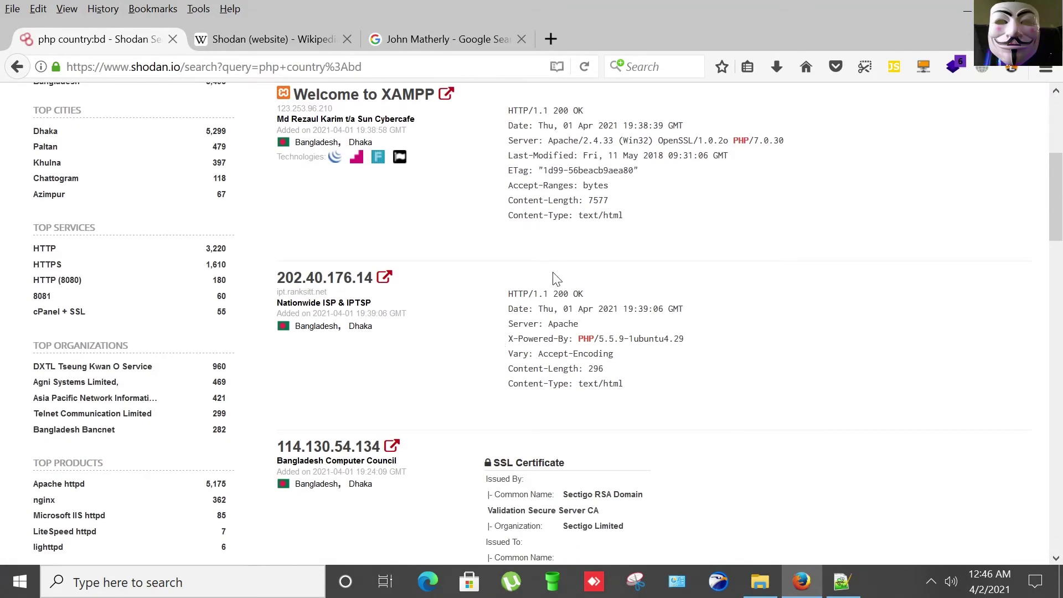
pyautogui.scroll(-3, 556, 278)
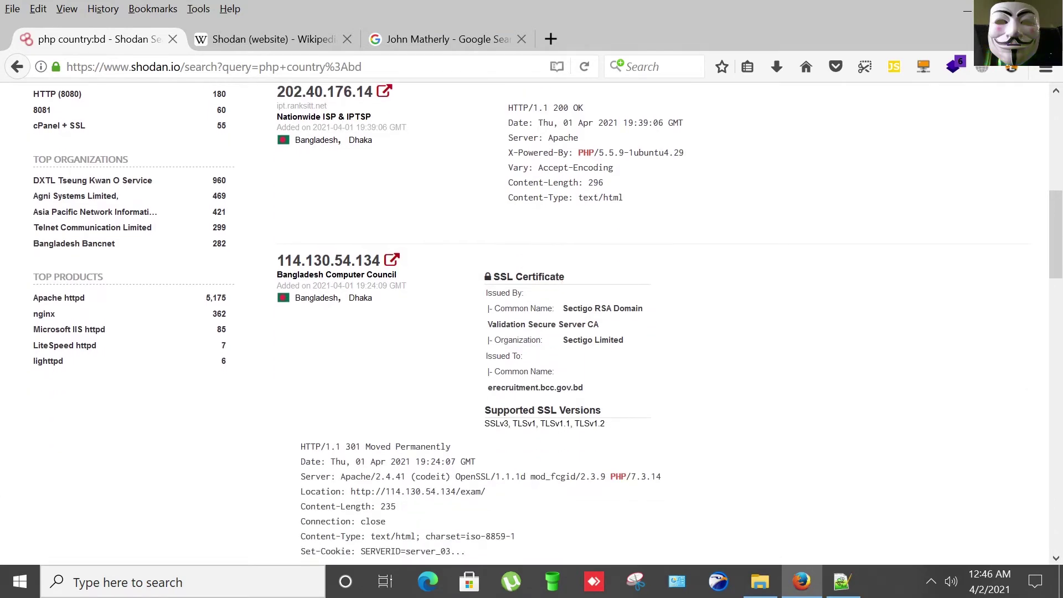
pyautogui.scroll(-3, 556, 279)
pyautogui.scroll(-3, 557, 279)
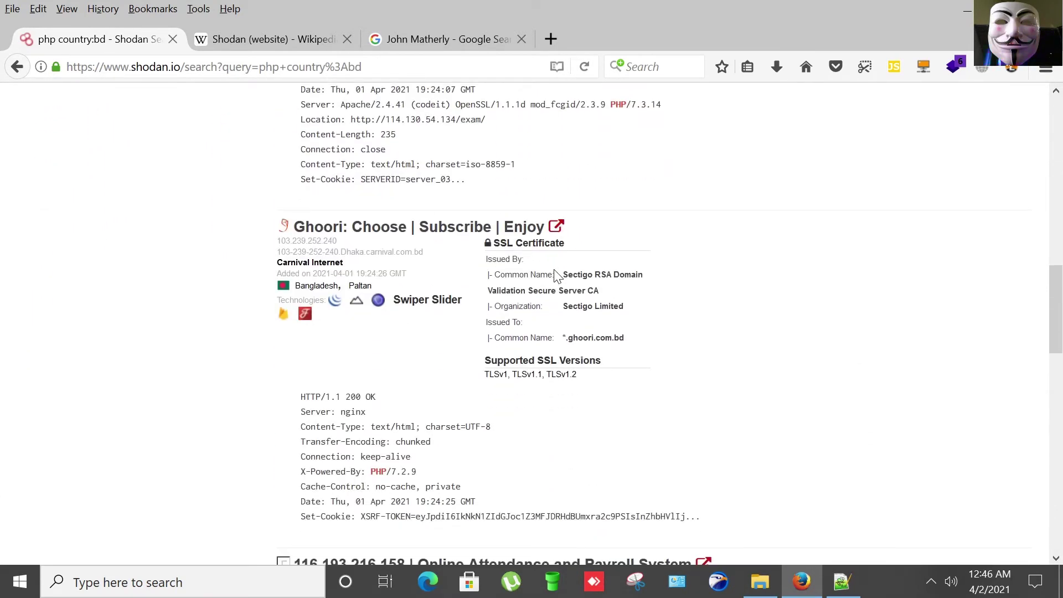
pyautogui.scroll(-2, 708, 218)
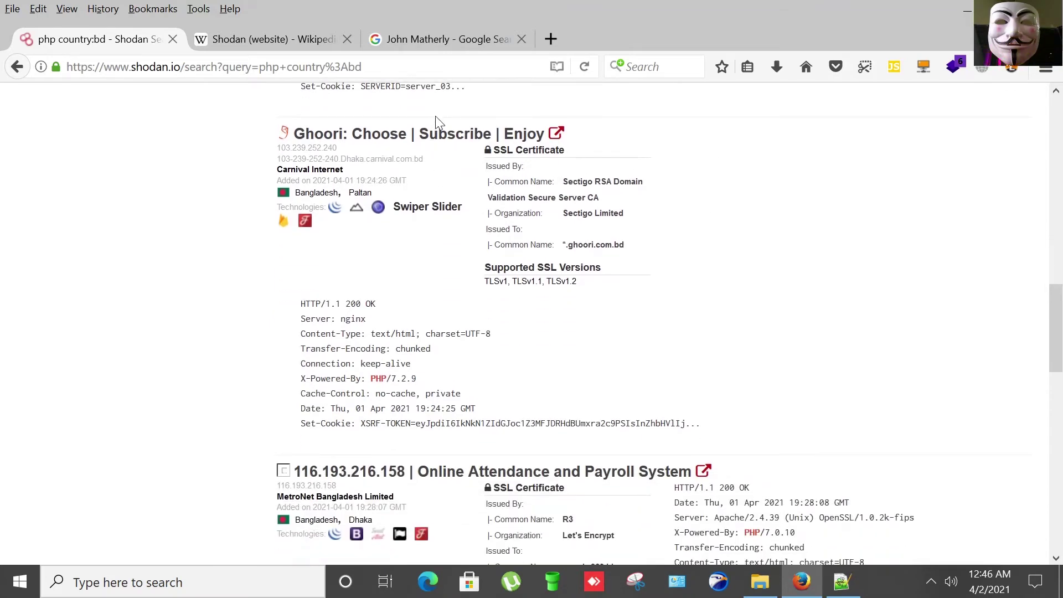
# Step: Open the Ghoori result's 103.239.252.240 host page in a new tab and view it
pyautogui.rightClick(440, 139)
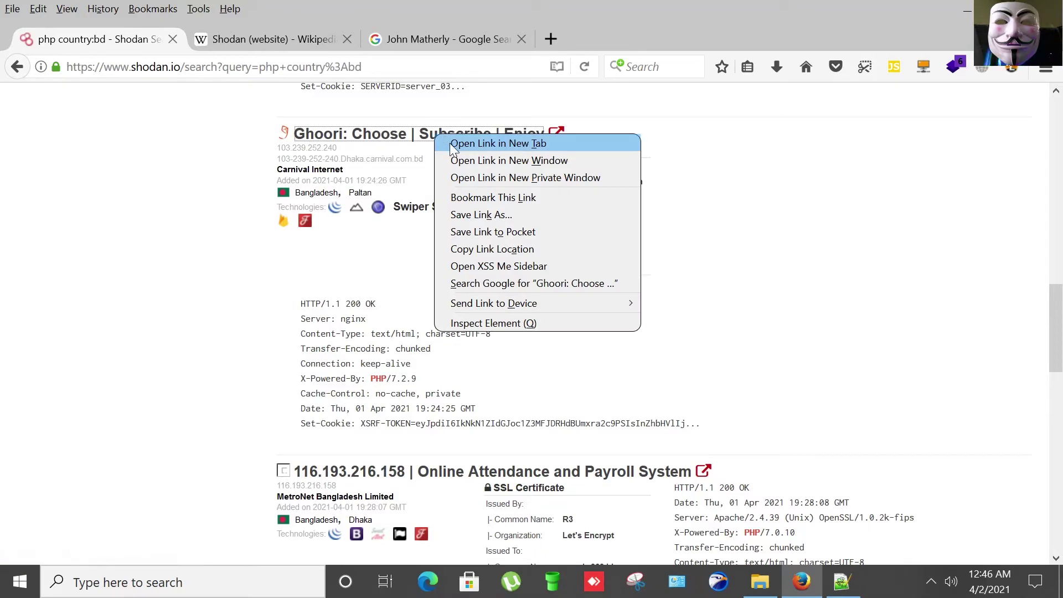
pyautogui.click(449, 142)
pyautogui.click(305, 36)
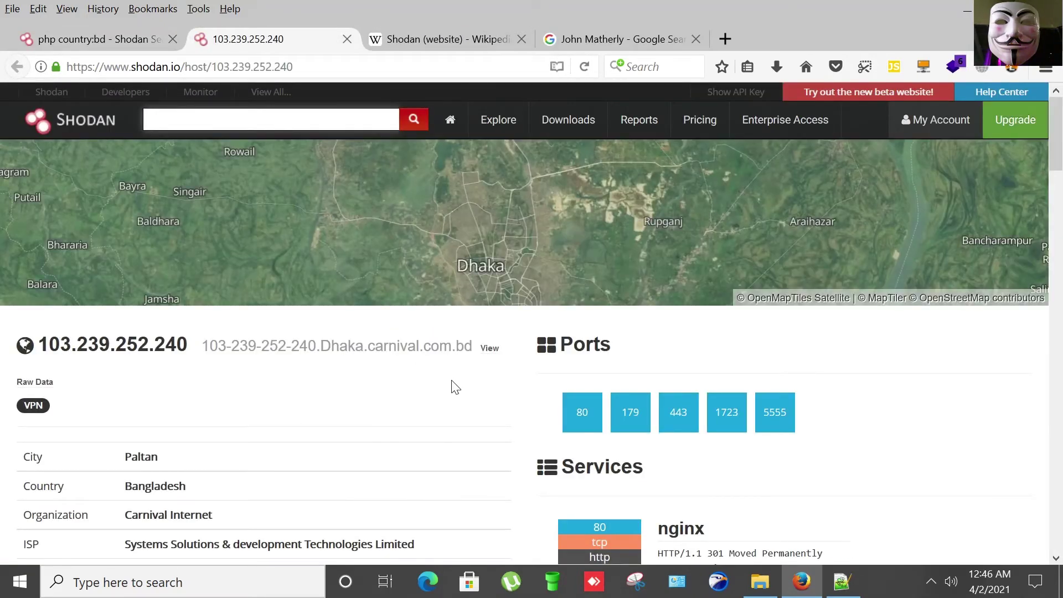
pyautogui.scroll(-3, 451, 385)
pyautogui.scroll(3, 455, 386)
# Step: Review the host's ports, services and highlighted Web Technologies section
pyautogui.scroll(-2, 460, 386)
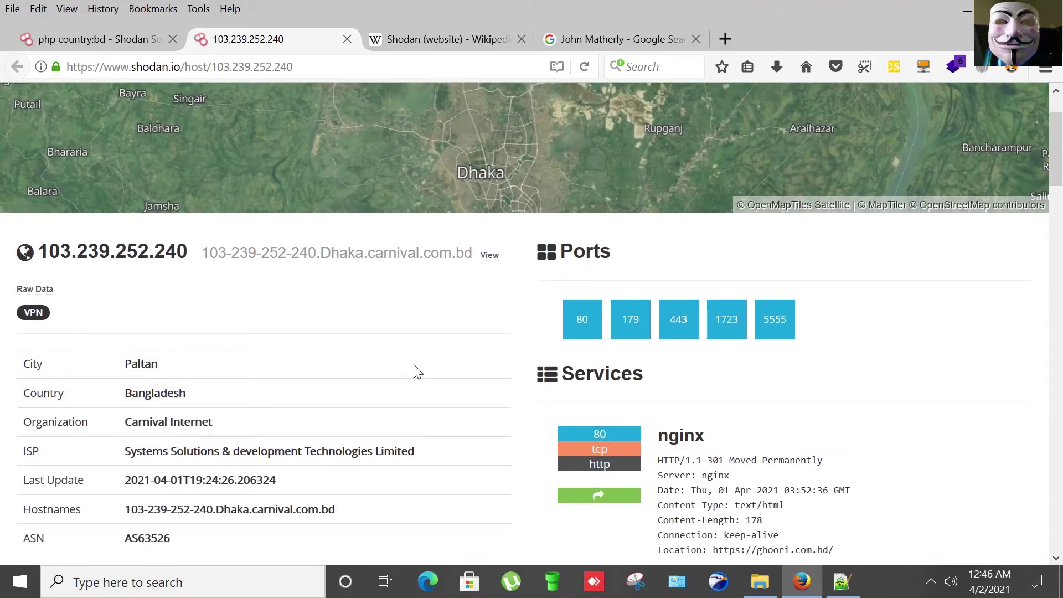
pyautogui.scroll(-2, 537, 332)
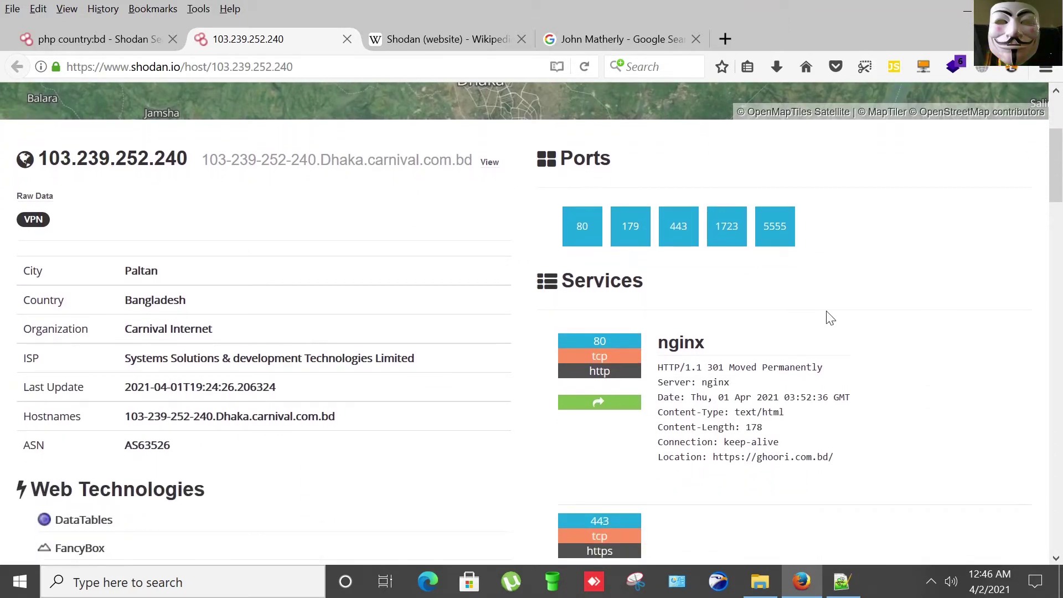
pyautogui.scroll(-2, 850, 302)
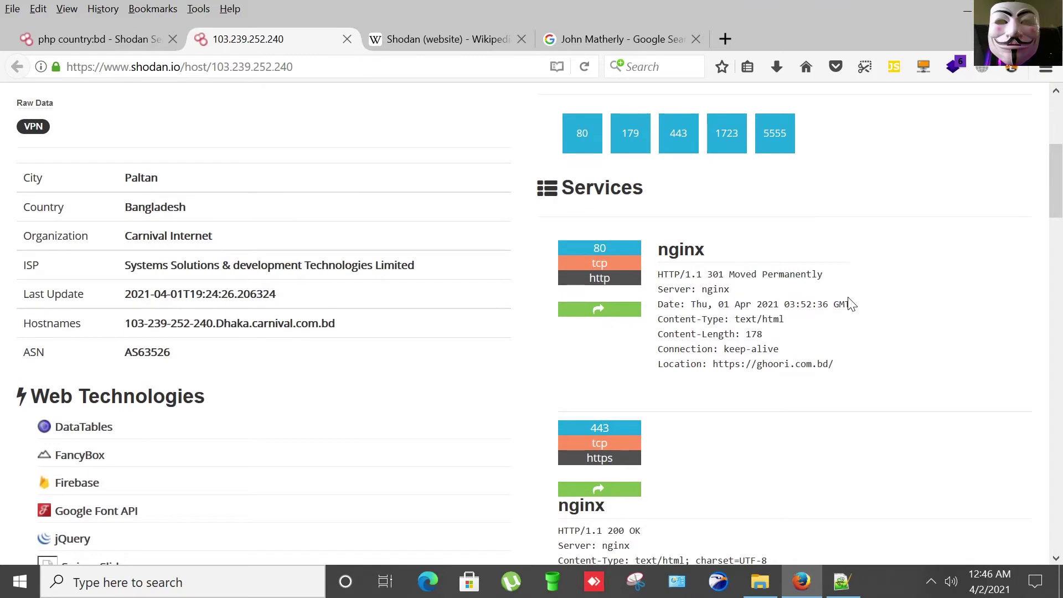
pyautogui.scroll(-1, 788, 343)
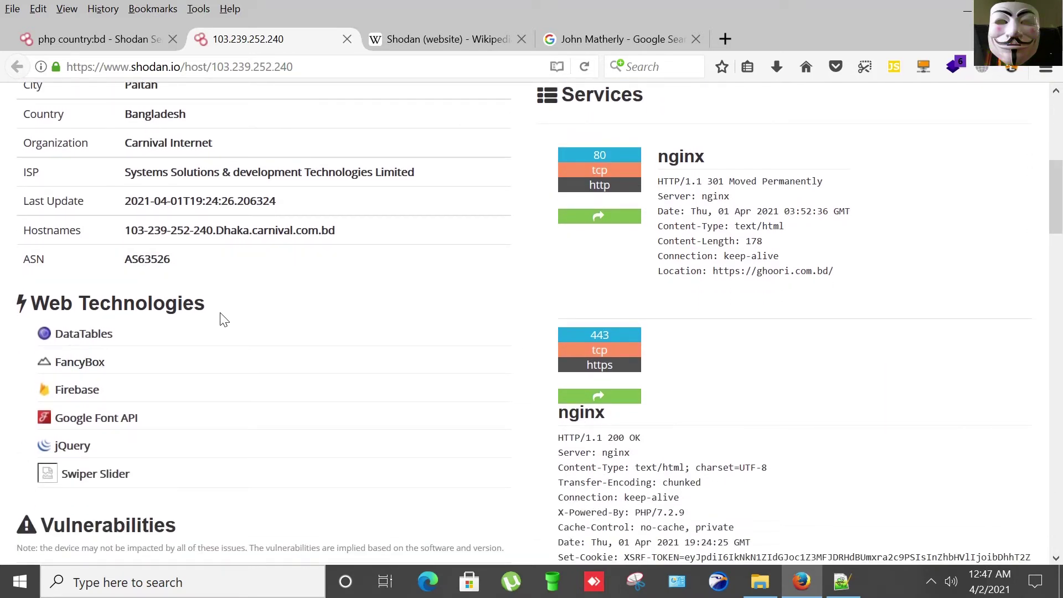
pyautogui.moveTo(24, 326); pyautogui.dragTo(214, 314)
pyautogui.scroll(-3, 318, 422)
pyautogui.scroll(5, 474, 356)
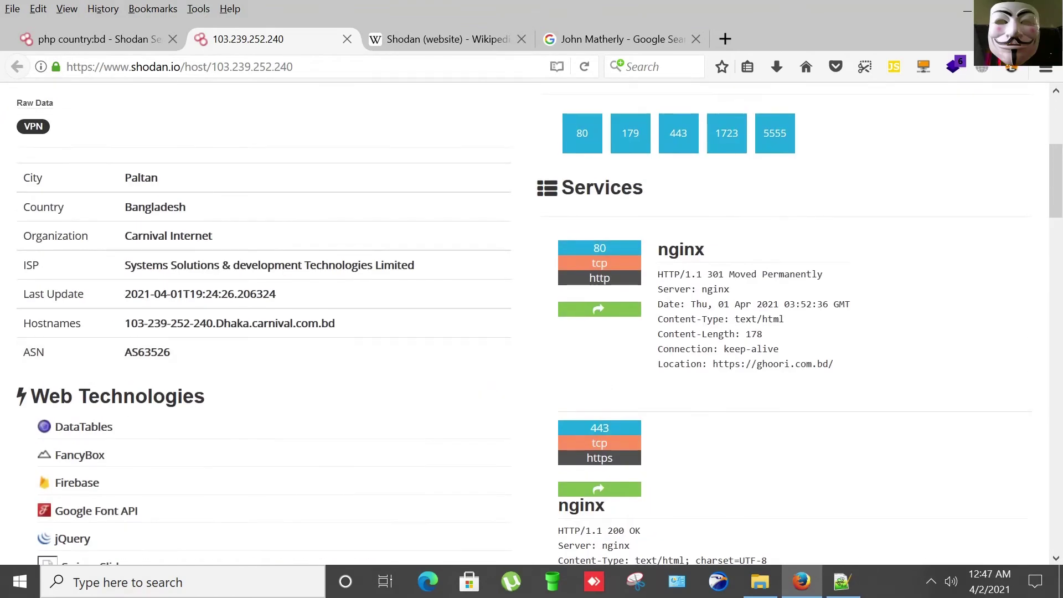
pyautogui.scroll(5, 754, 380)
pyautogui.scroll(-3, 754, 380)
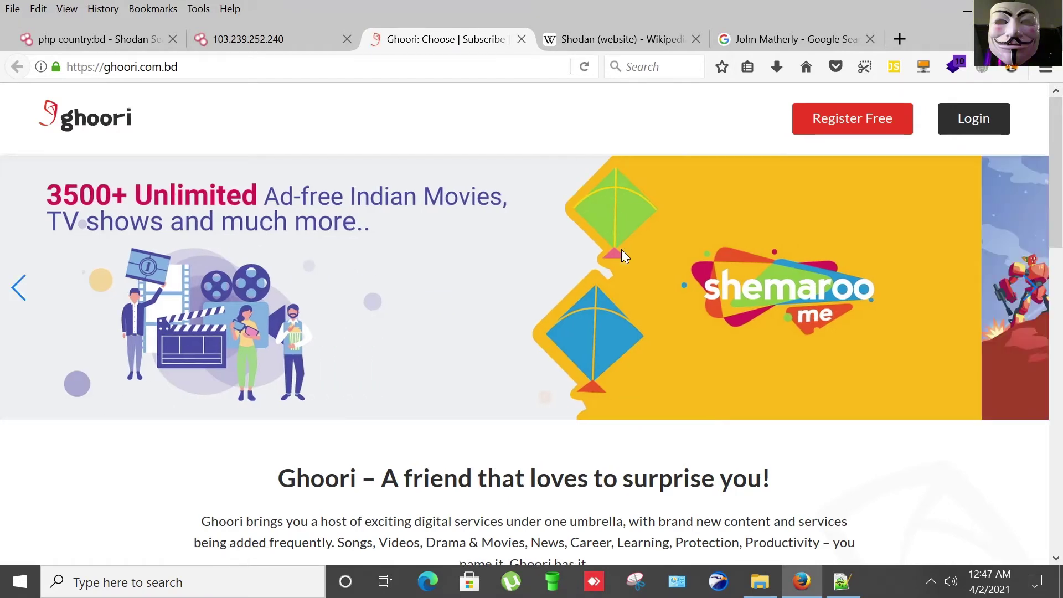
# Step: Browse the ghoori.com.bd homepage's service cards and top banner for songs, videos, movies, news and learning
pyautogui.scroll(-15, 622, 249)
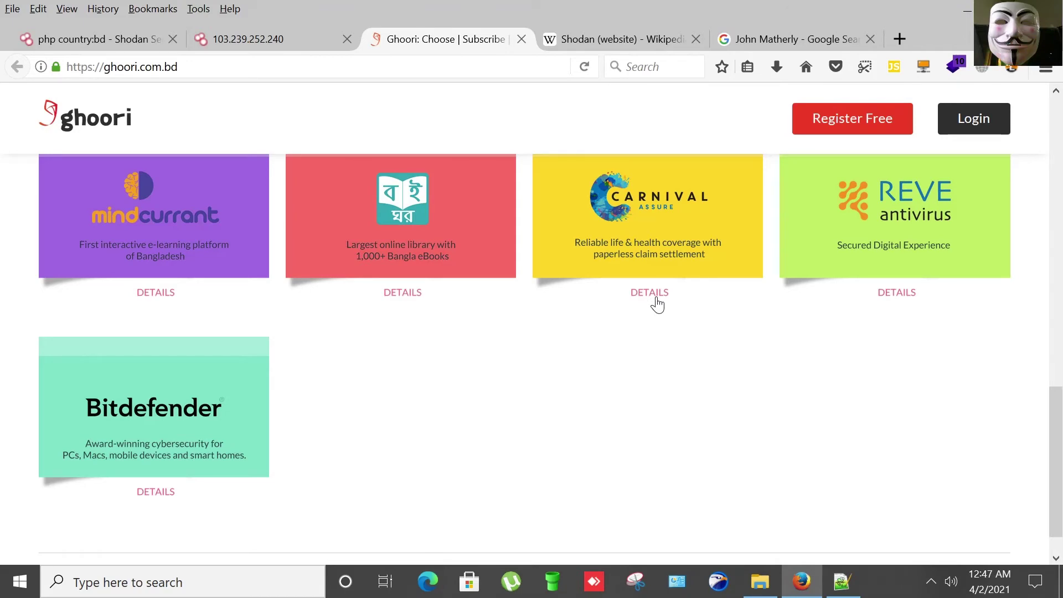
pyautogui.scroll(10, 658, 304)
pyautogui.scroll(5, 614, 310)
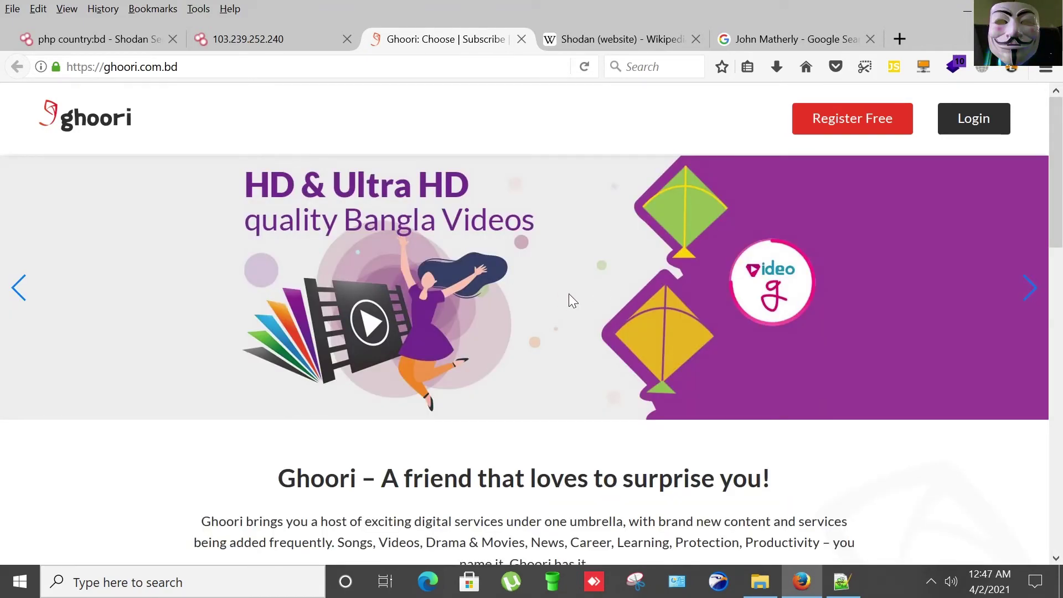
pyautogui.scroll(-7, 571, 296)
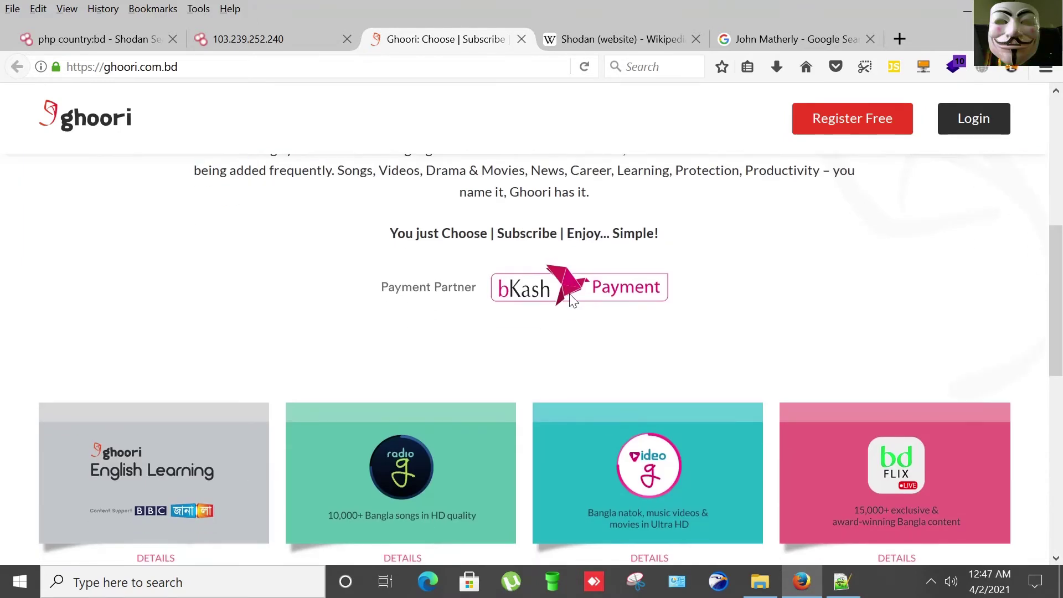
pyautogui.scroll(7, 572, 299)
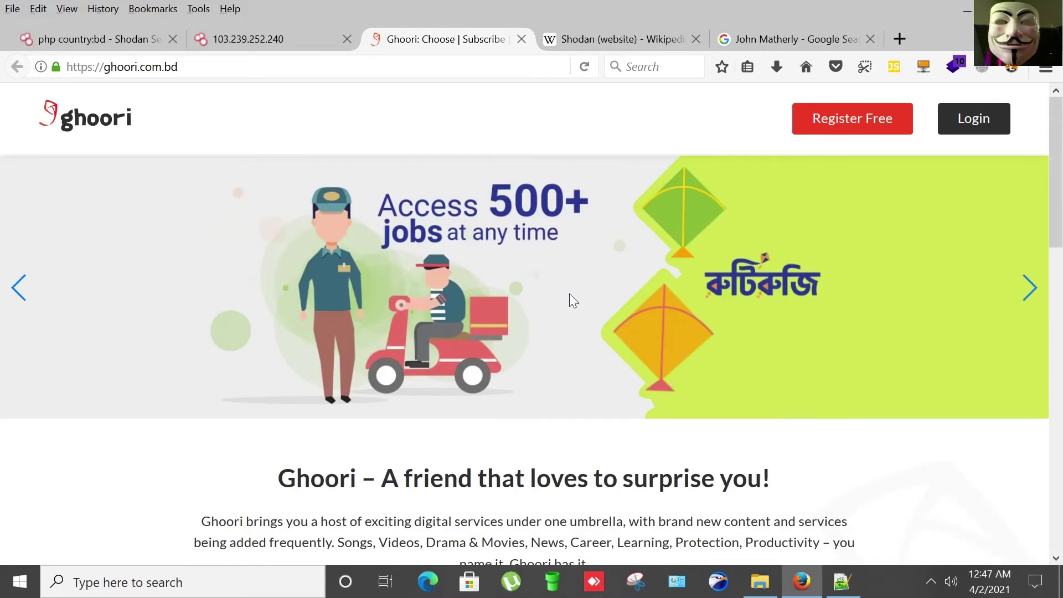
# Step: Close the Ghoori site and the 103.239.252.240 host tab, back to the php country:bd results
pyautogui.click(521, 40)
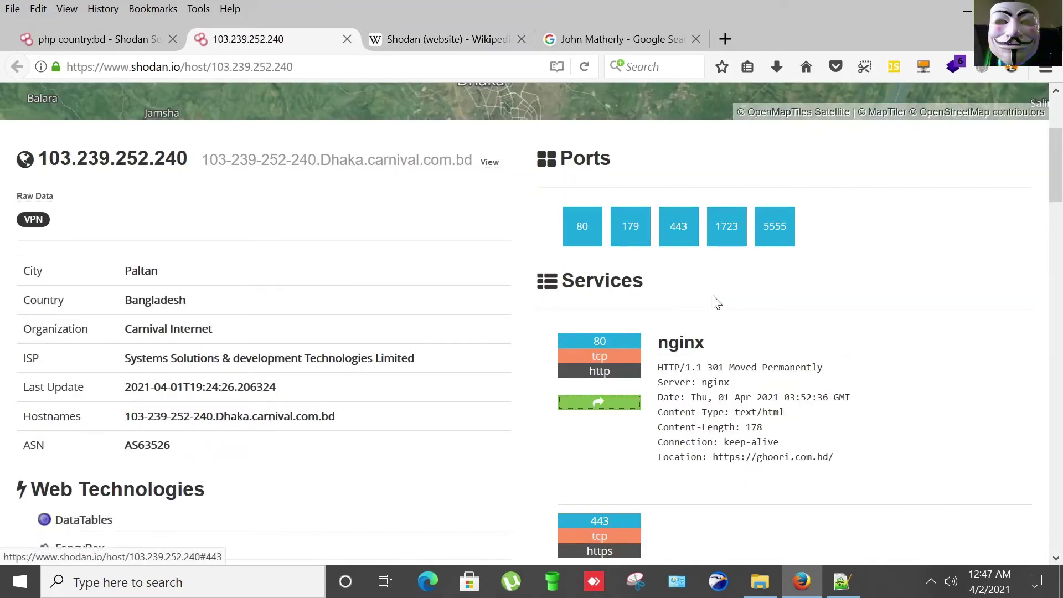
pyautogui.scroll(-5, 716, 270)
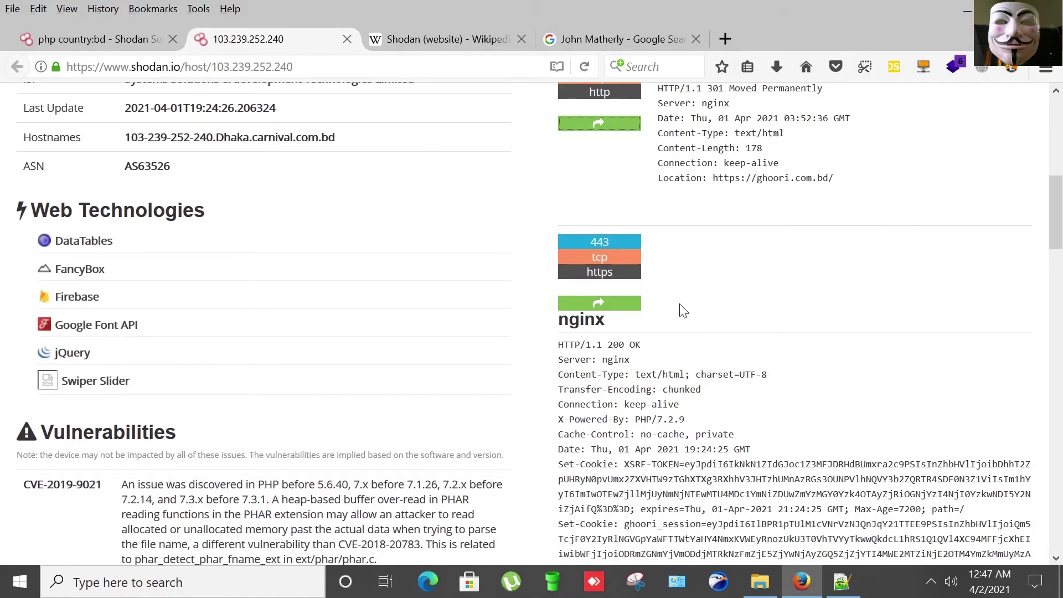
pyautogui.scroll(9, 354, 299)
pyautogui.click(349, 38)
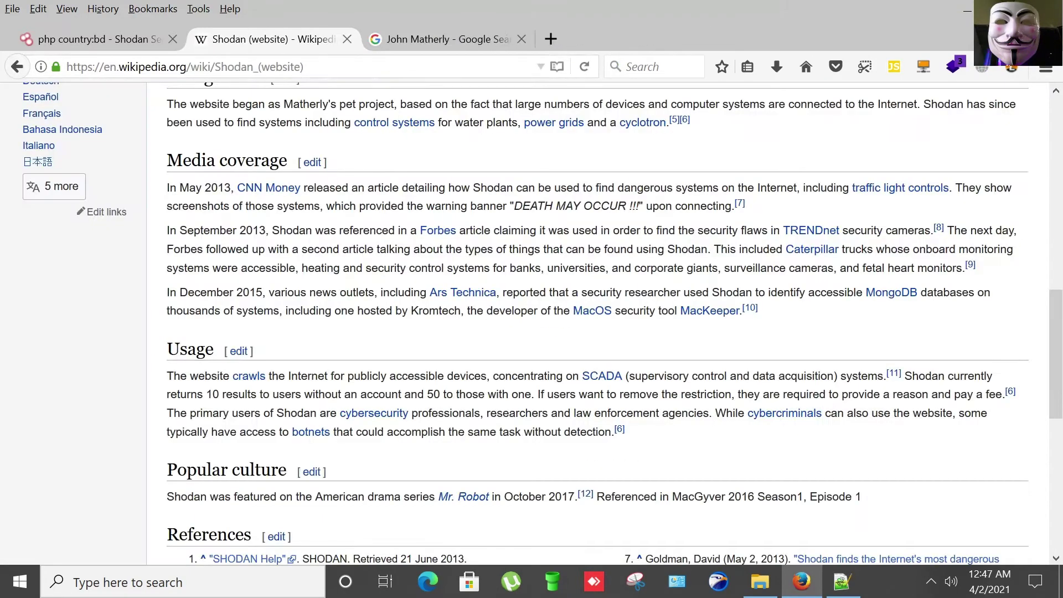
pyautogui.click(140, 48)
# Step: Scroll to the end of the results, then bring up the 'How to use Shodan Part-1.txt' notes in Notepad++
pyautogui.scroll(-7, 638, 327)
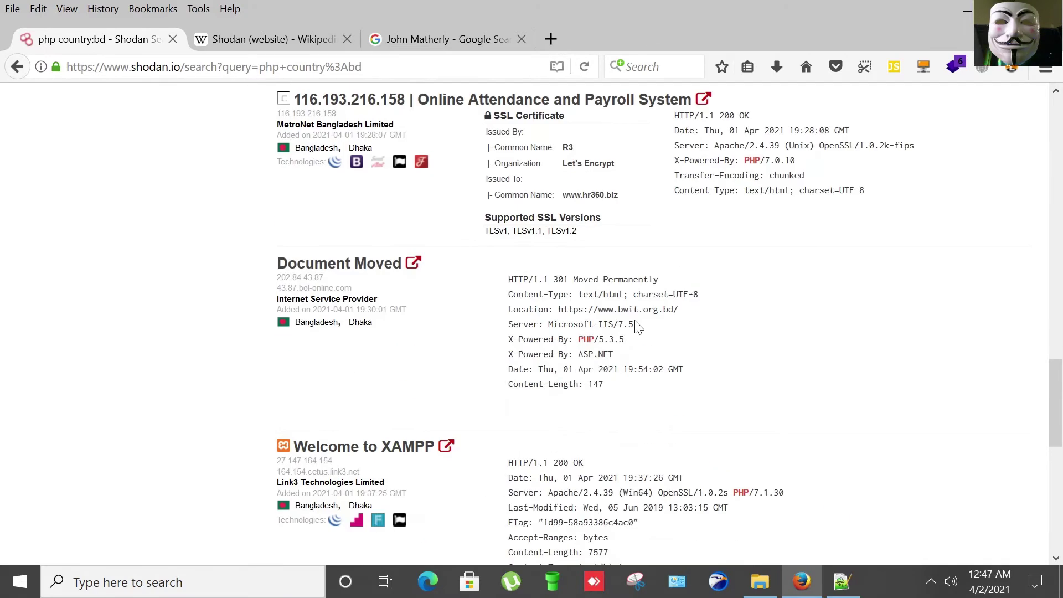
pyautogui.scroll(-9, 638, 327)
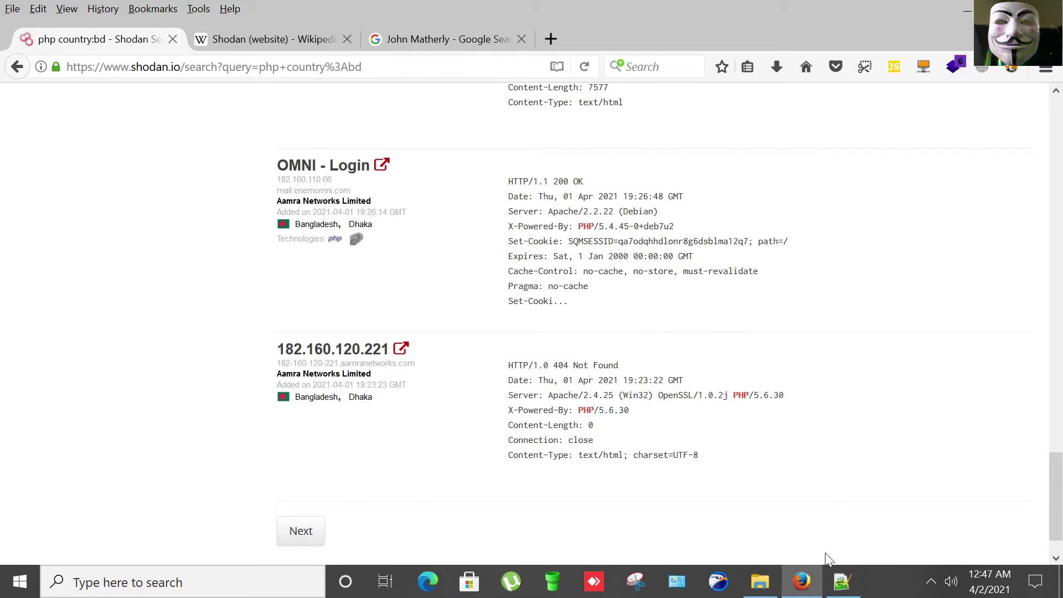
pyautogui.click(841, 583)
pyautogui.scroll(-1, 531, 307)
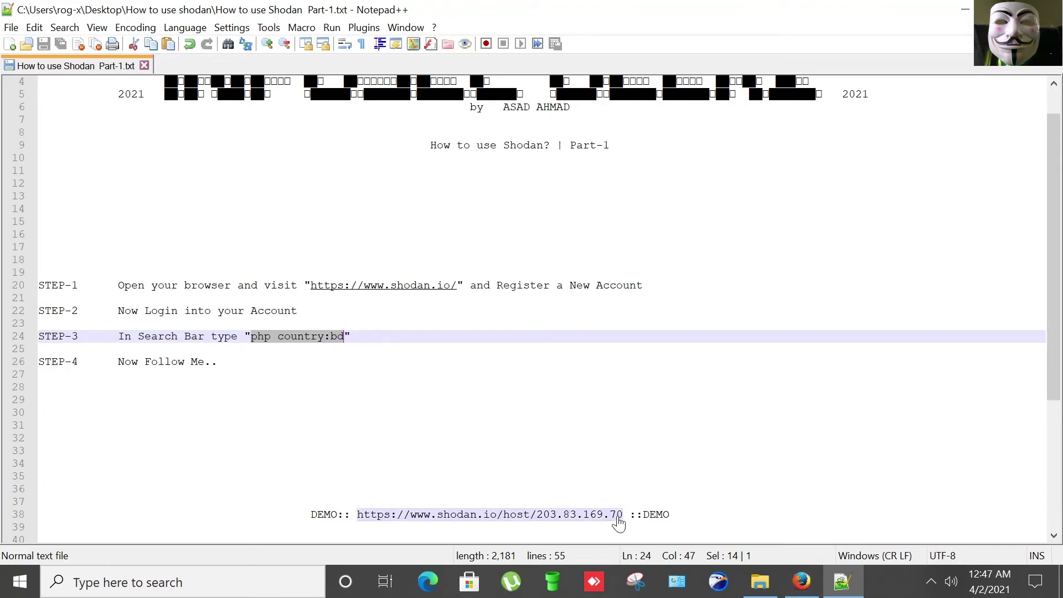
# Step: Look back over the Shodan php country:bd results in Firefox
pyautogui.moveTo(813, 584)
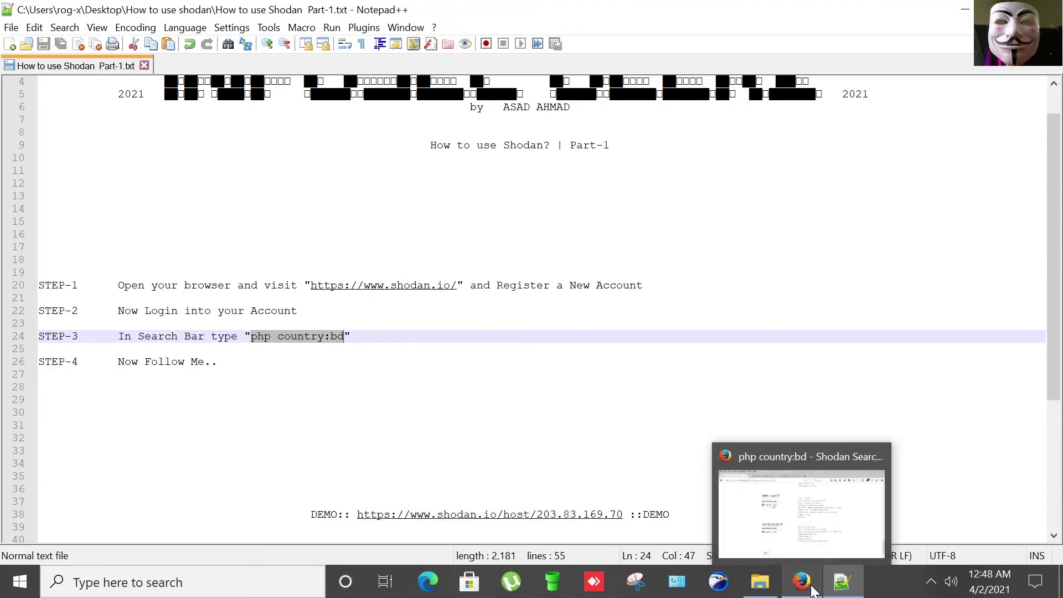
pyautogui.click(812, 586)
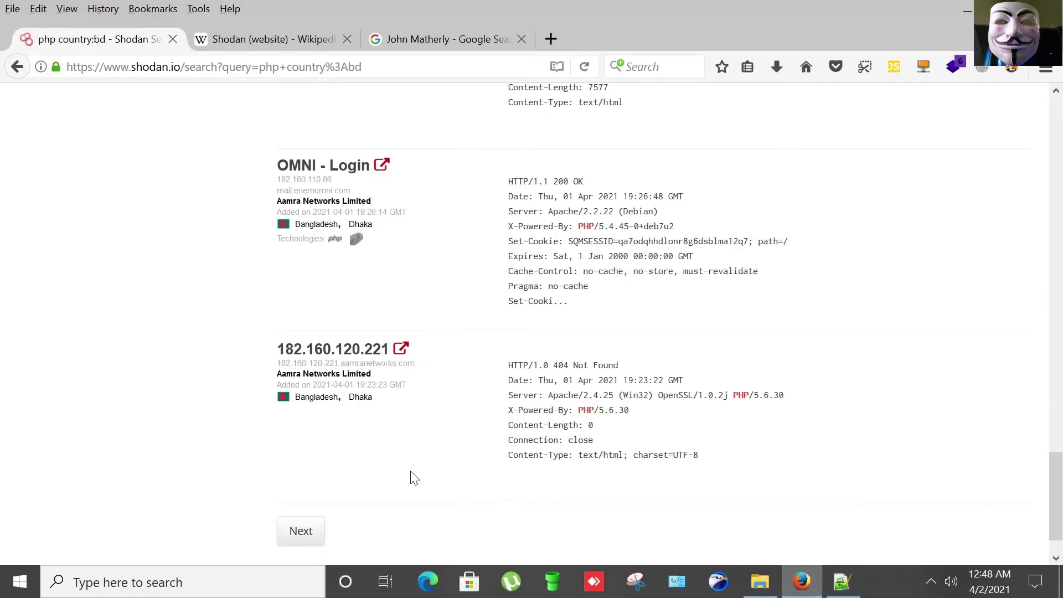
pyautogui.scroll(10, 464, 332)
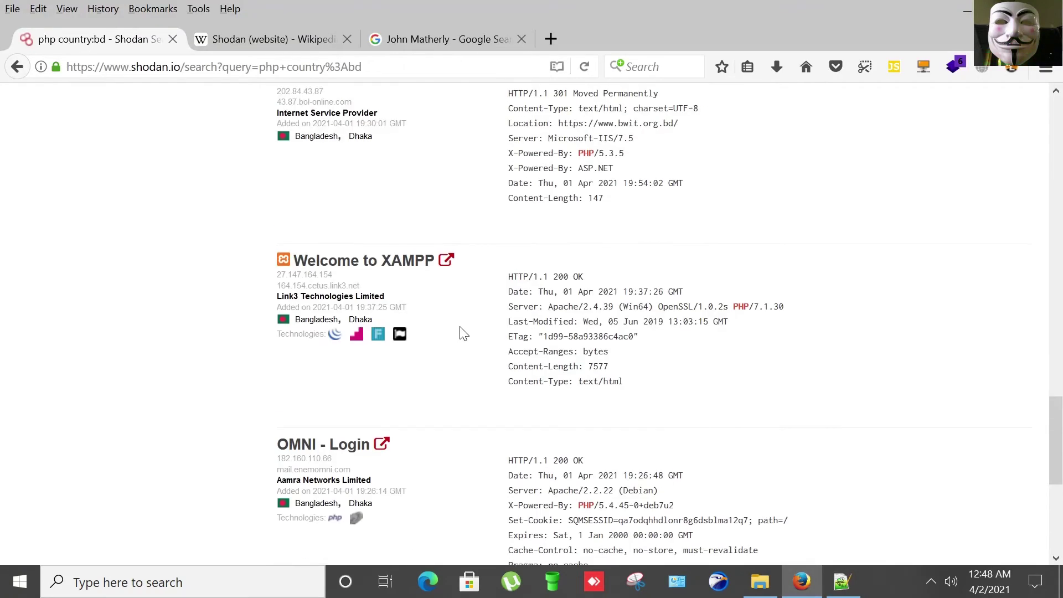
pyautogui.scroll(12, 464, 334)
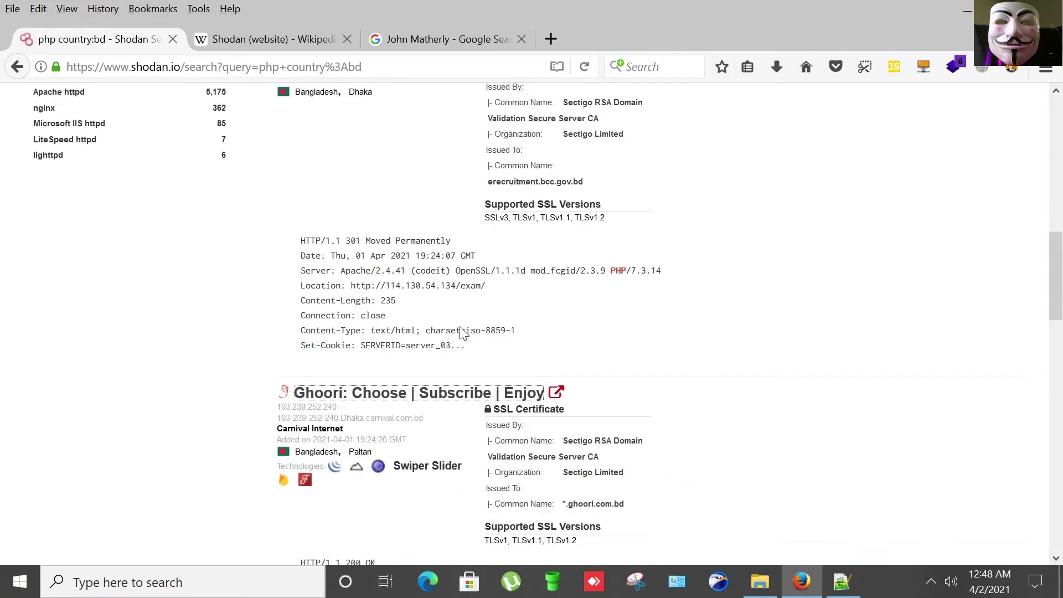
# Step: Copy the DEMO host IP 203.83.169.70 from line 38 of the Notepad++ notes
pyautogui.click(842, 581)
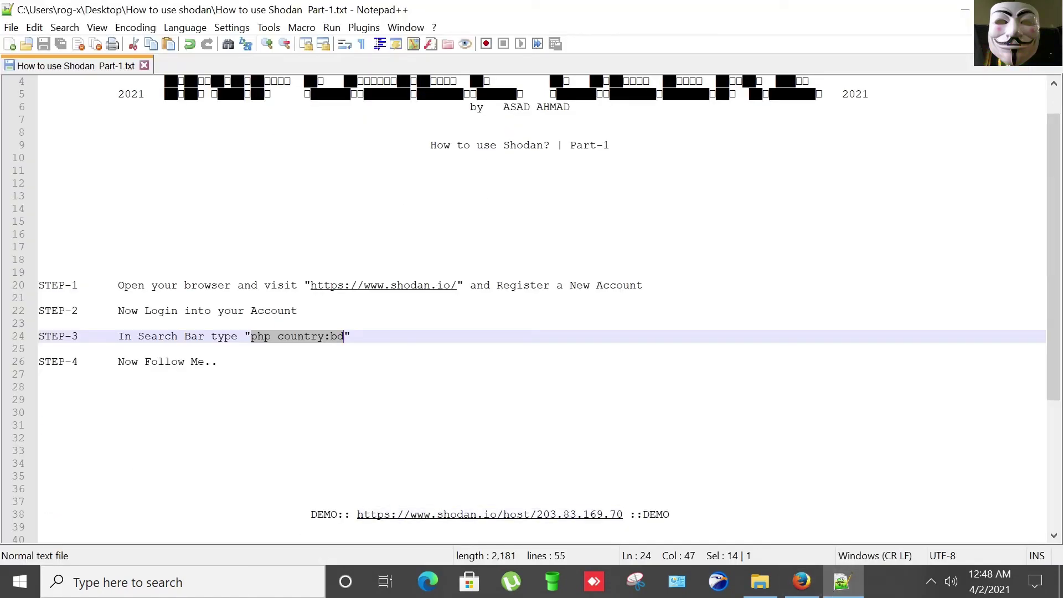
pyautogui.moveTo(623, 515); pyautogui.dragTo(365, 516)
pyautogui.moveTo(623, 514); pyautogui.dragTo(537, 514)
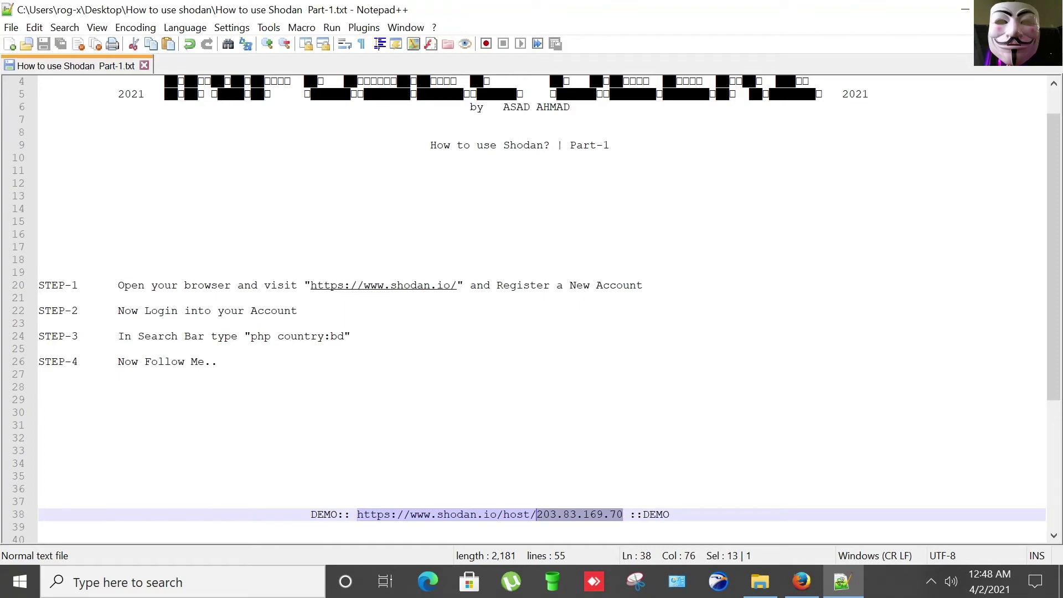
pyautogui.rightClick(544, 514)
pyautogui.click(581, 223)
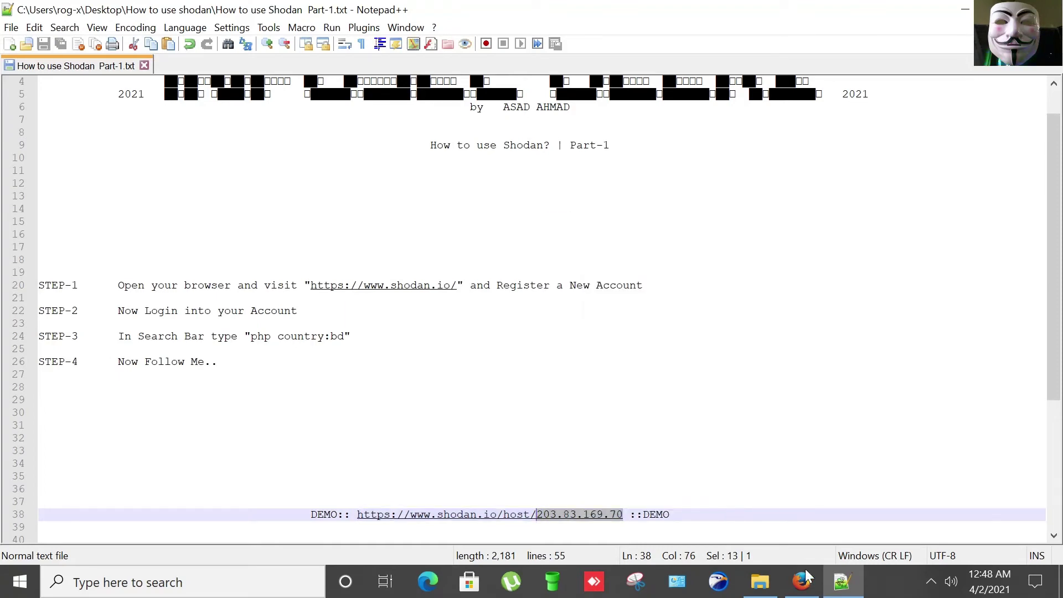
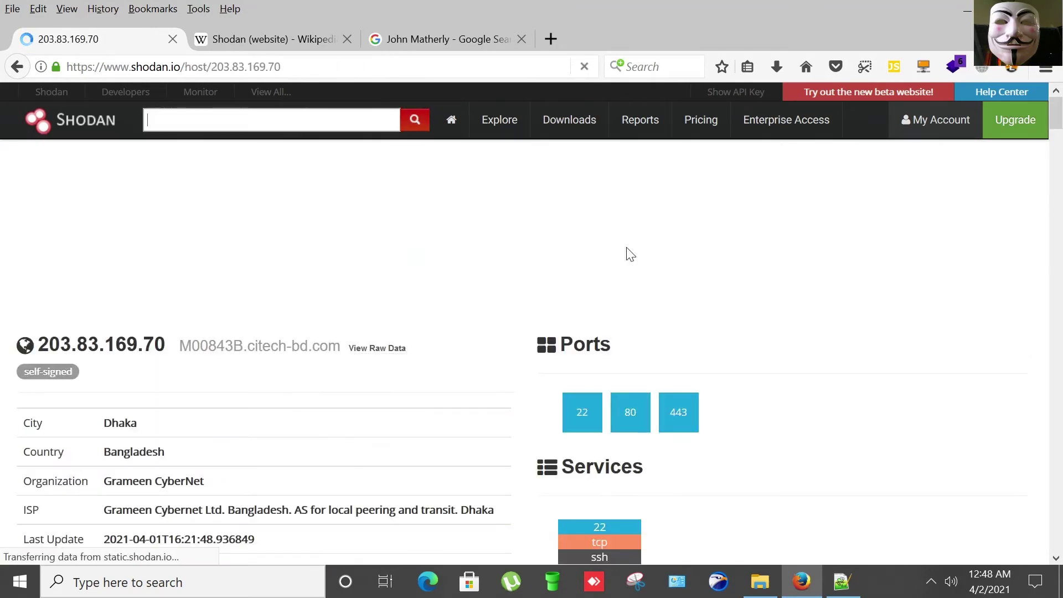
# Step: Scroll through the Shodan host banners and highlight the OpenSSH_7.4 version in the SSH banner
pyautogui.scroll(-3, 614, 260)
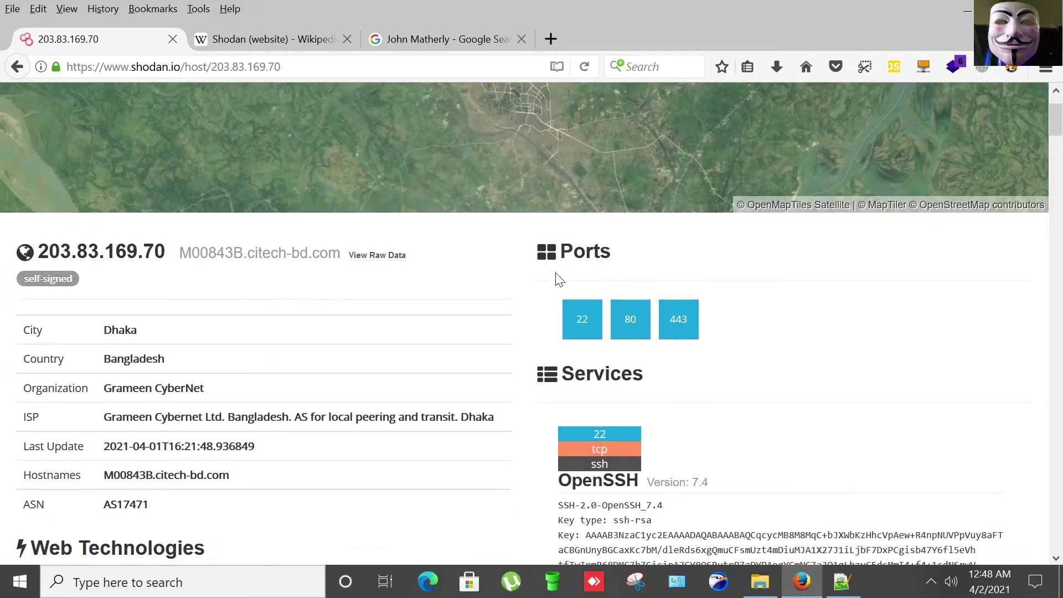
pyautogui.scroll(3, 683, 287)
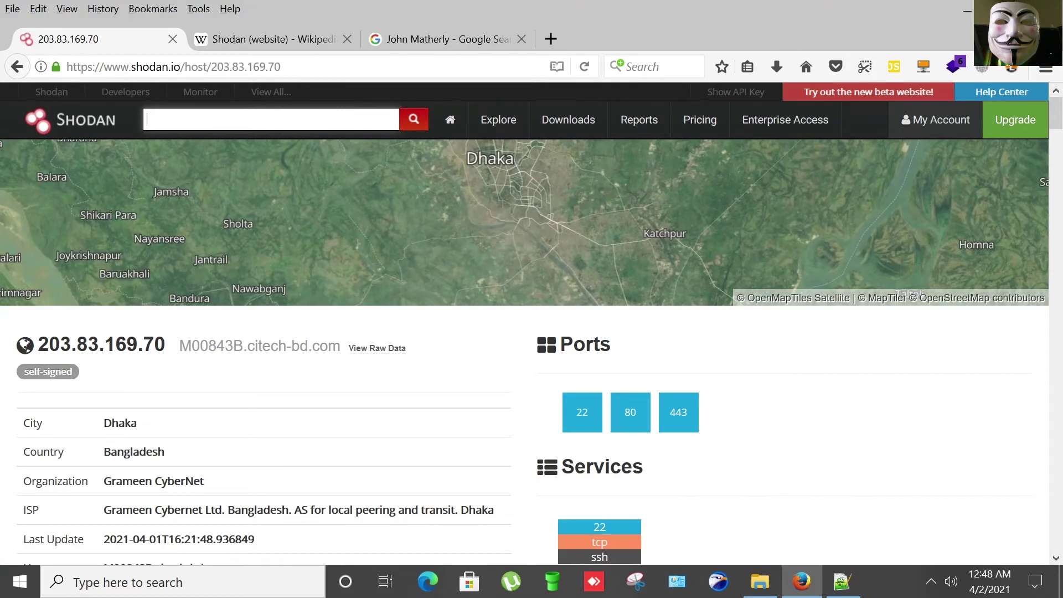
pyautogui.scroll(-3, 364, 386)
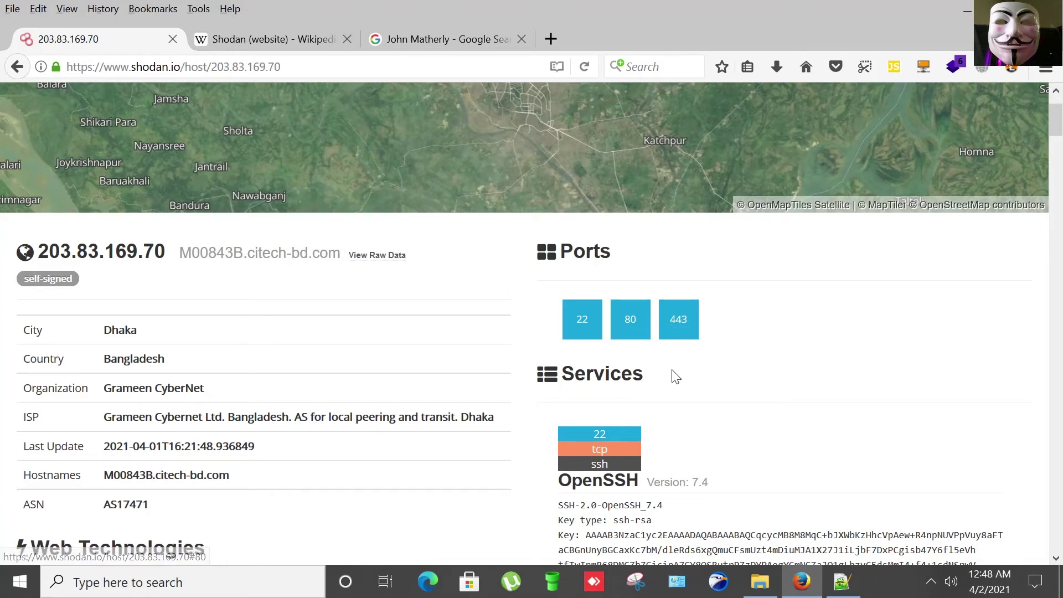
pyautogui.scroll(-3, 672, 373)
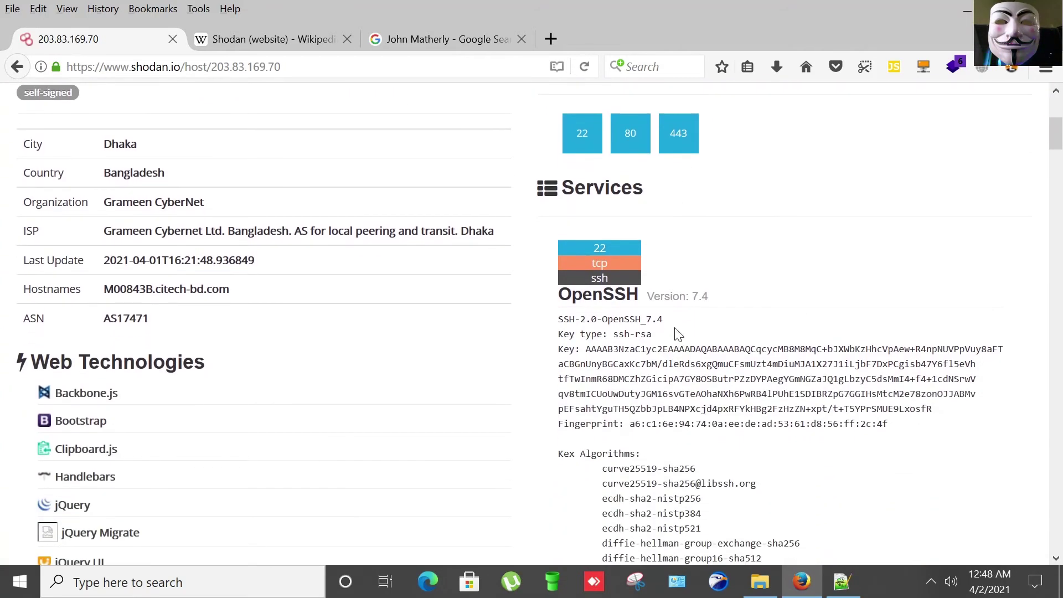
pyautogui.moveTo(664, 320)
pyautogui.mouseDown()
pyautogui.moveTo(564, 319)
pyautogui.moveTo(671, 329)
pyautogui.mouseUp()
# Step: Scroll further down the report and highlight the 403 status code in the https banner
pyautogui.scroll(-3, 767, 349)
pyautogui.scroll(-10, 721, 318)
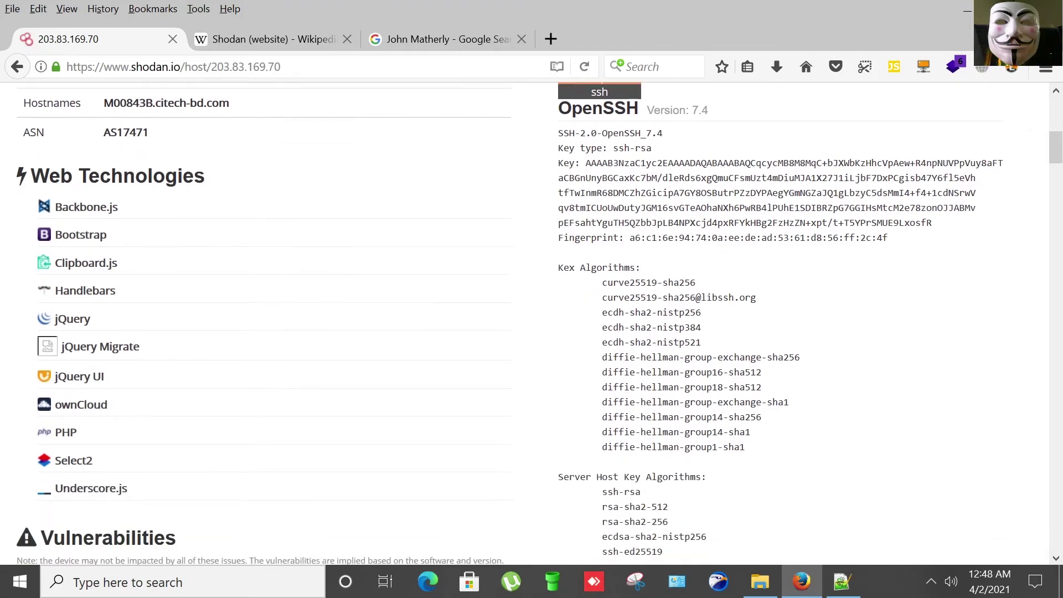
pyautogui.scroll(7, 811, 301)
pyautogui.scroll(-16, 829, 333)
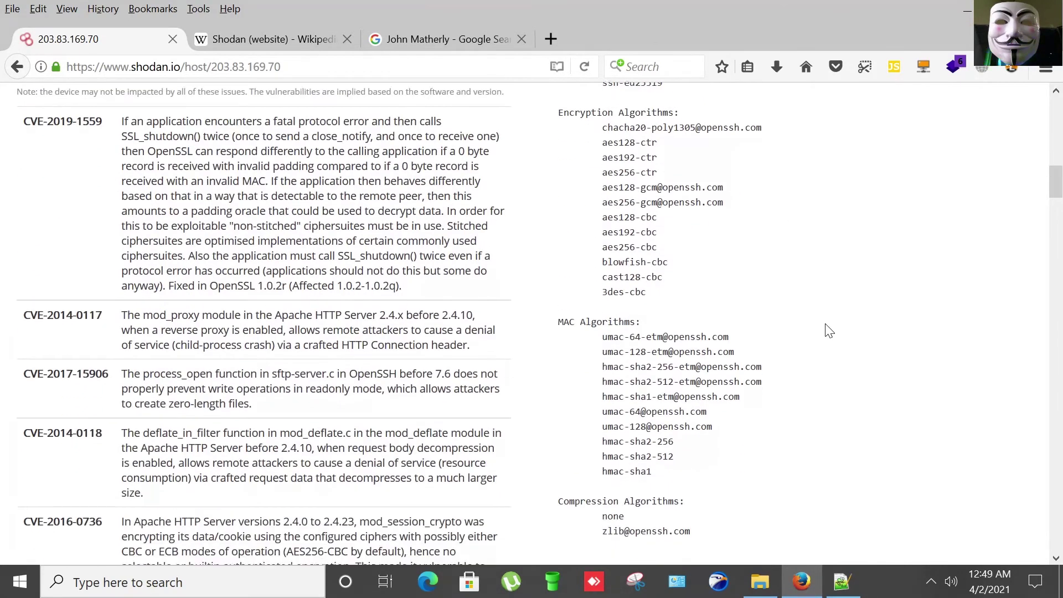
pyautogui.scroll(-14, 828, 330)
pyautogui.scroll(-12, 681, 332)
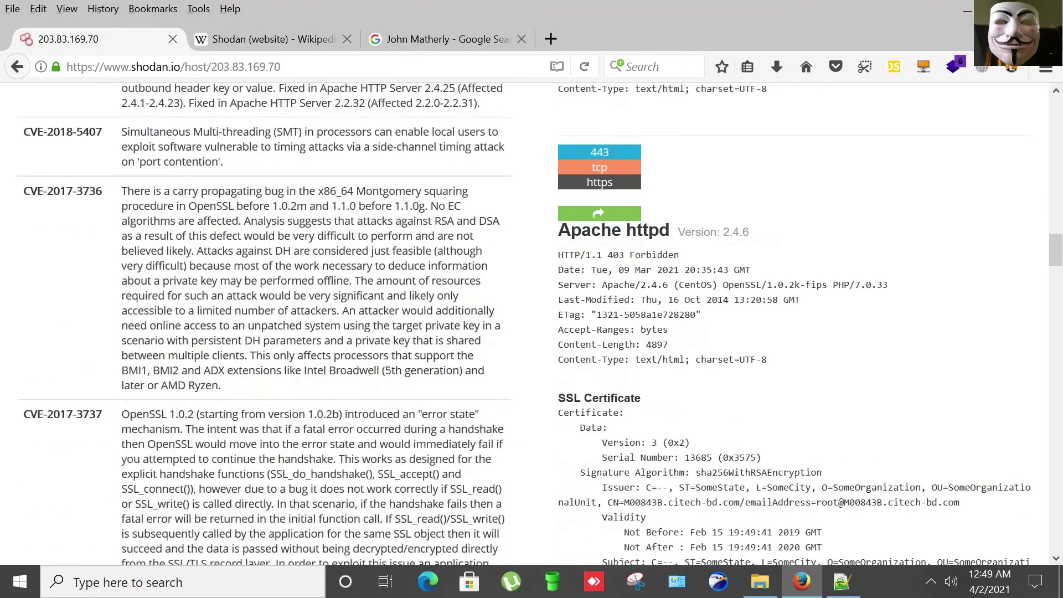
pyautogui.scroll(3, 652, 271)
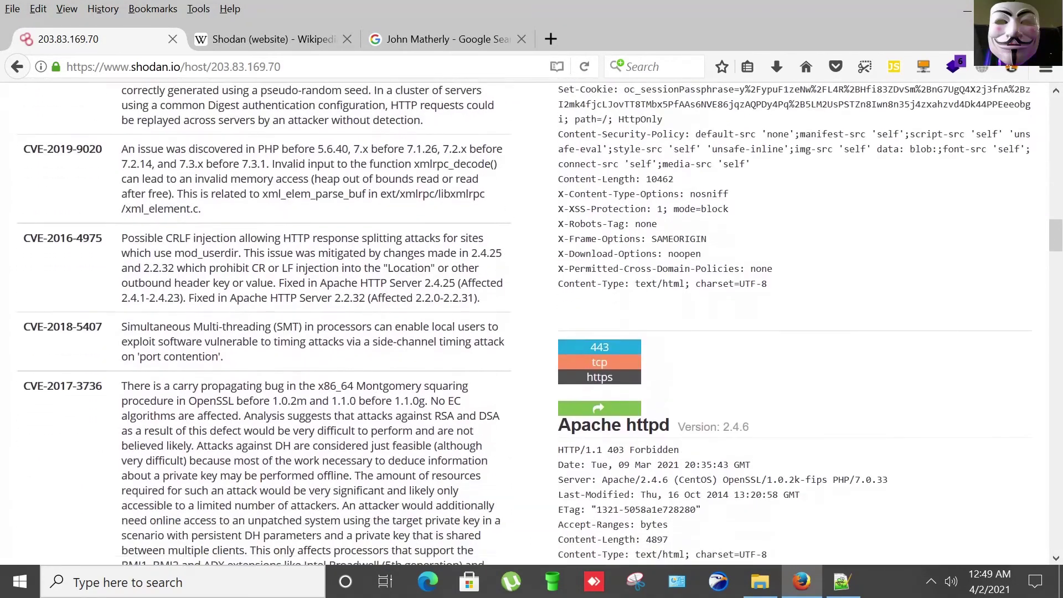
pyautogui.scroll(-3, 653, 293)
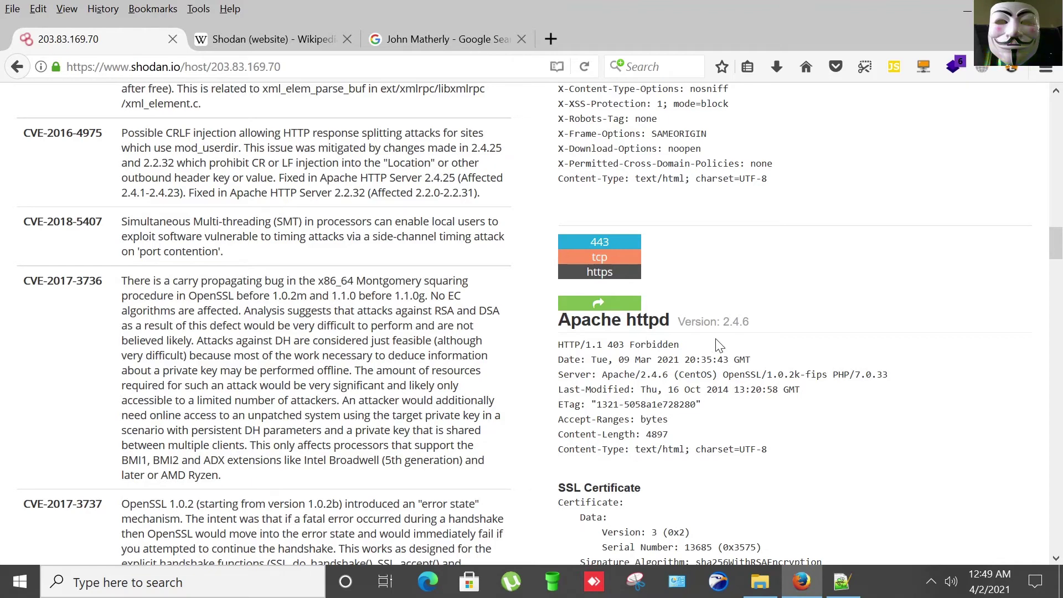
pyautogui.doubleClick(615, 344)
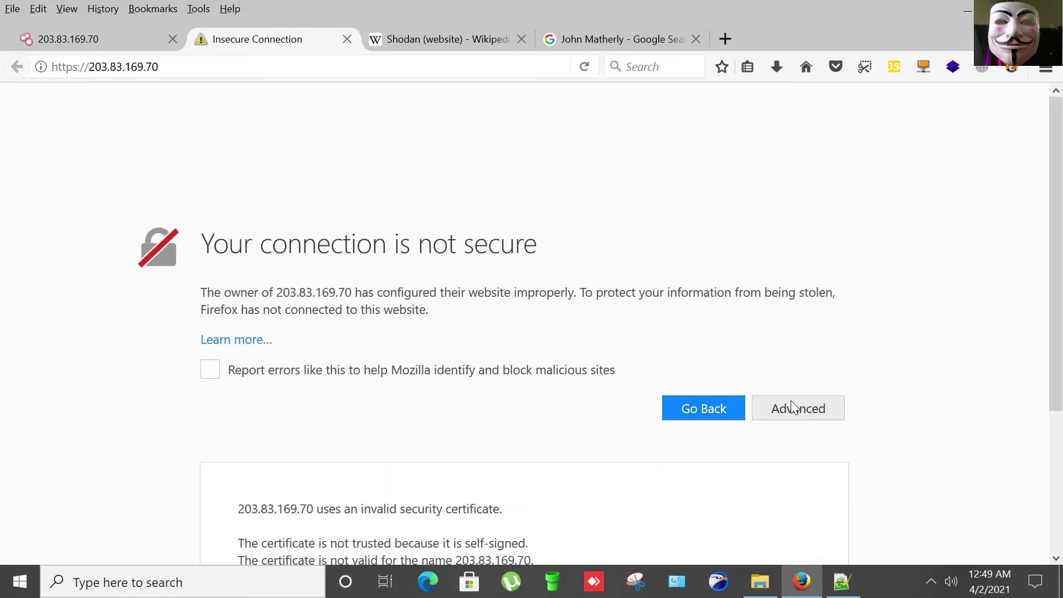
# Step: Add a non-permanent security exception for the self-signed certificate so the Apache test page loads
pyautogui.scroll(-3, 692, 426)
pyautogui.click(806, 503)
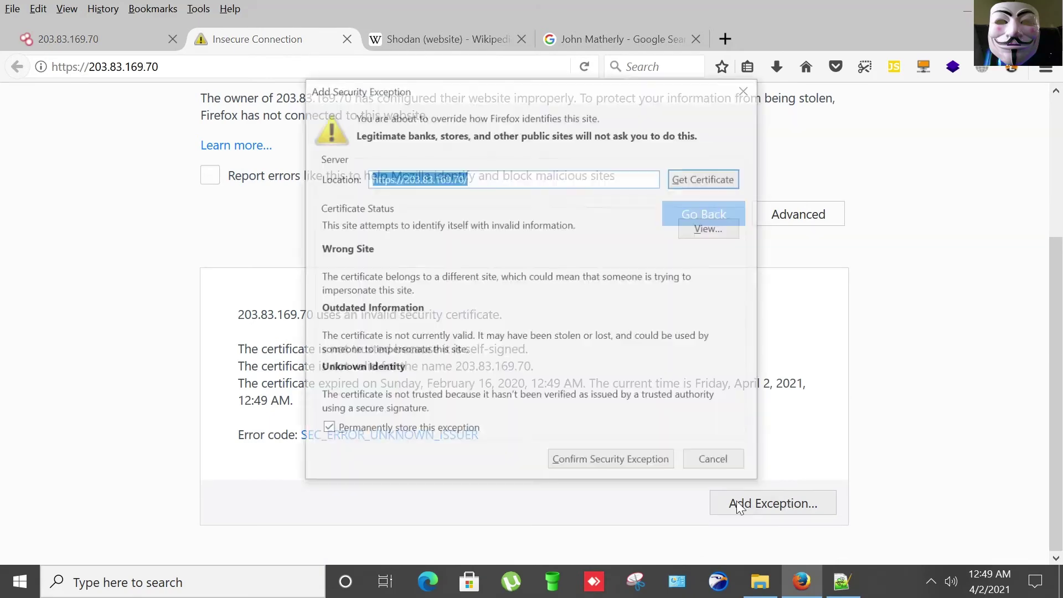
pyautogui.click(407, 430)
pyautogui.click(619, 462)
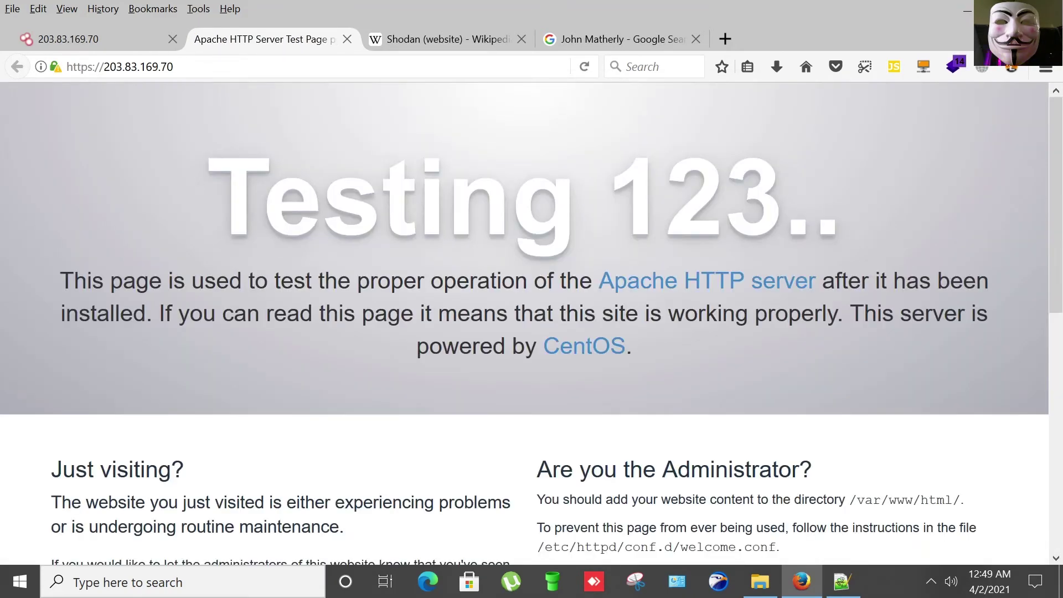
pyautogui.scroll(-8, 453, 235)
pyautogui.scroll(8, 453, 235)
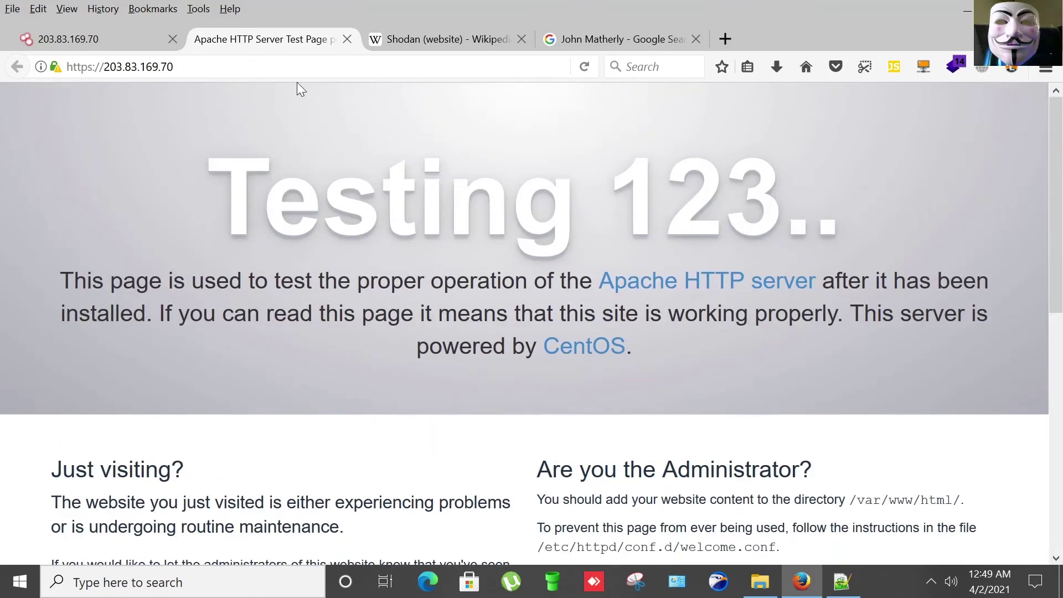
# Step: Close the Apache test page tab and clear the highlighted 200 status code in Shodan
pyautogui.click(351, 41)
pyautogui.scroll(6, 760, 372)
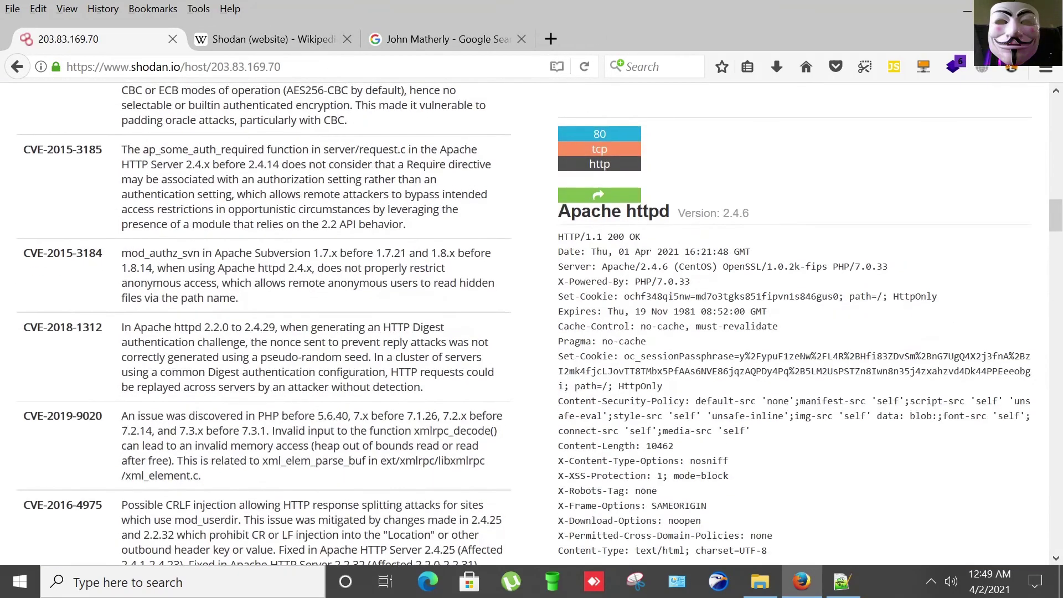
pyautogui.scroll(2, 673, 341)
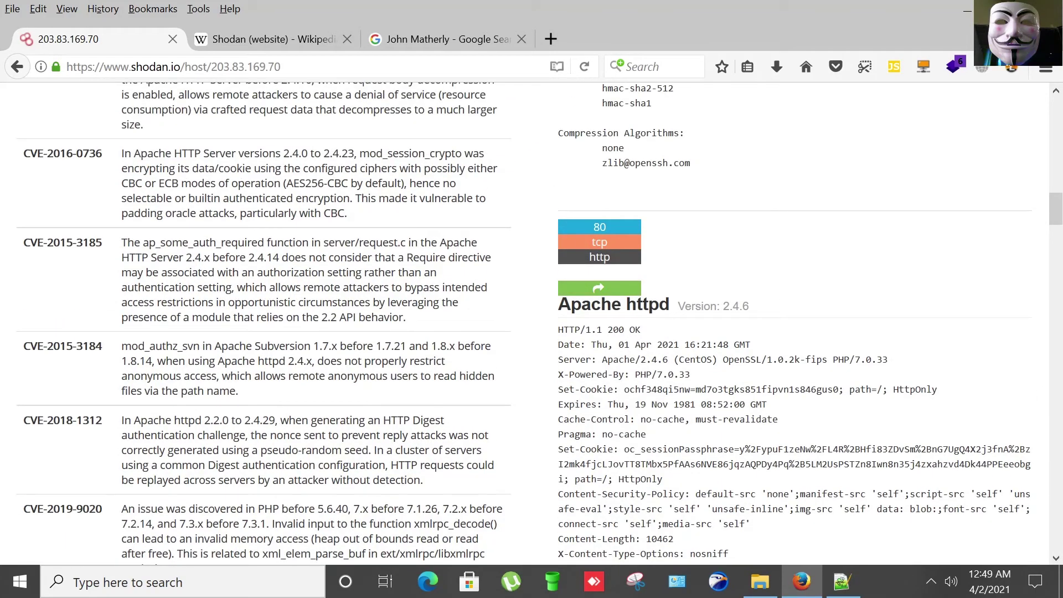
pyautogui.click(649, 327)
# Step: Highlight the Apache/2.4.6 (CentOS) Server line and the PHP version on the X-Powered-By line
pyautogui.moveTo(604, 359); pyautogui.dragTo(701, 360)
pyautogui.click(671, 360)
pyautogui.click(713, 360)
pyautogui.moveTo(645, 375); pyautogui.dragTo(657, 375)
pyautogui.click(699, 380)
pyautogui.scroll(8, 700, 409)
pyautogui.scroll(13, 698, 410)
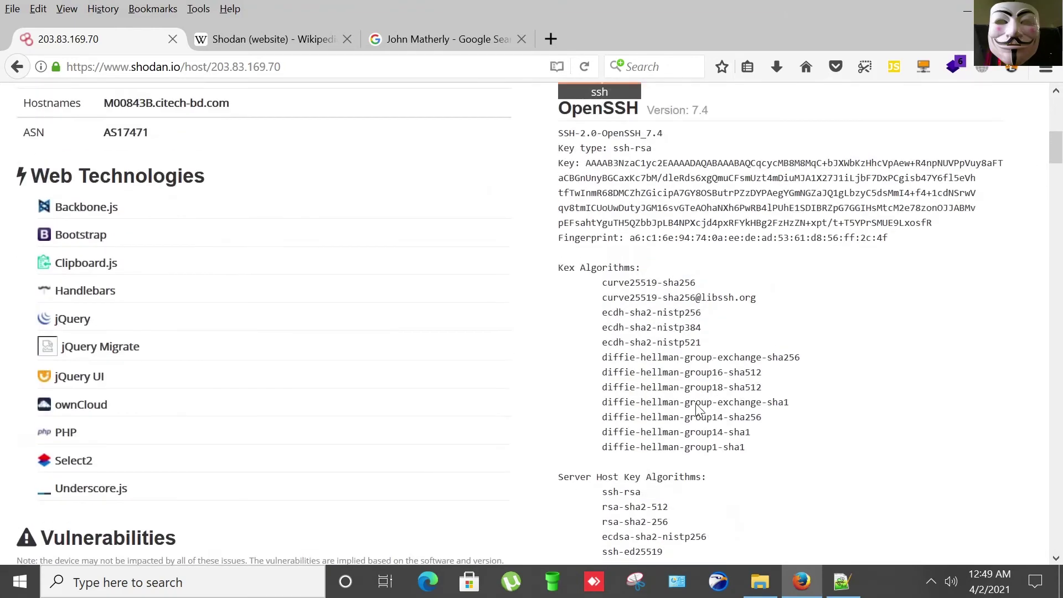
pyautogui.scroll(-11, 699, 412)
pyautogui.scroll(-9, 699, 413)
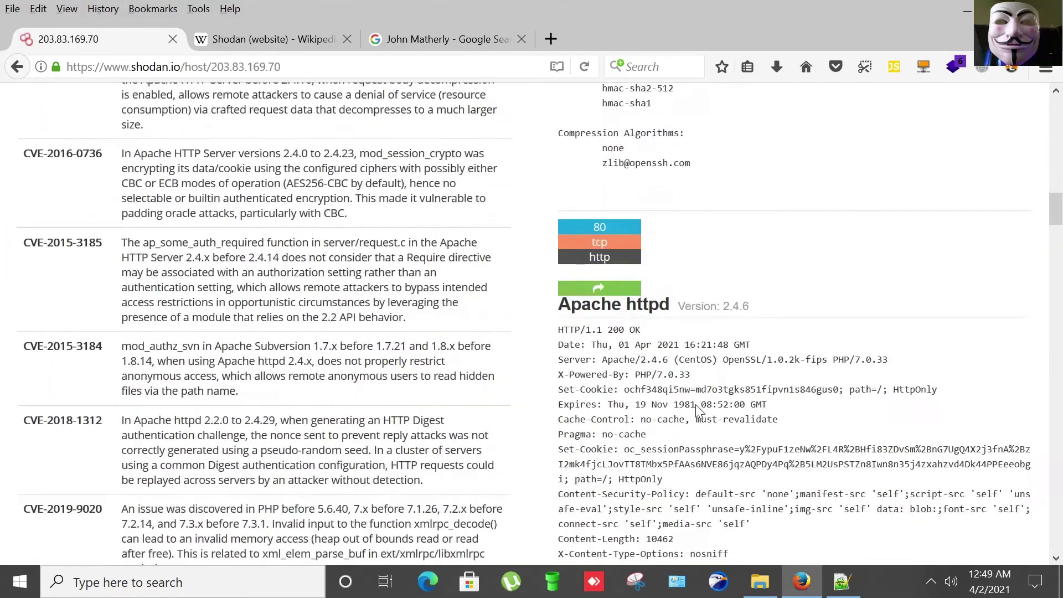
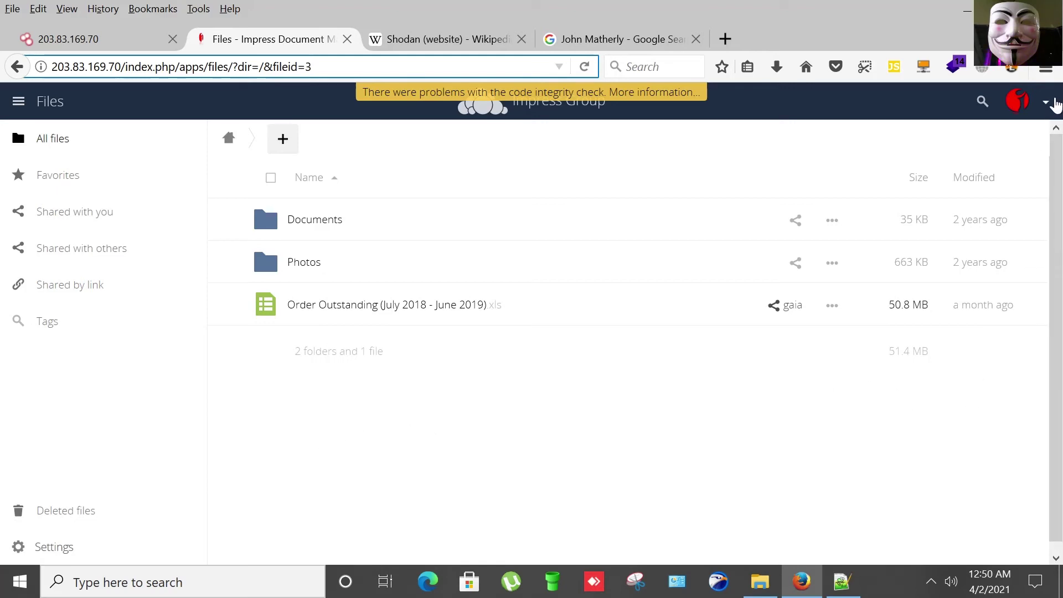
# Step: Open the top-right account menu to show Settings, Users, Help and Log out
pyautogui.click(1053, 104)
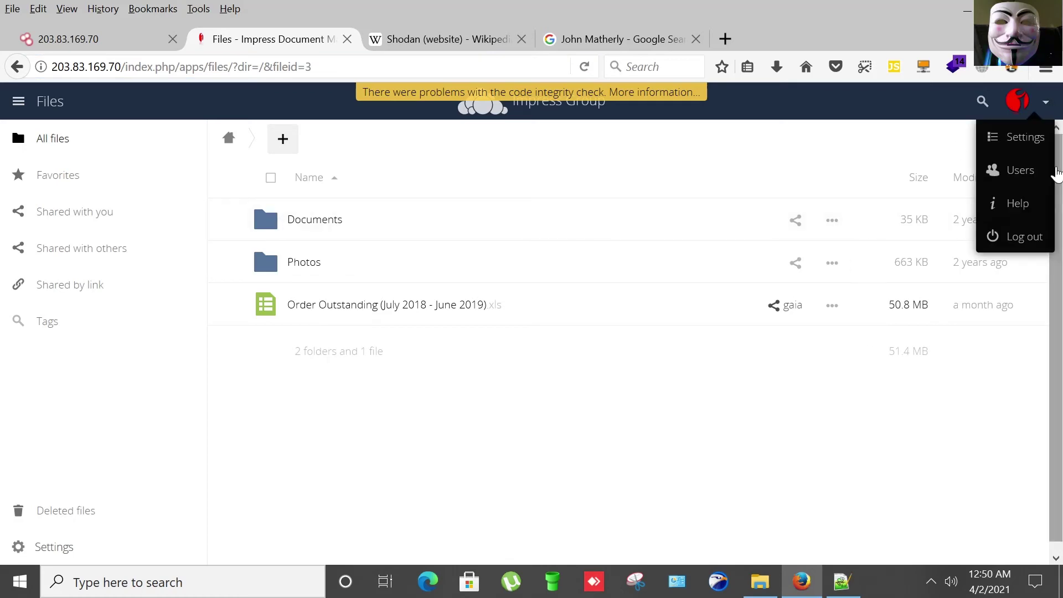
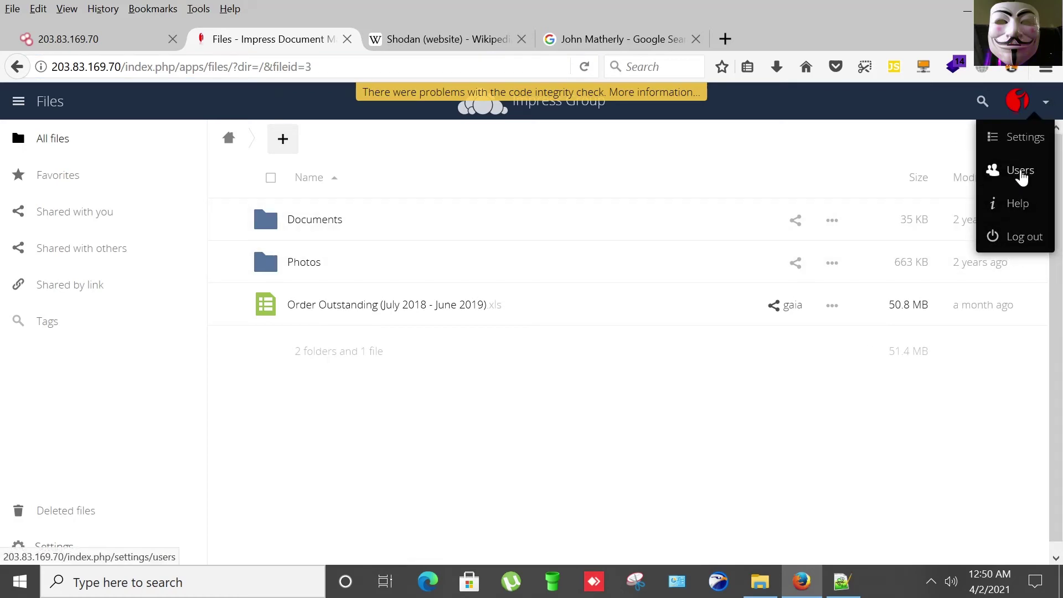
# Step: Open the Users admin page and scroll through its 18 accounts with groups and quotas
pyautogui.click(1020, 173)
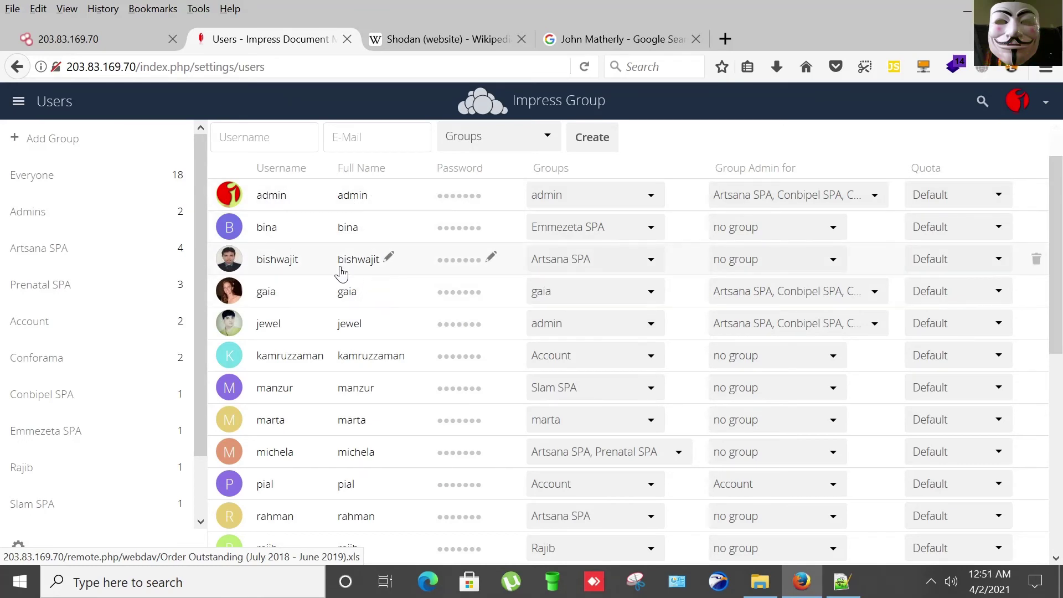
pyautogui.scroll(-1, 445, 317)
pyautogui.scroll(-3, 437, 316)
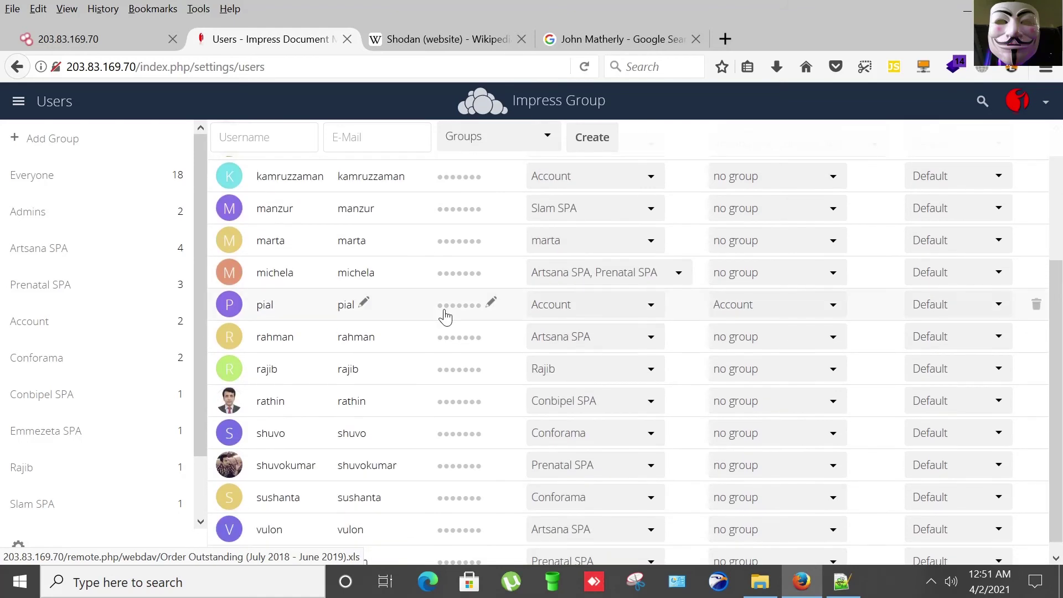
pyautogui.scroll(4, 416, 316)
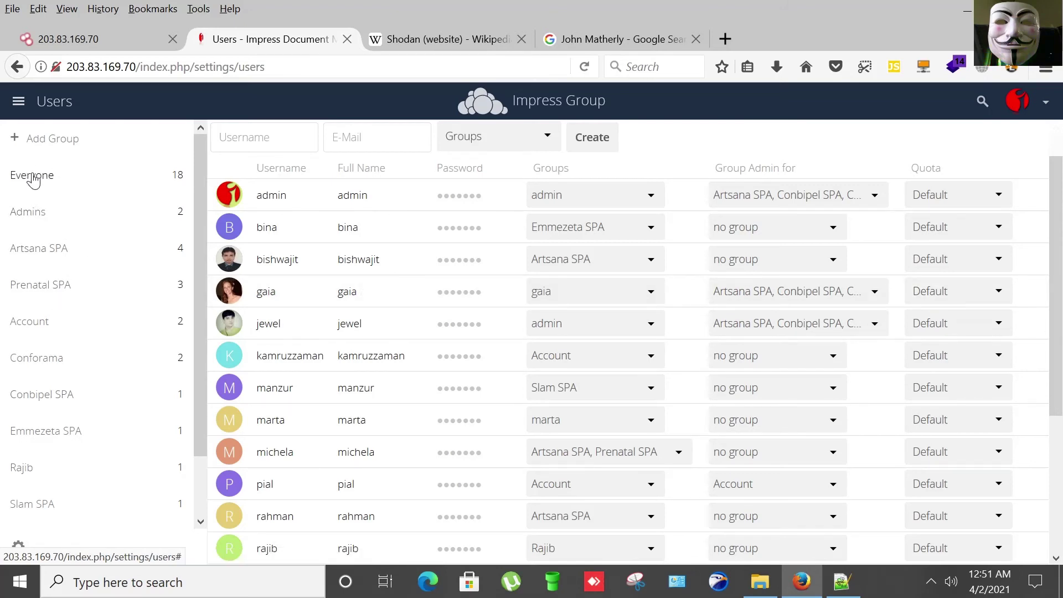
# Step: Filter the user list to the Admins group, then to the Account group's two members
pyautogui.click(48, 215)
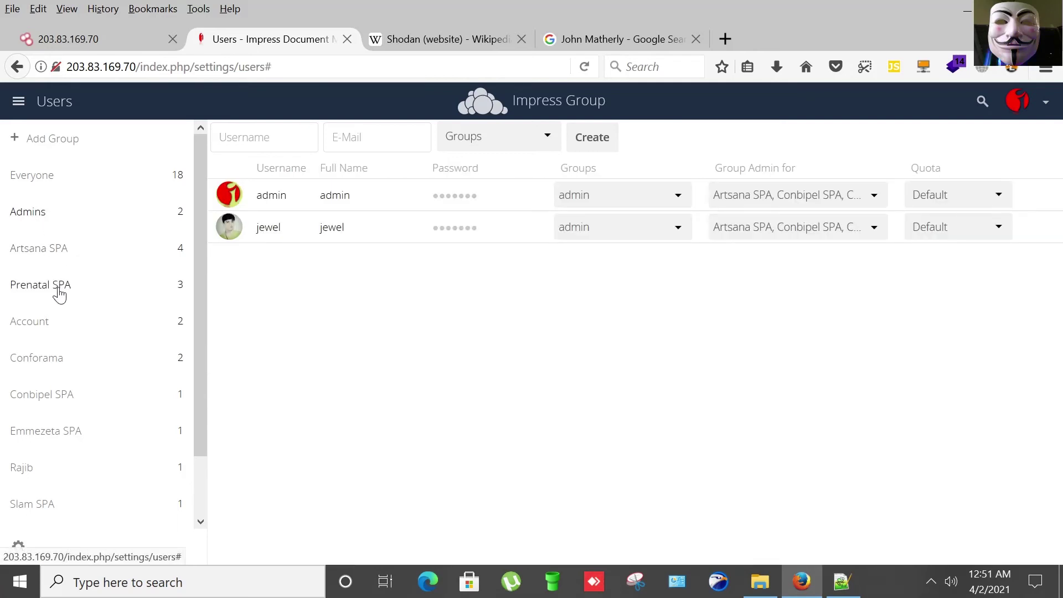
pyautogui.click(52, 326)
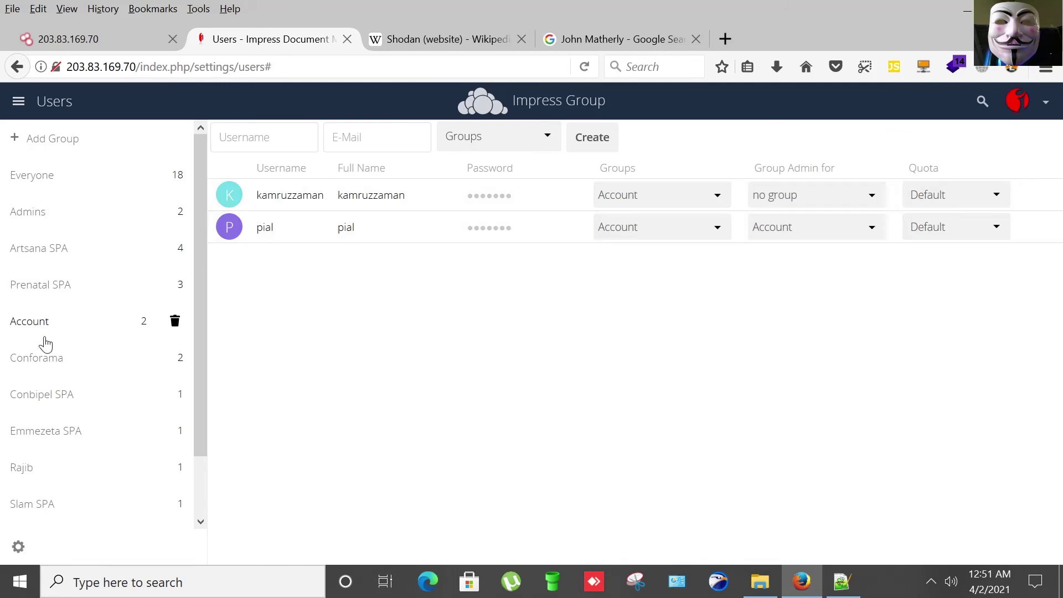
pyautogui.scroll(-2, 121, 397)
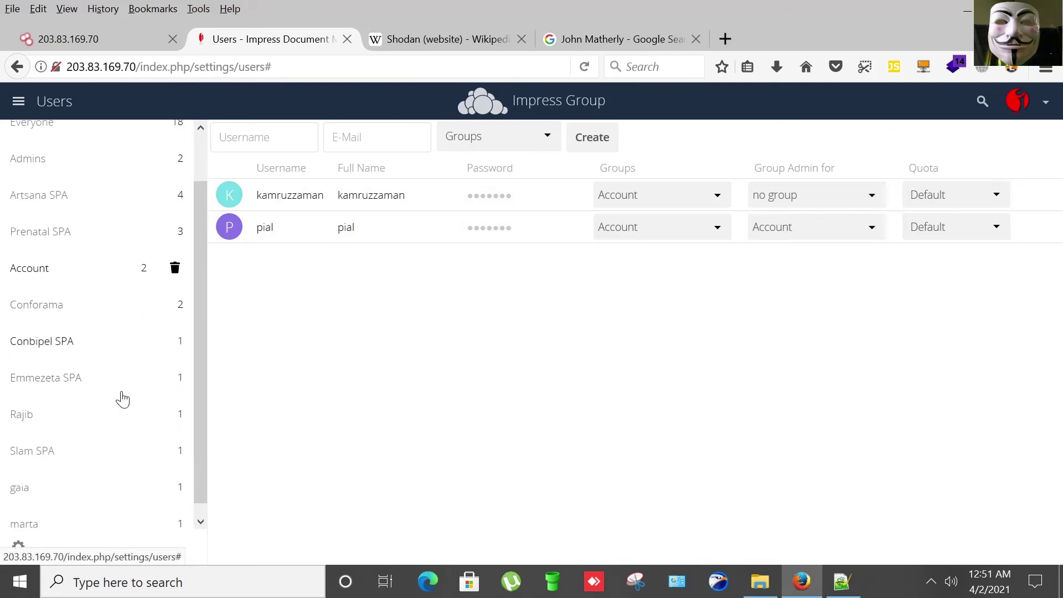
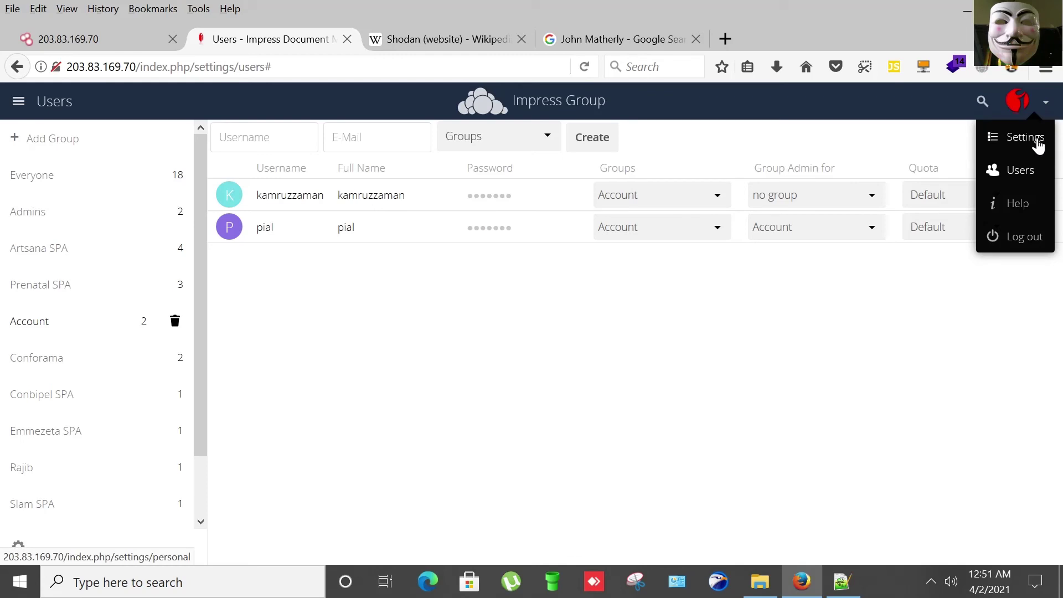
# Step: Go from the user management list to the admin's personal Settings page
pyautogui.click(1027, 138)
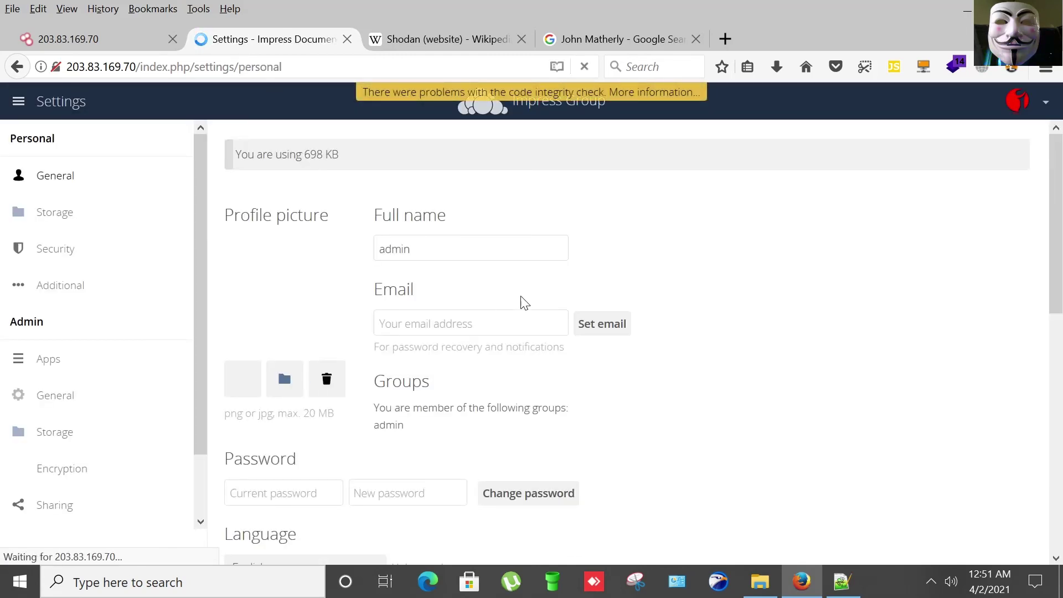
# Step: Scroll through the admin's personal settings and back up to the profile picture and full name
pyautogui.scroll(-3, 585, 258)
pyautogui.scroll(-3, 586, 258)
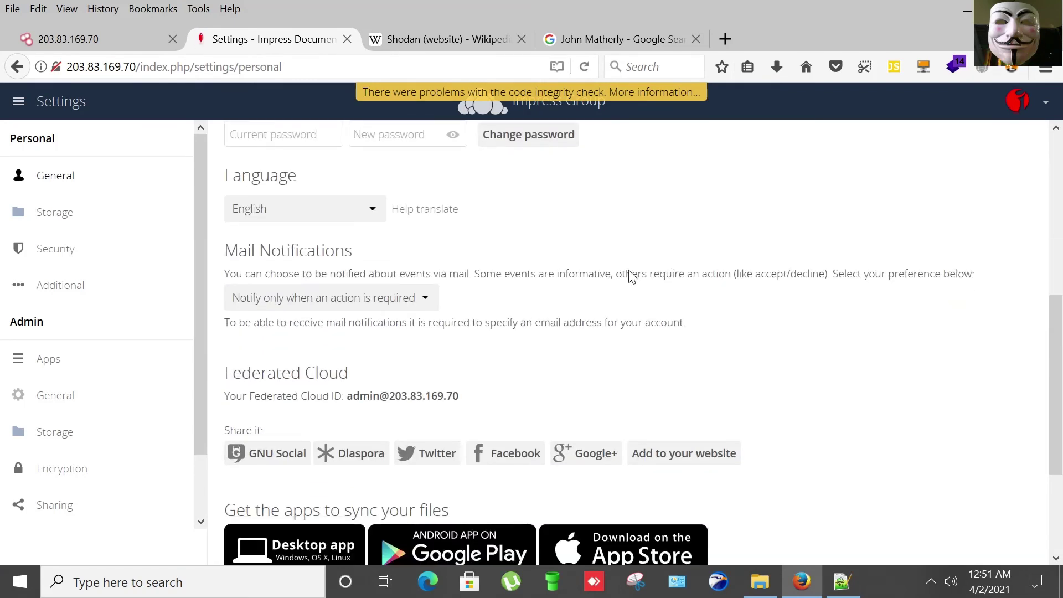
pyautogui.scroll(4, 671, 222)
pyautogui.scroll(1, 671, 288)
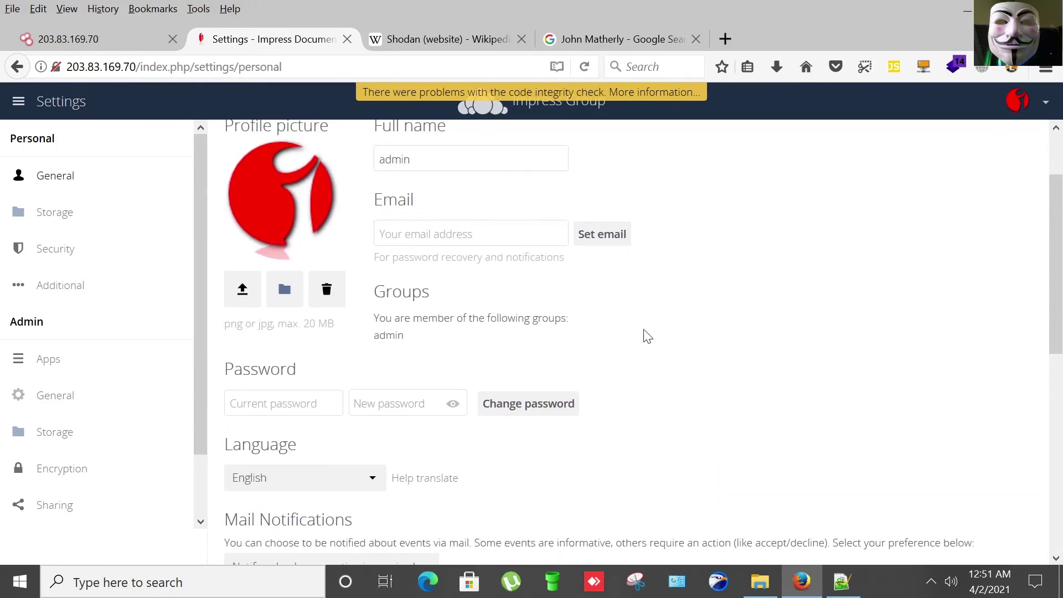
pyautogui.scroll(3, 223, 380)
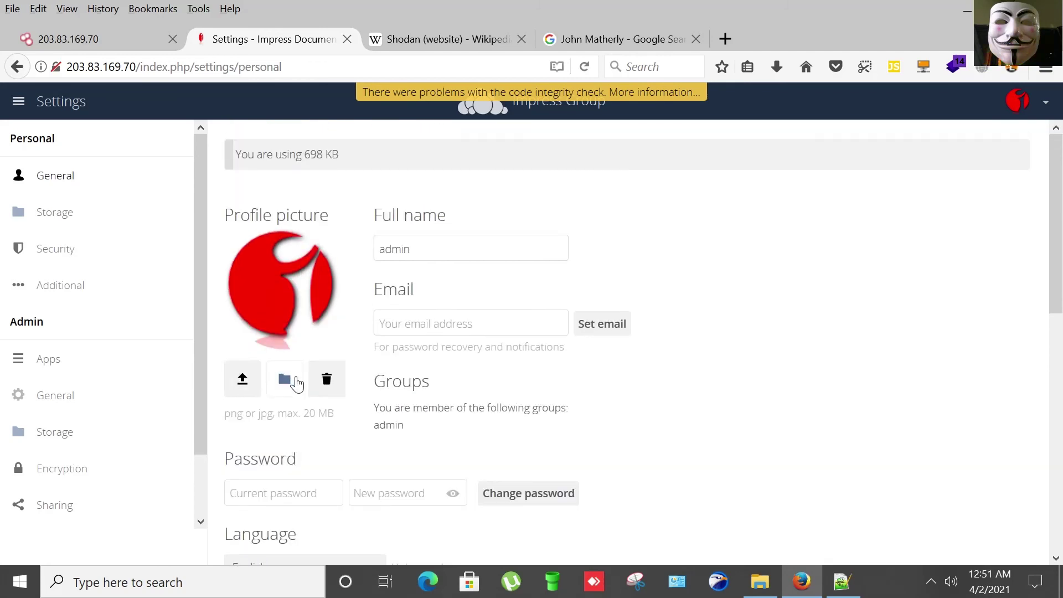
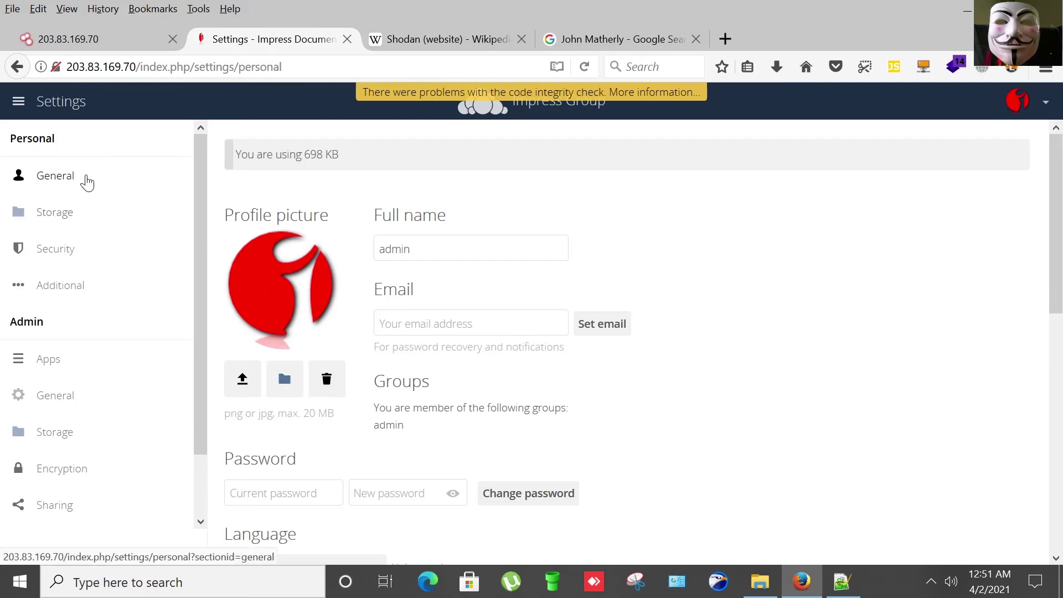
# Step: Return to the Personal > General settings, then use the Impress Group logo to open All files
pyautogui.click(86, 177)
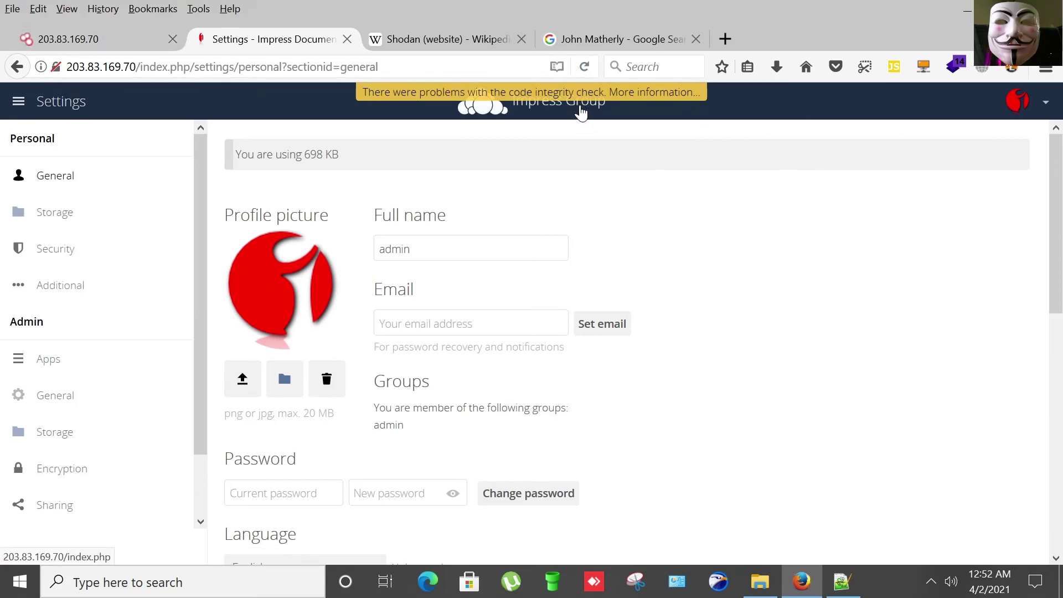
pyautogui.click(580, 112)
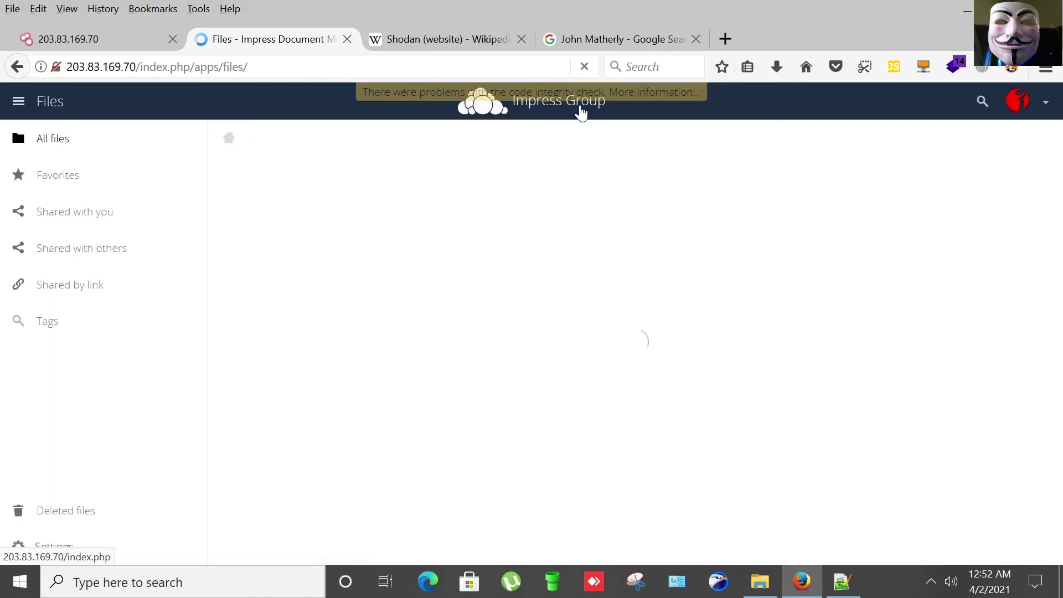
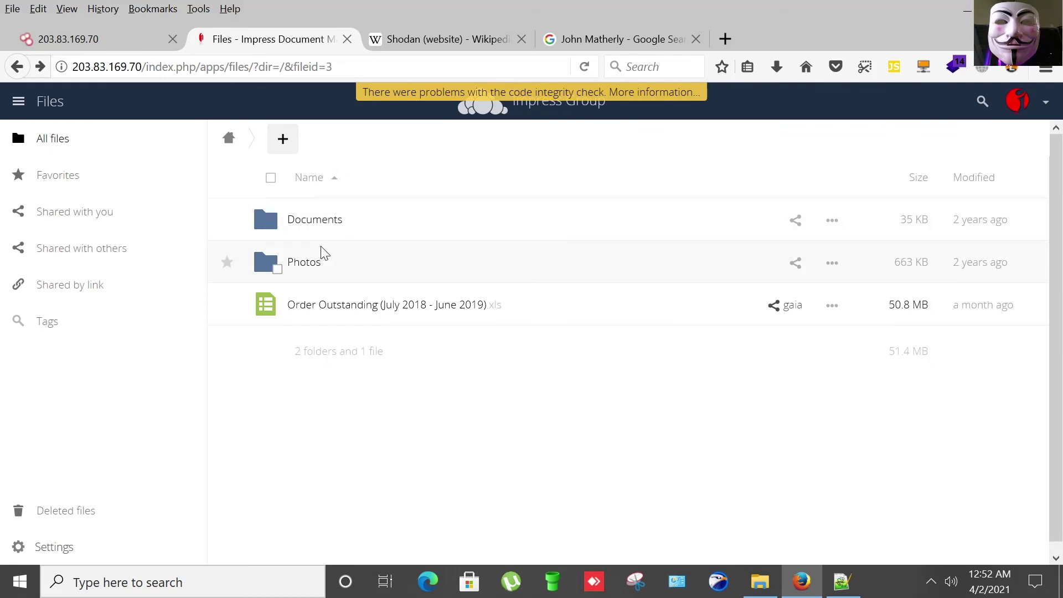
pyautogui.click(321, 262)
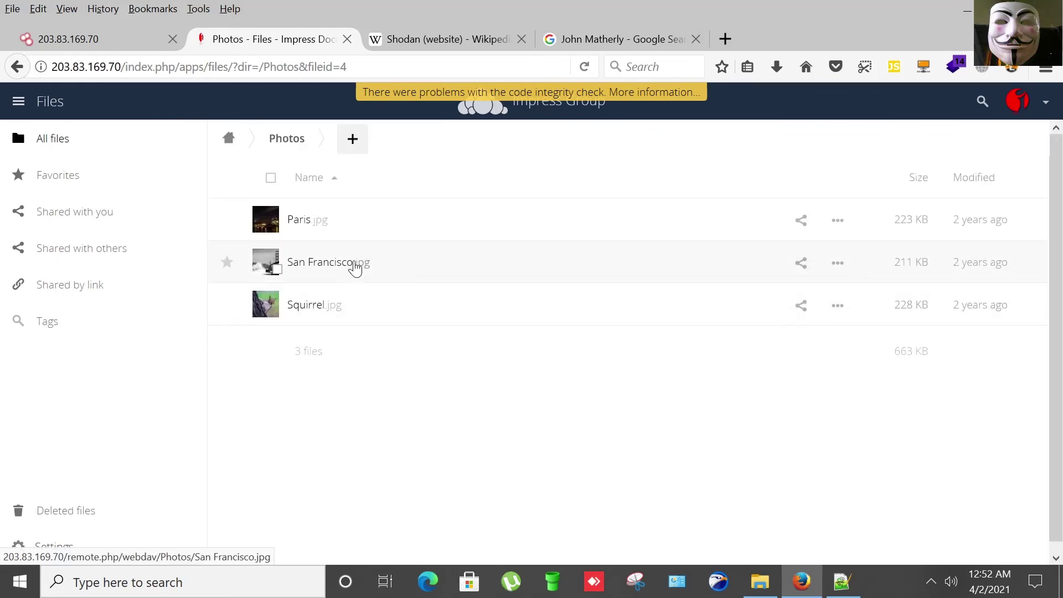
pyautogui.click(355, 269)
pyautogui.click(645, 380)
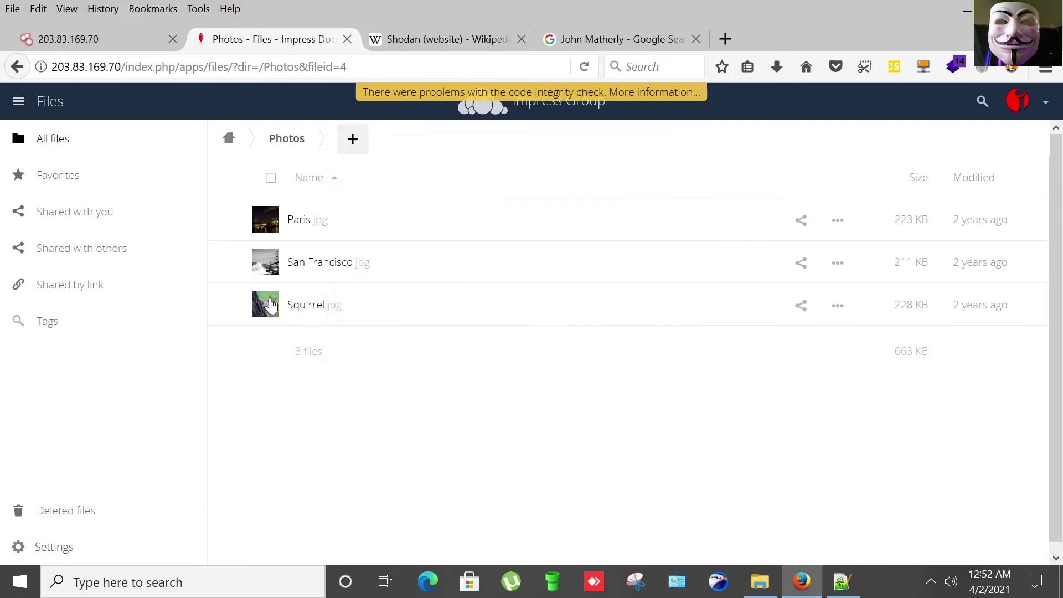
pyautogui.click(76, 140)
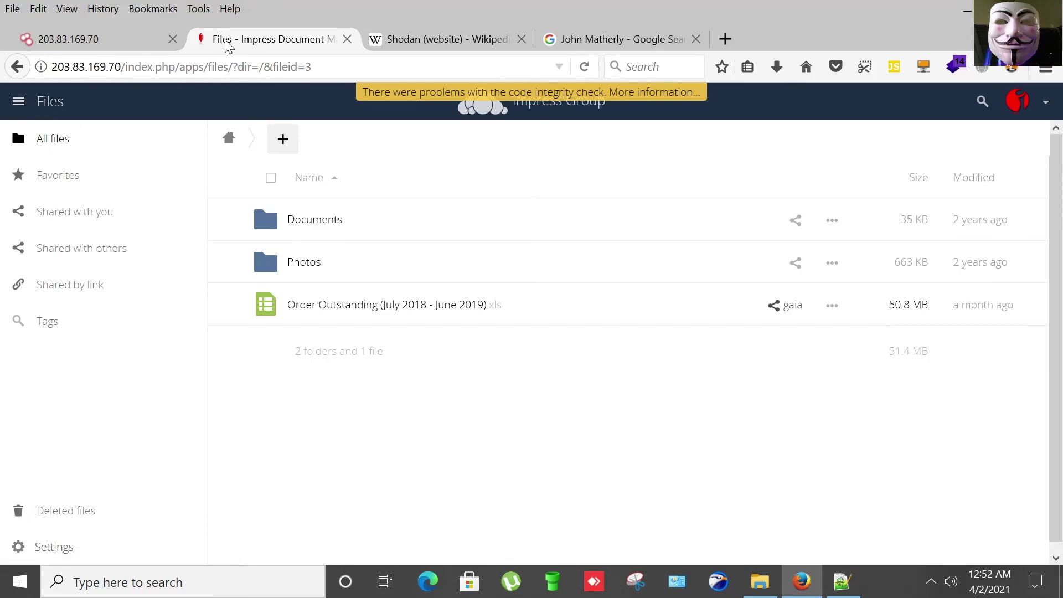
# Step: Review the 203.83.169.70 host report (ports 22, 80, 443), then return to the Notepad++ Shodan notes' top
pyautogui.click(136, 45)
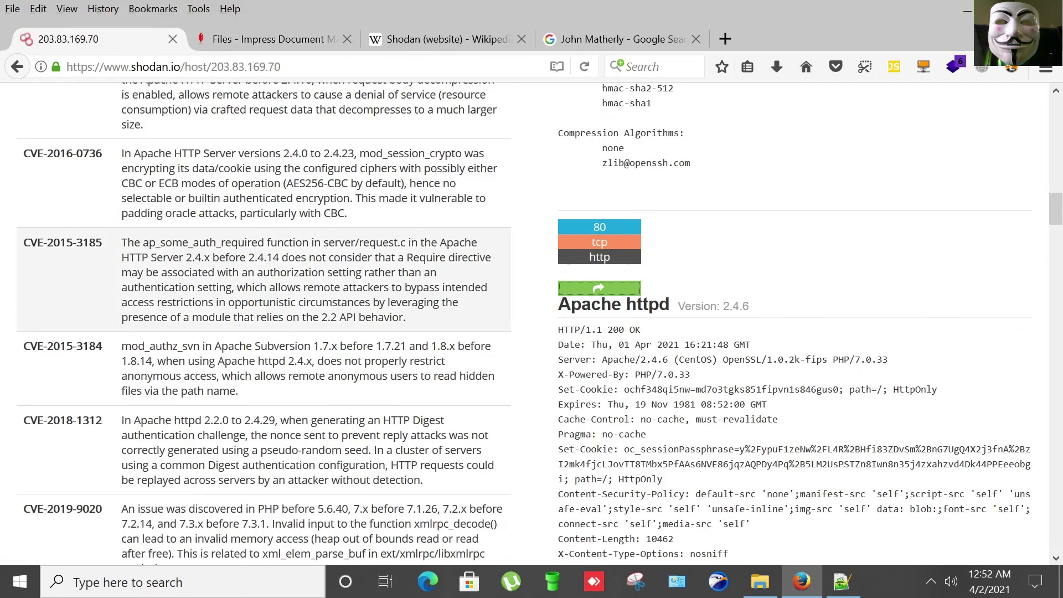
pyautogui.scroll(10, 441, 240)
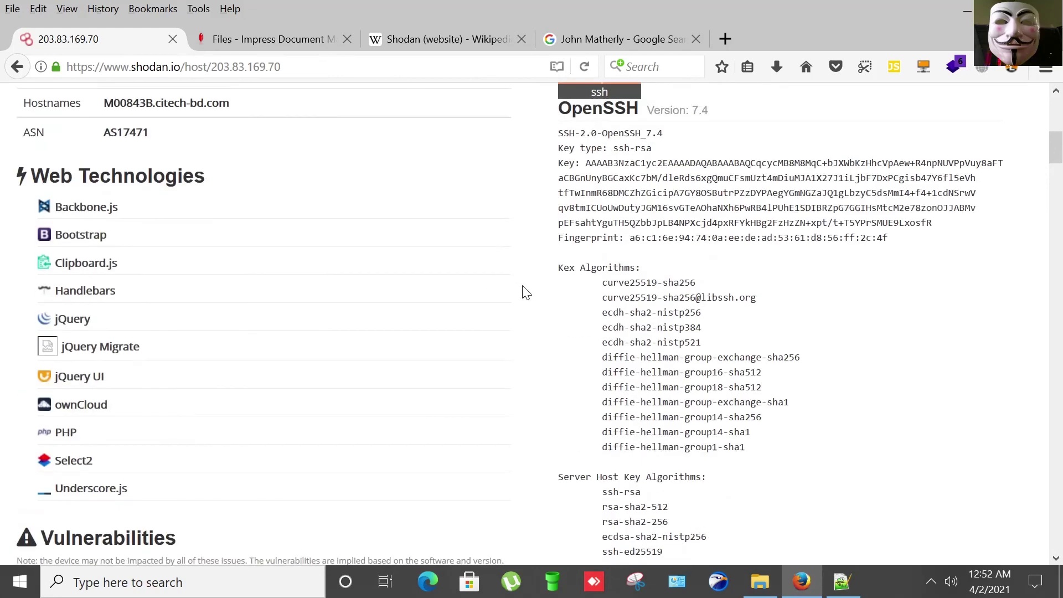
pyautogui.scroll(8, 526, 292)
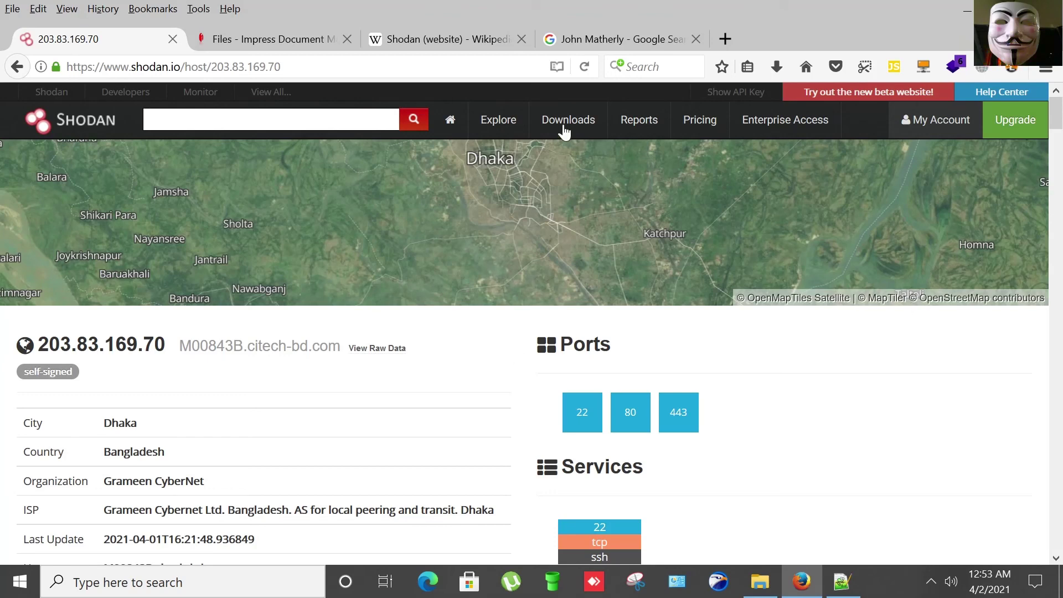
pyautogui.click(853, 588)
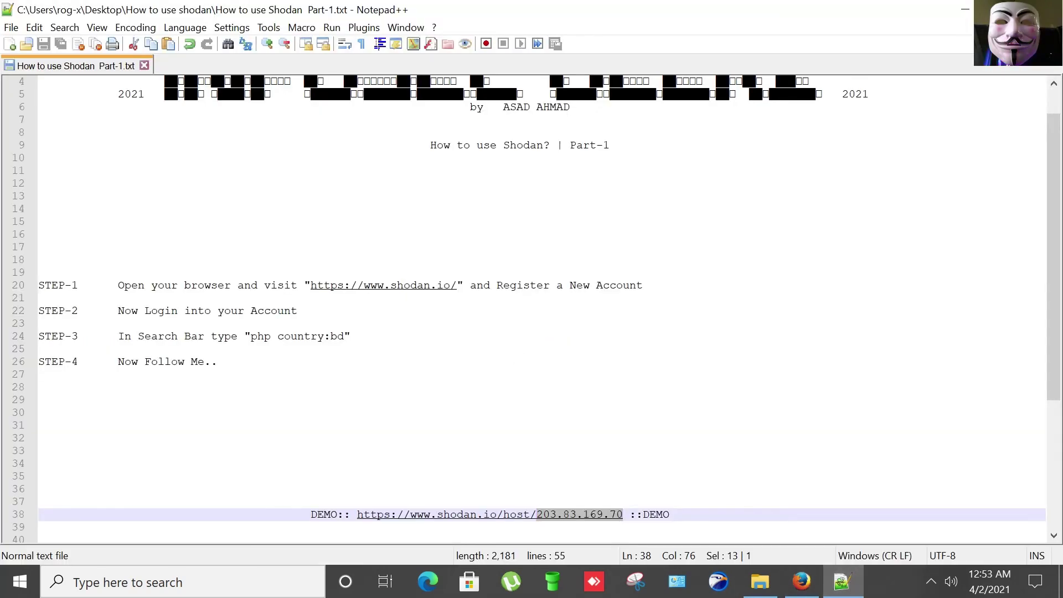
pyautogui.scroll(1, 532, 310)
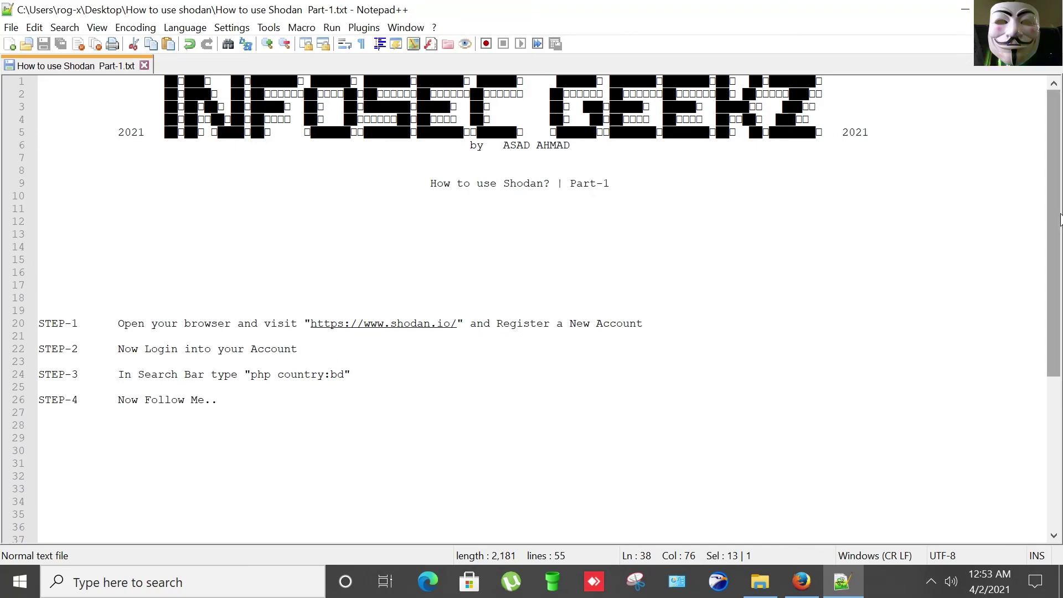